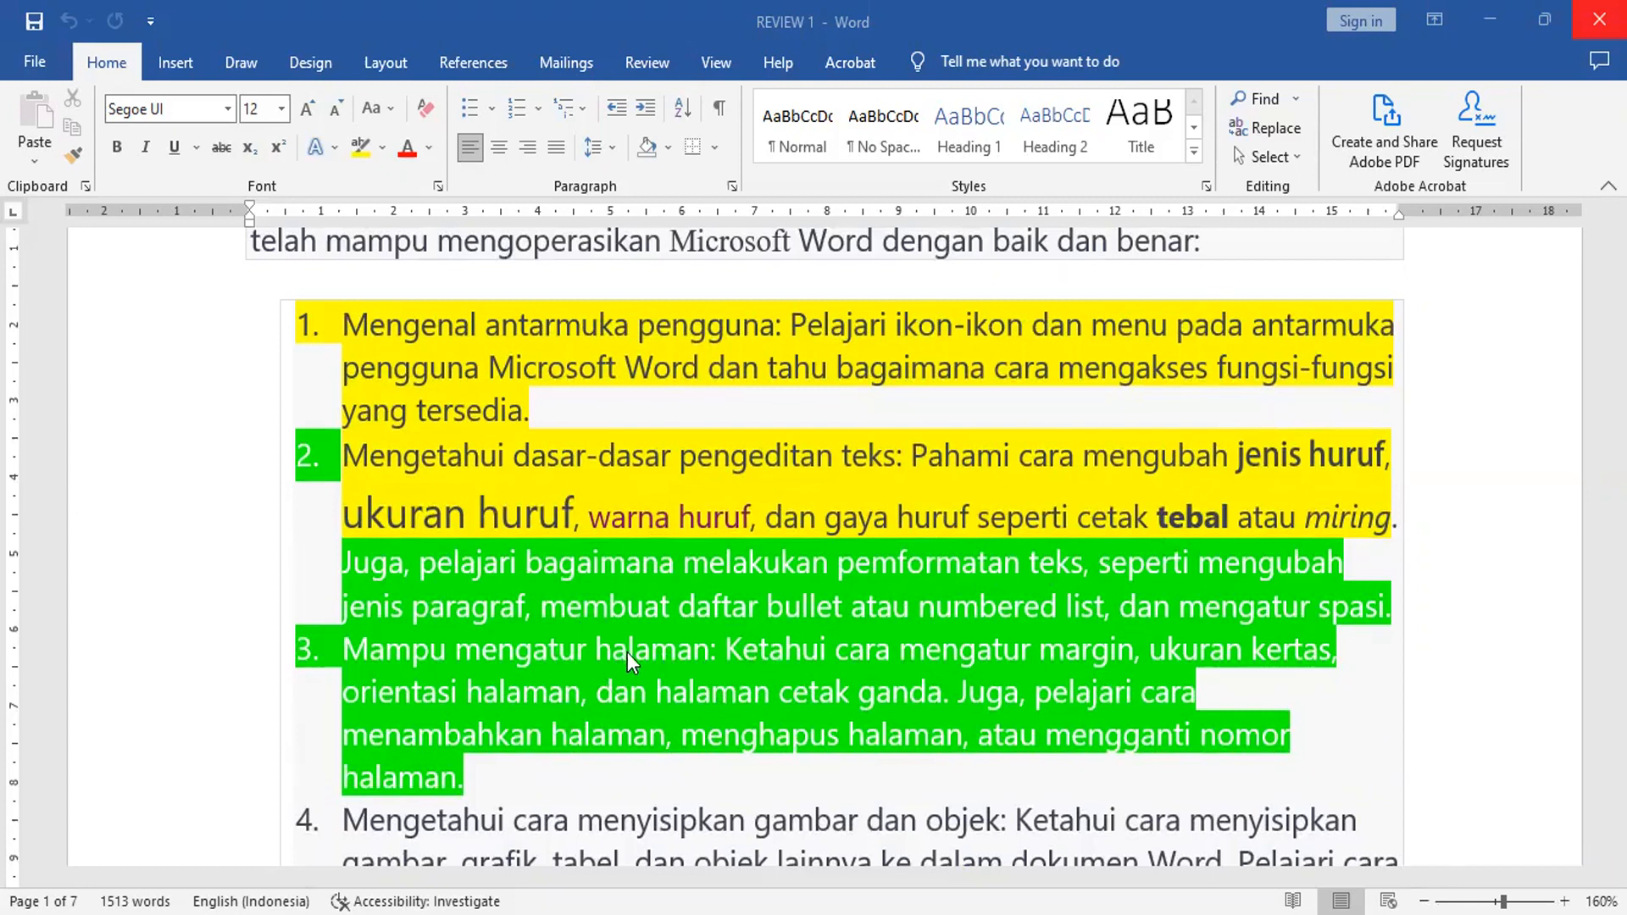
Step: Move the cursor to the end of the document and open the dialog for inserting a picture from this device
scroll(627, 653, down, 2)
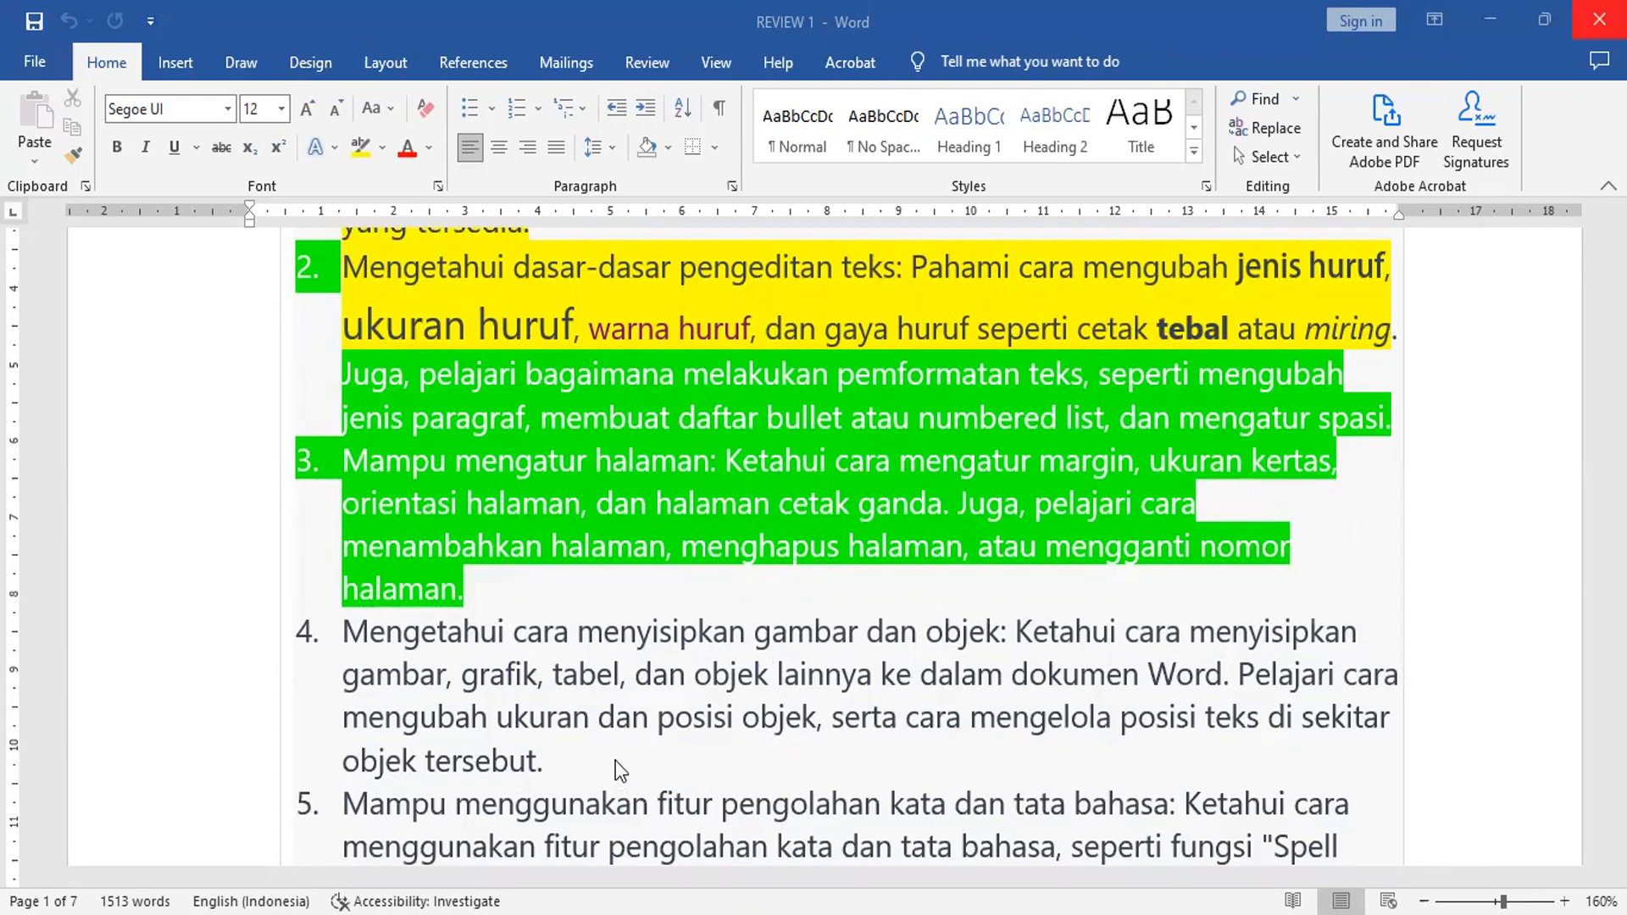
click(657, 777)
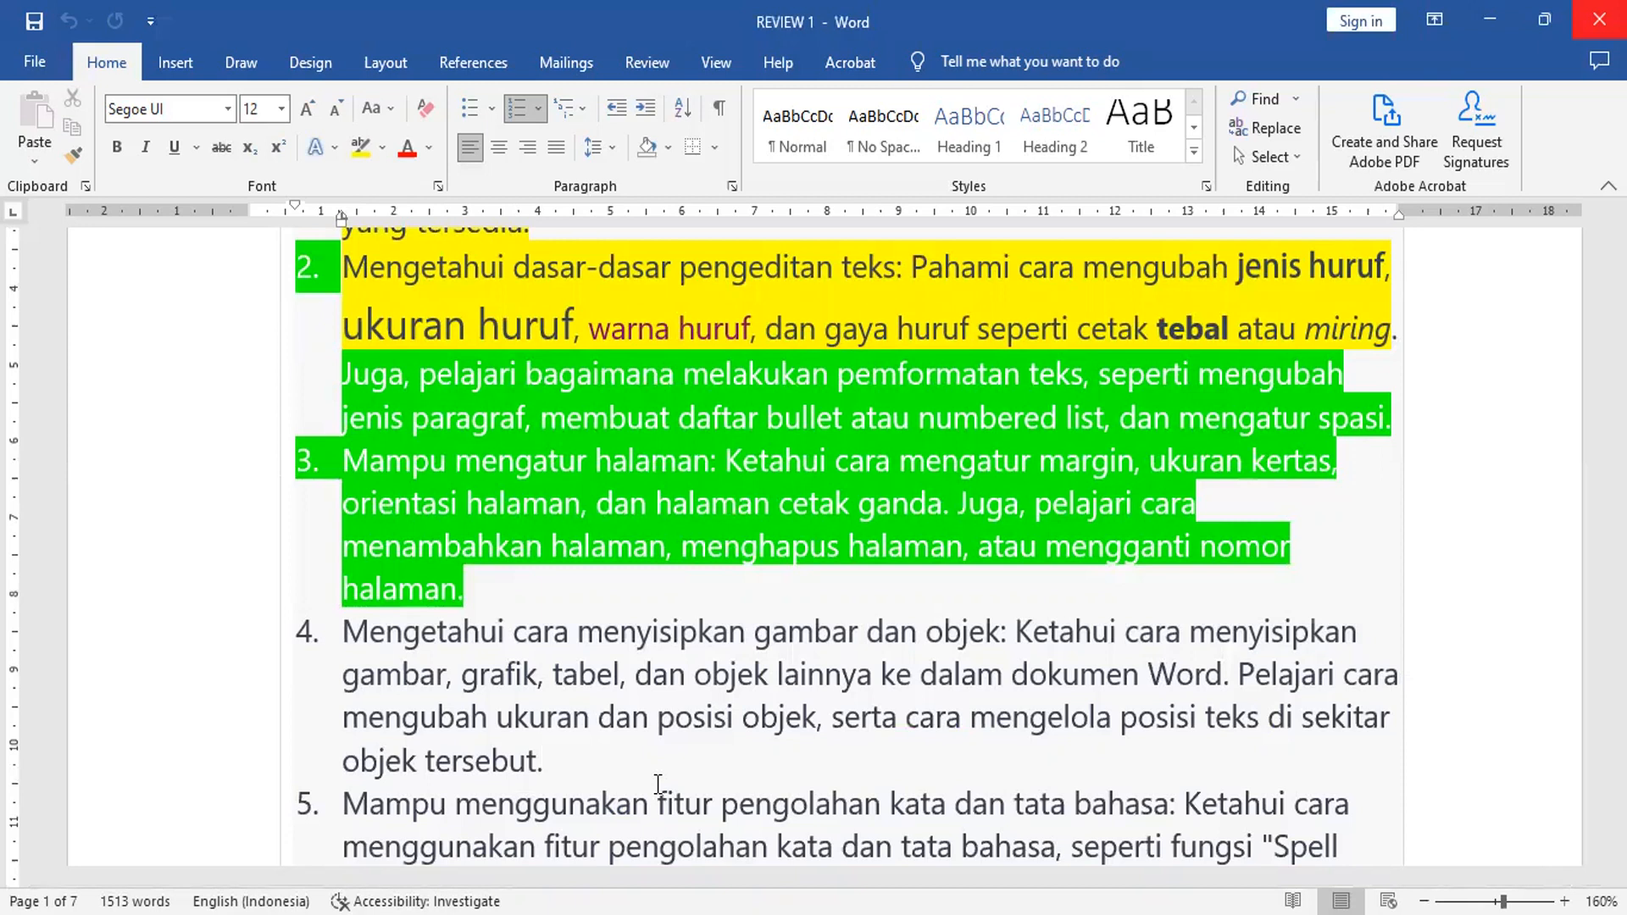
key(ctrl+End)
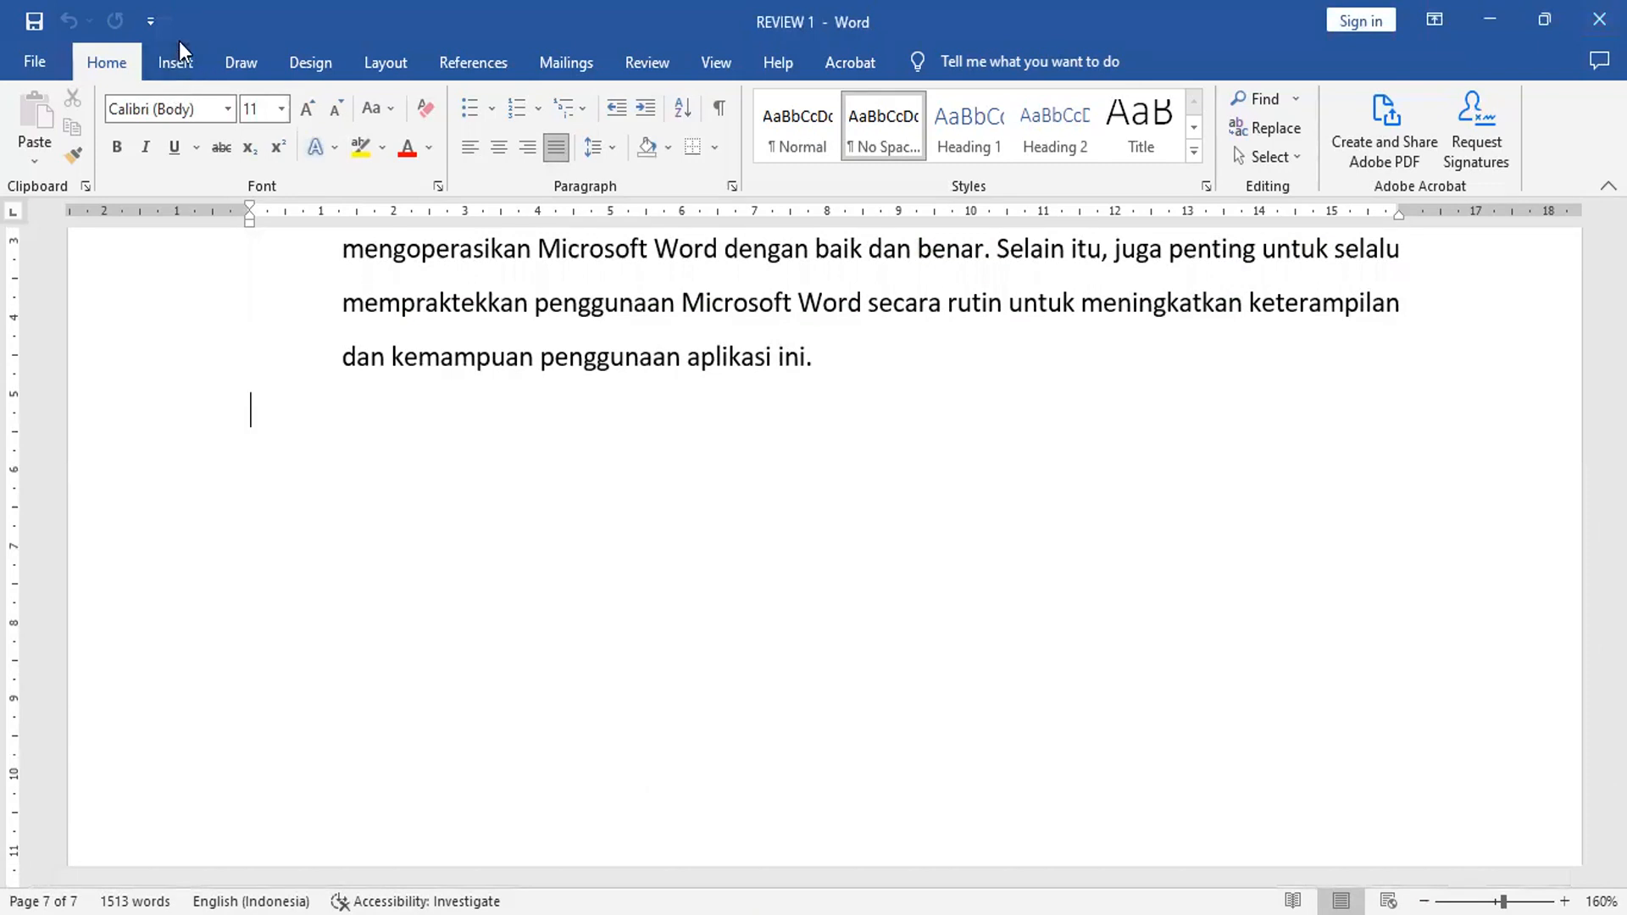
click(170, 64)
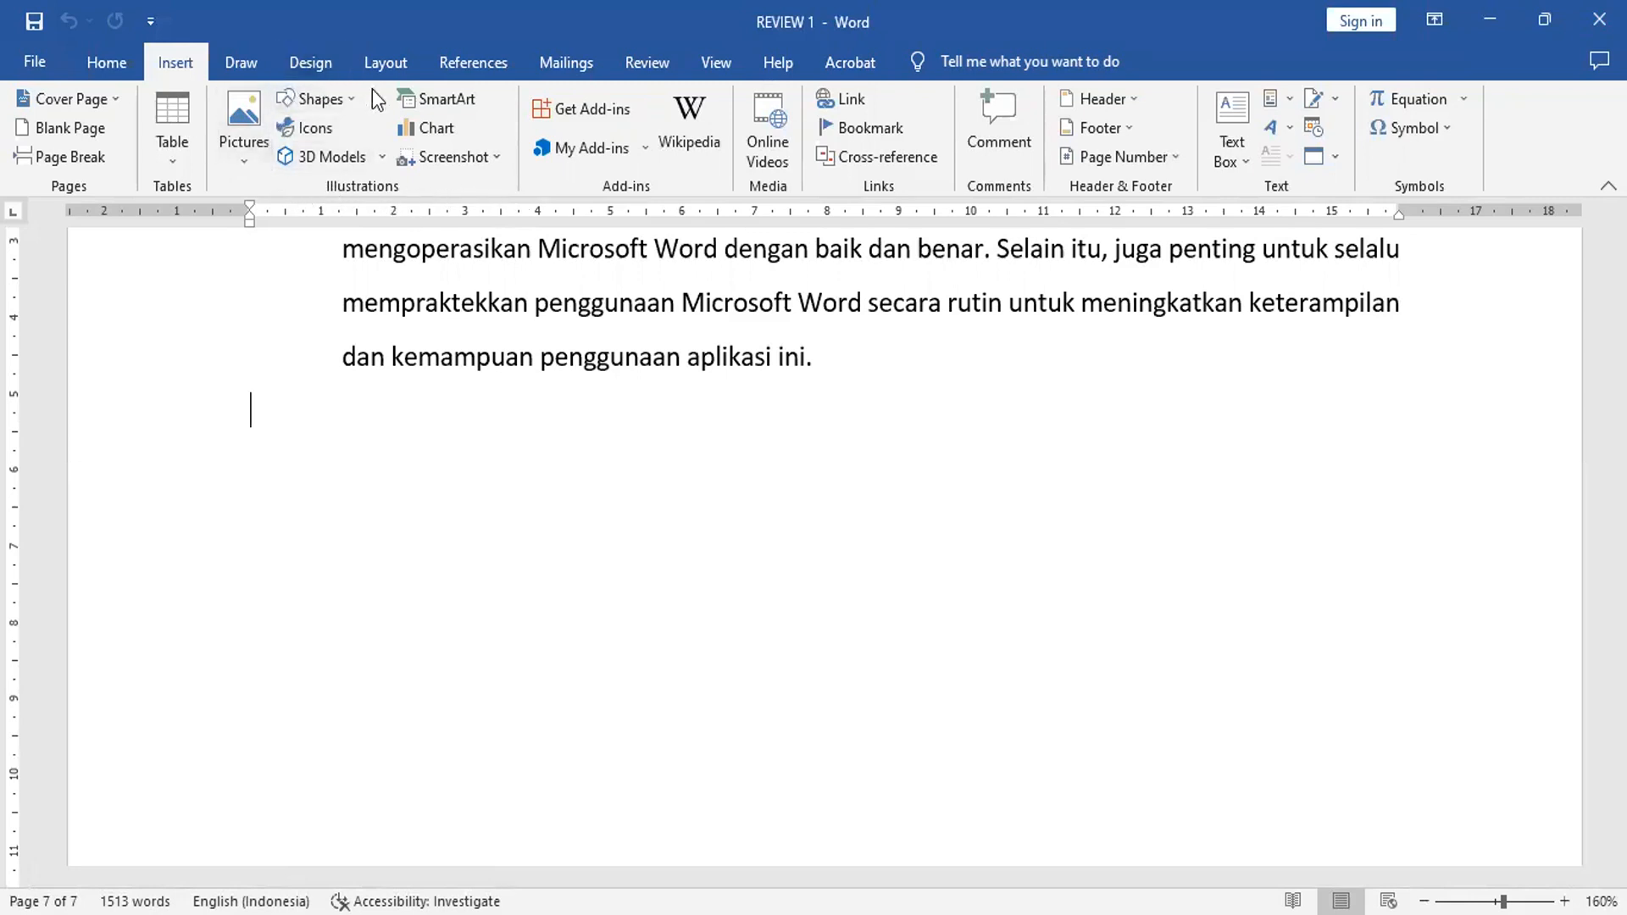
click(246, 125)
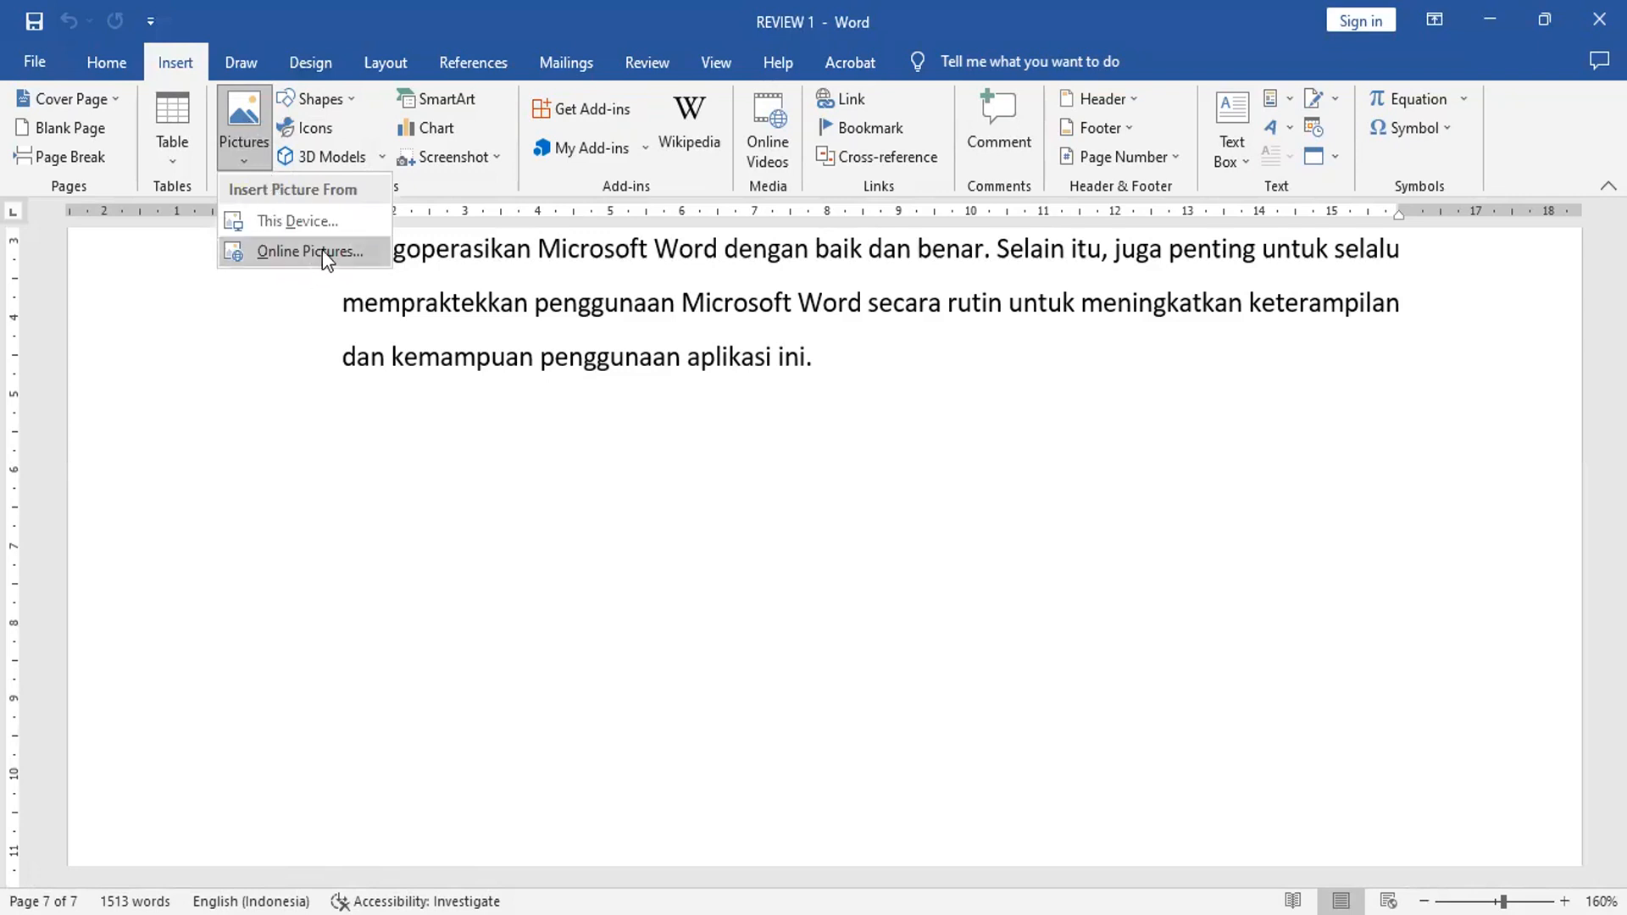
click(322, 221)
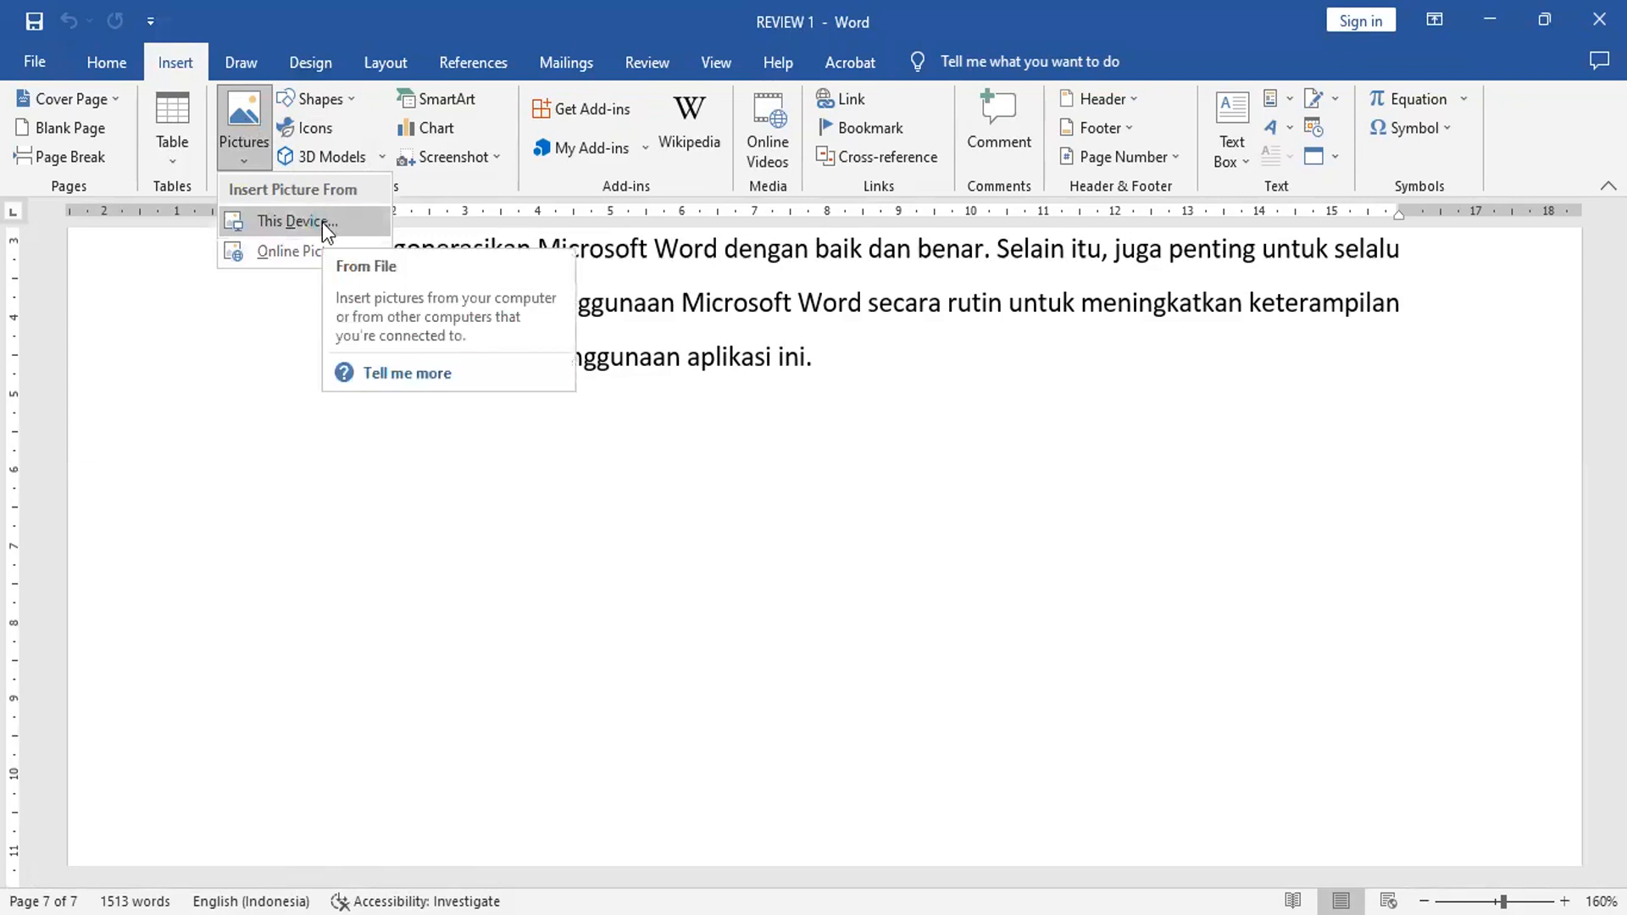
double_click(425, 226)
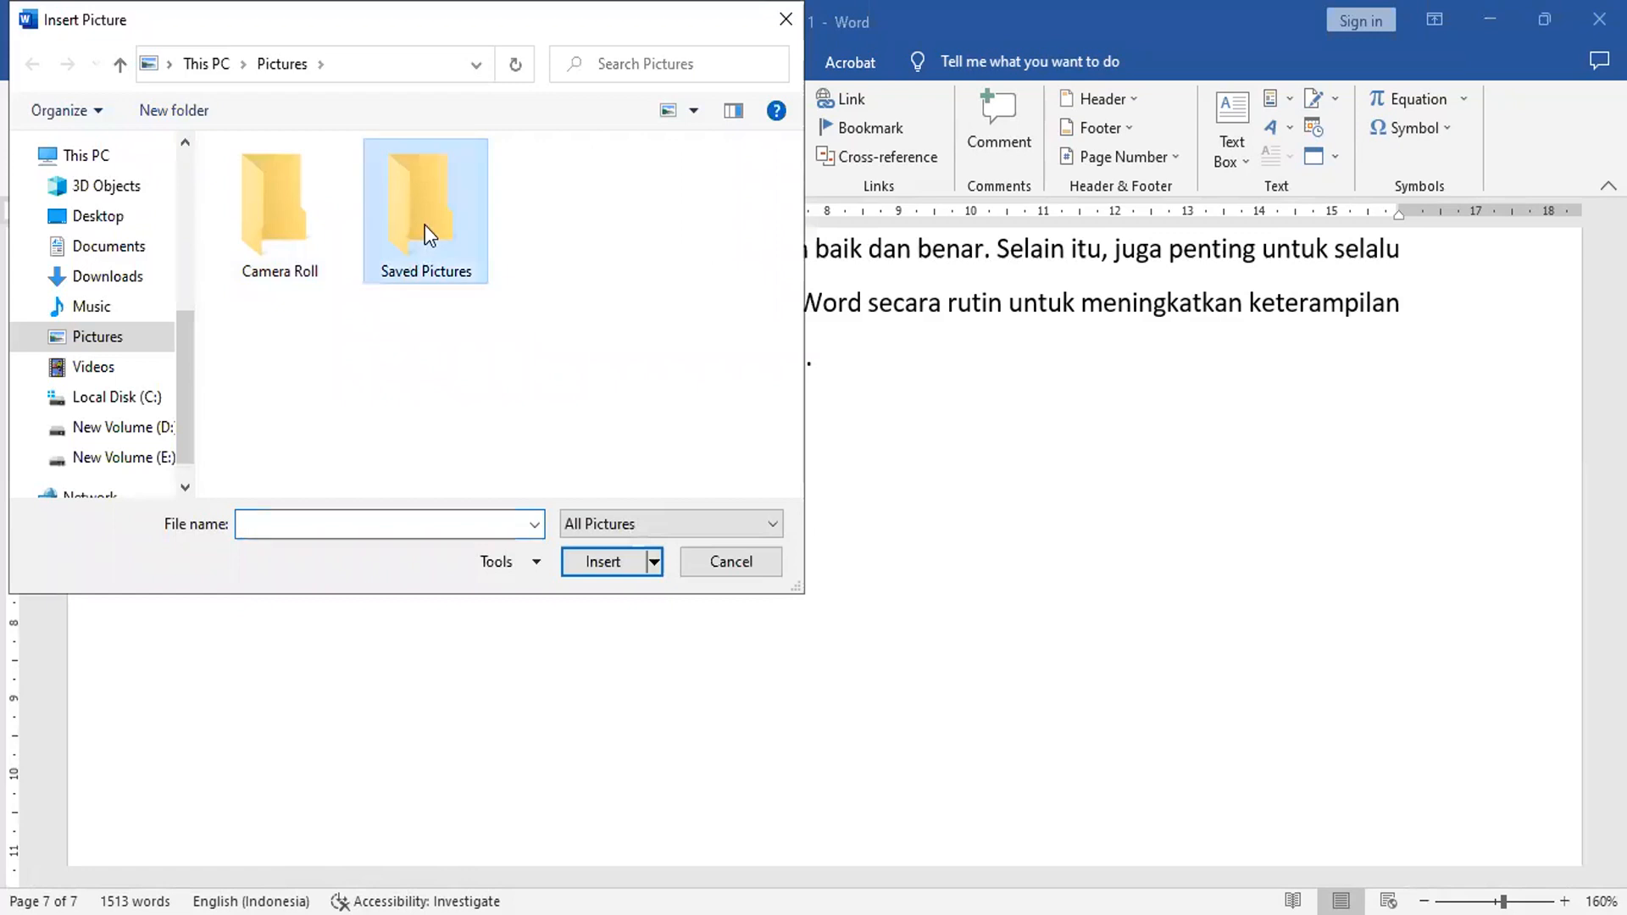
Step: Insert the picture MAKAN BERSAMA JOKOWI 1 from the HASH folder on drive D:
click(119, 65)
click(138, 432)
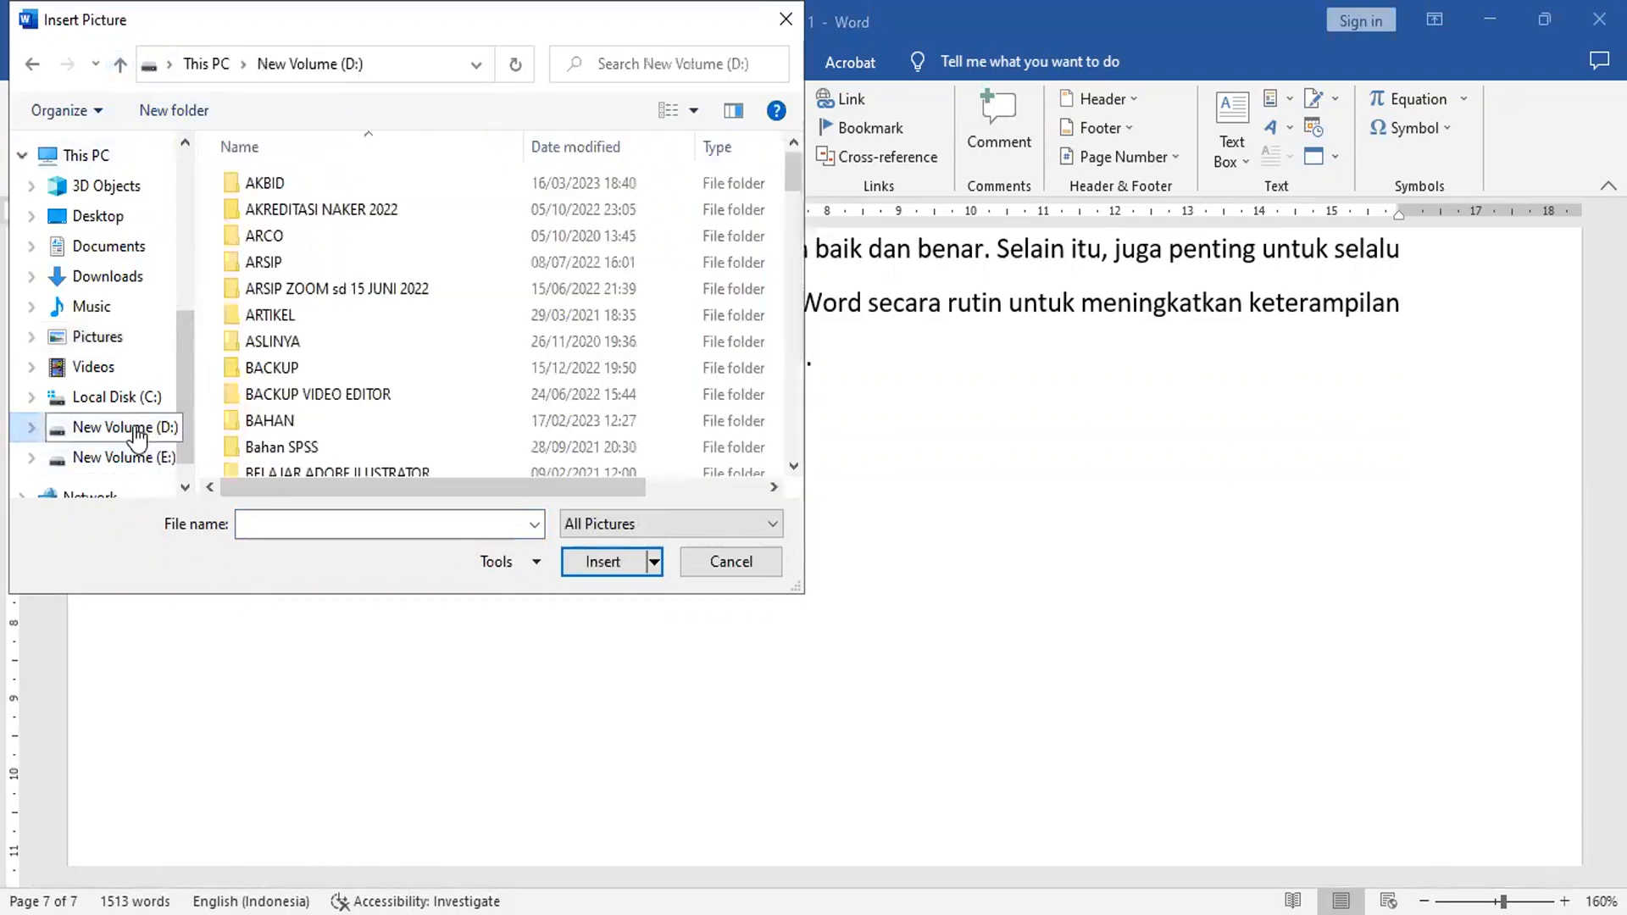
click(322, 379)
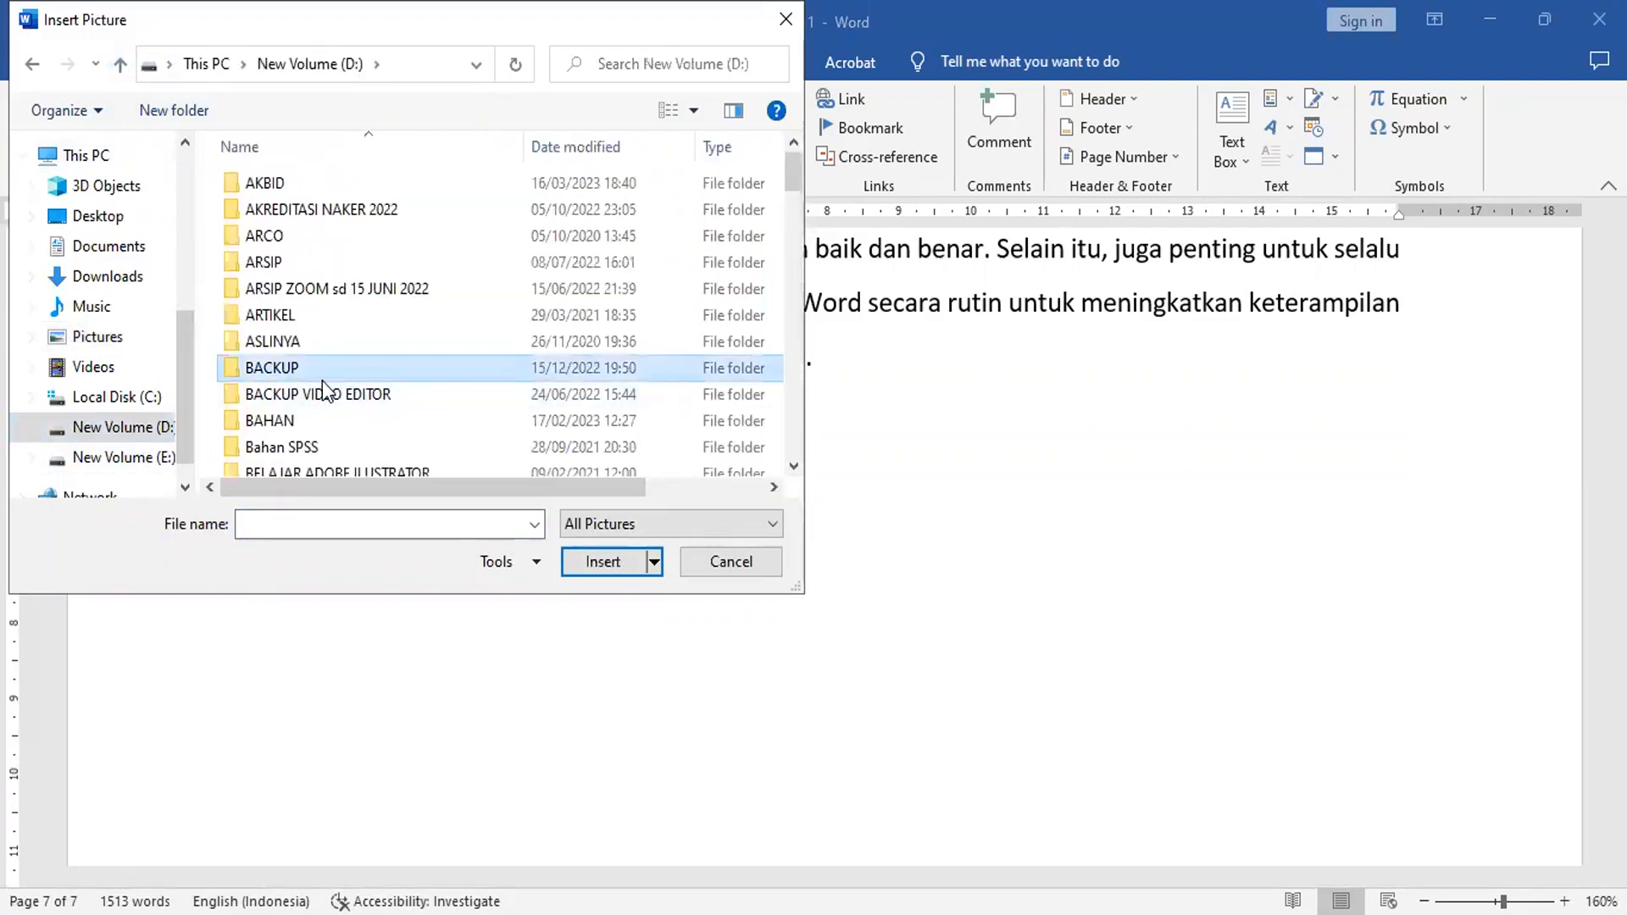
key(h)
key(h)
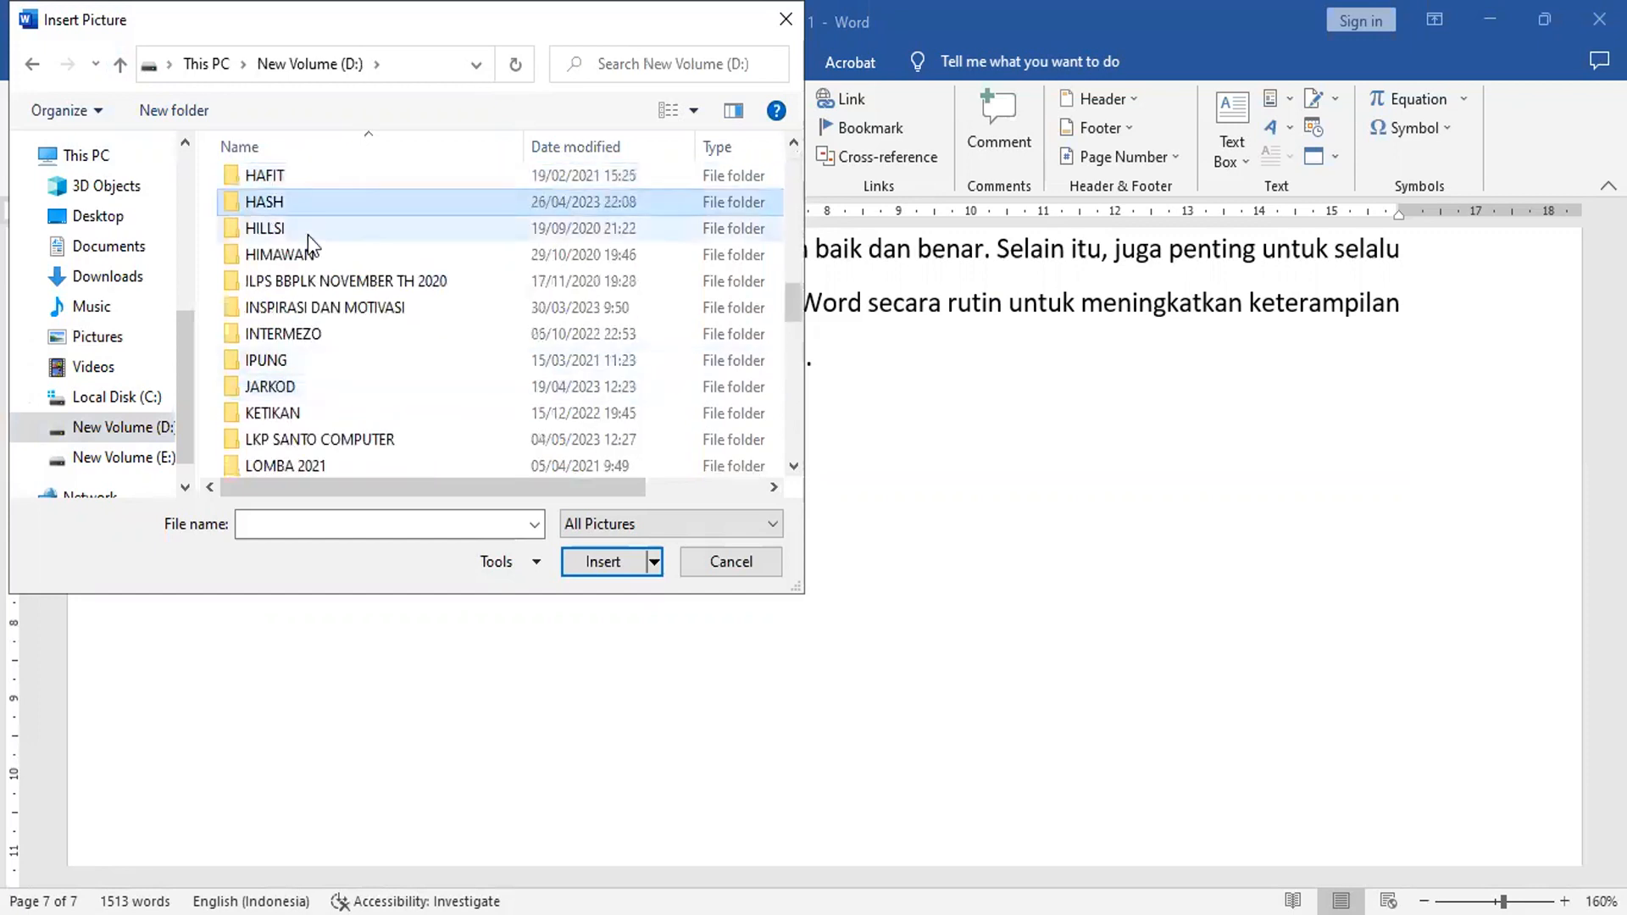
double_click(324, 202)
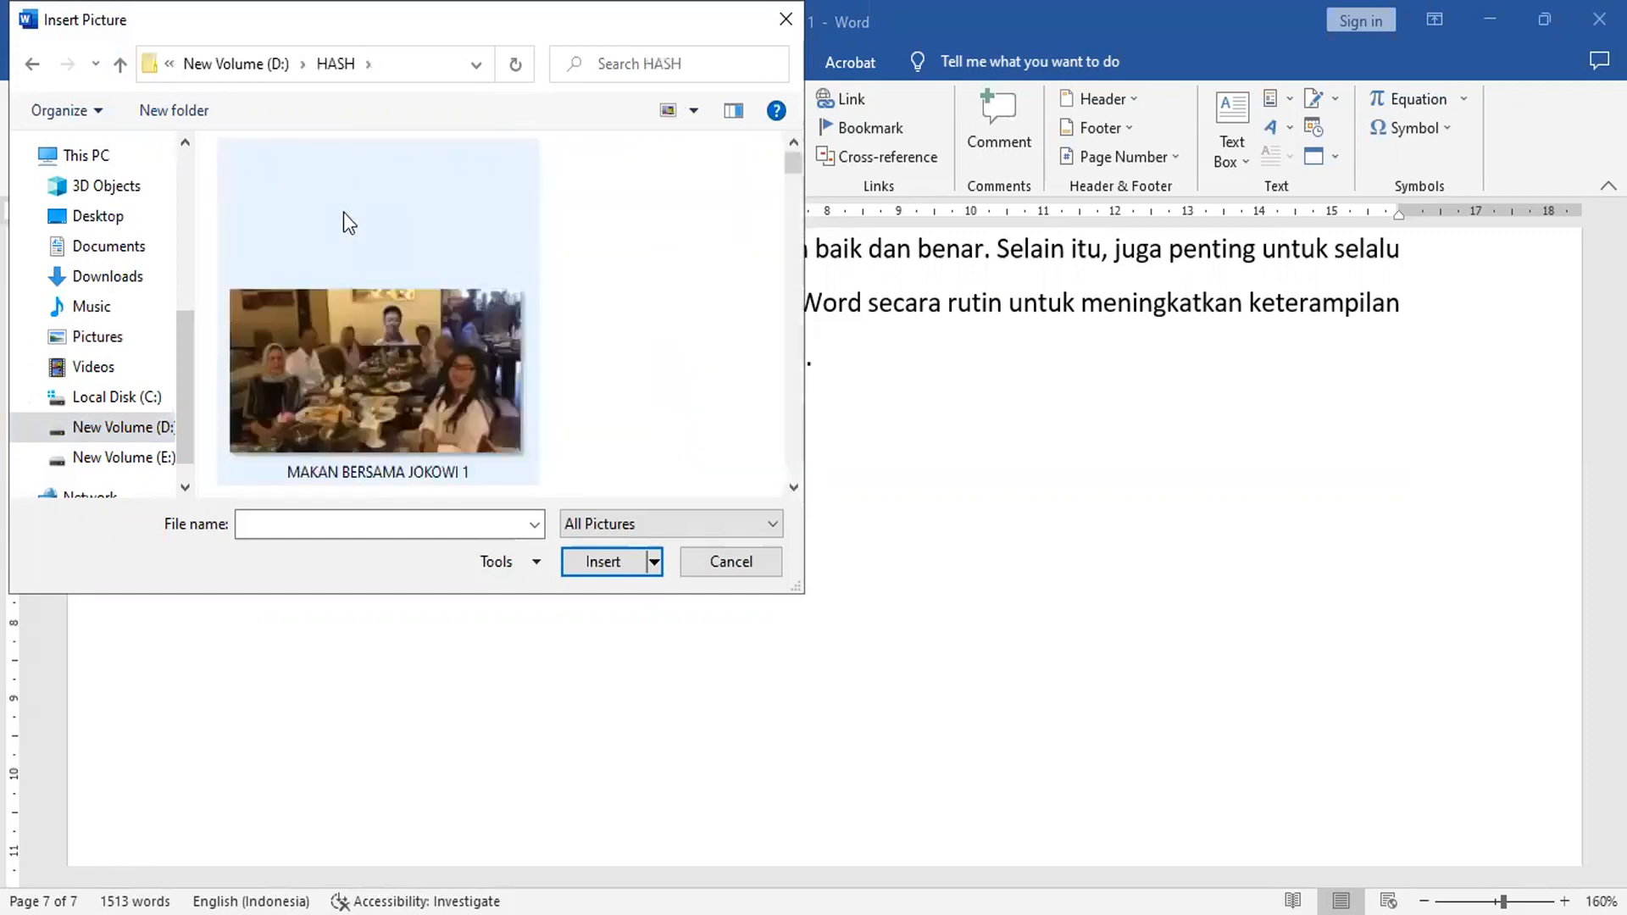
double_click(403, 385)
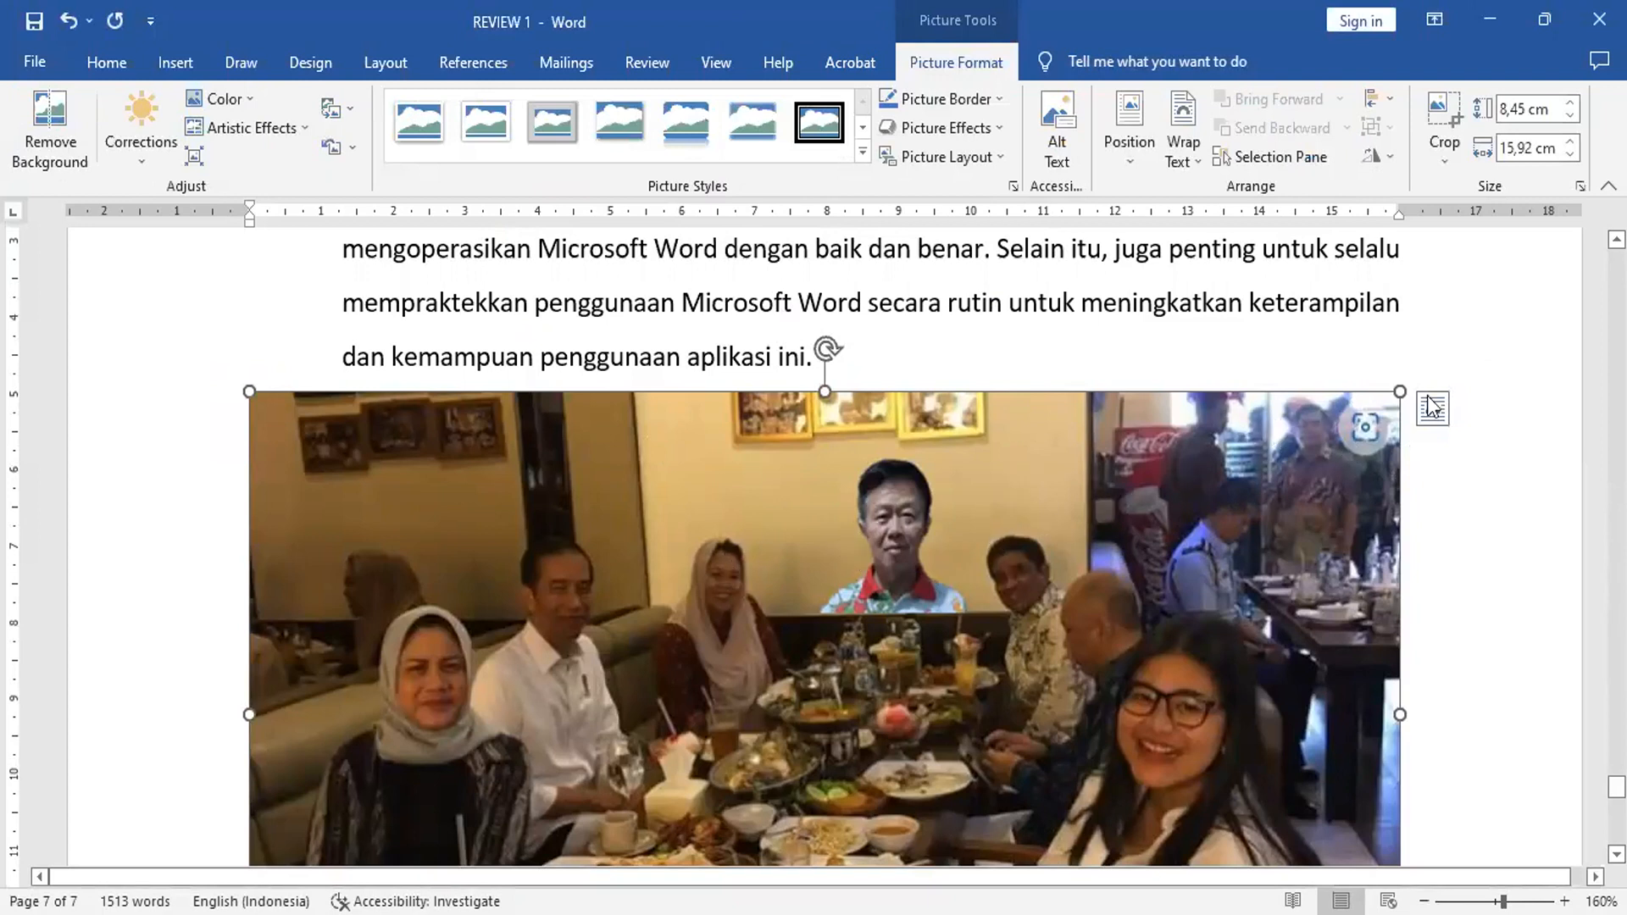
Step: Resize the picture proportionally to about 10.11 cm wide and 5.37 cm tall
drag(1402, 391, 981, 676)
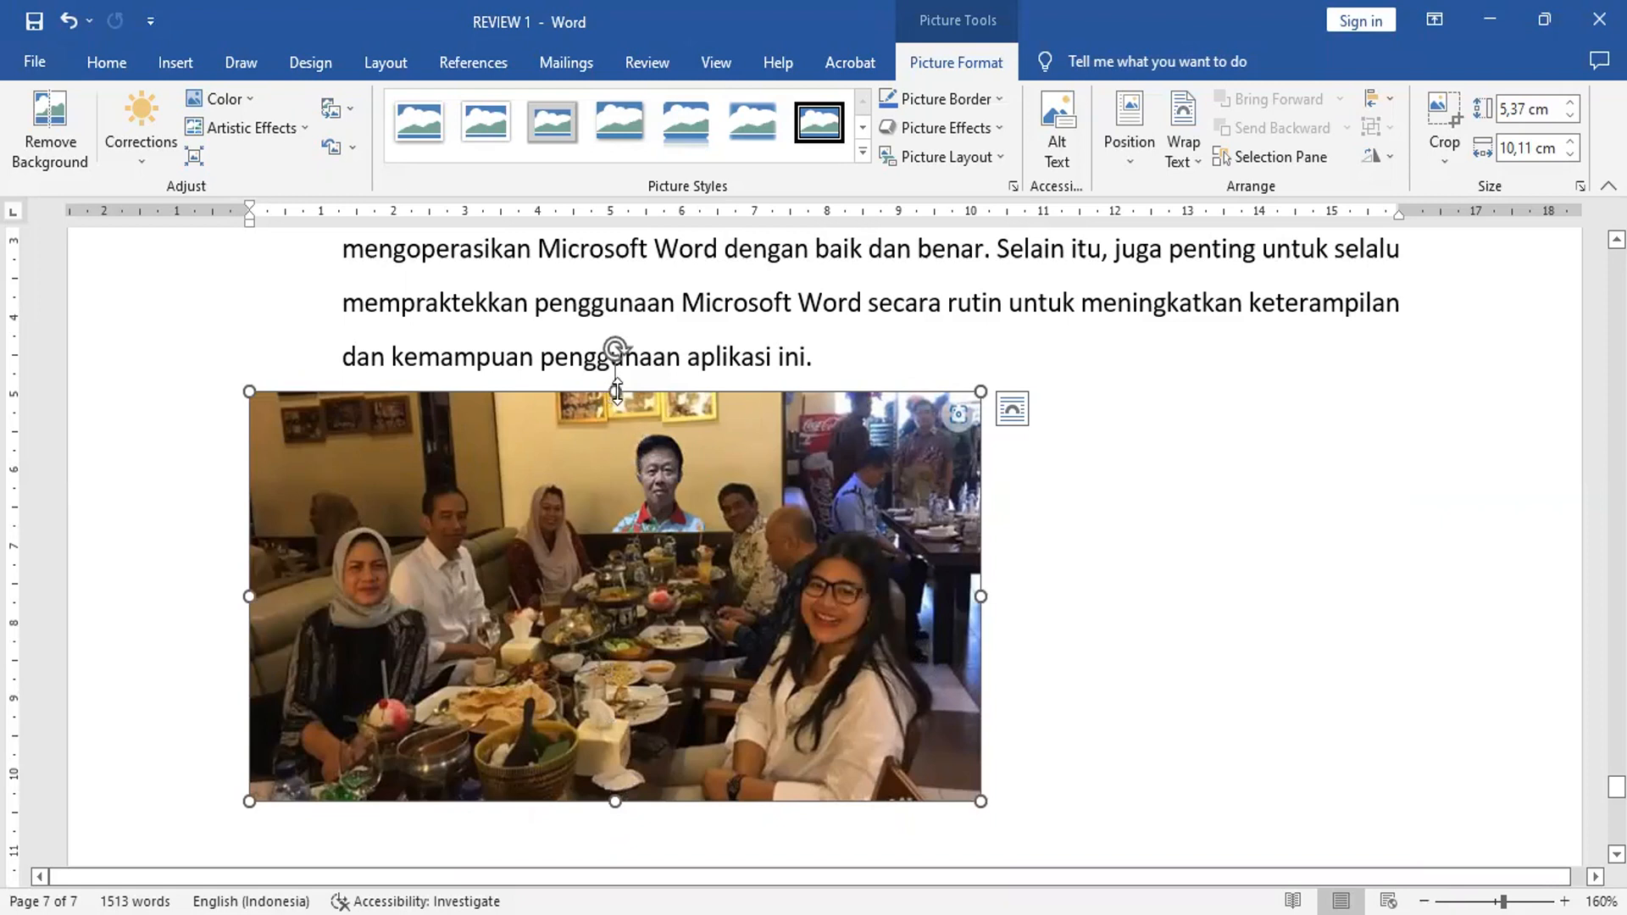
drag(616, 392, 656, 656)
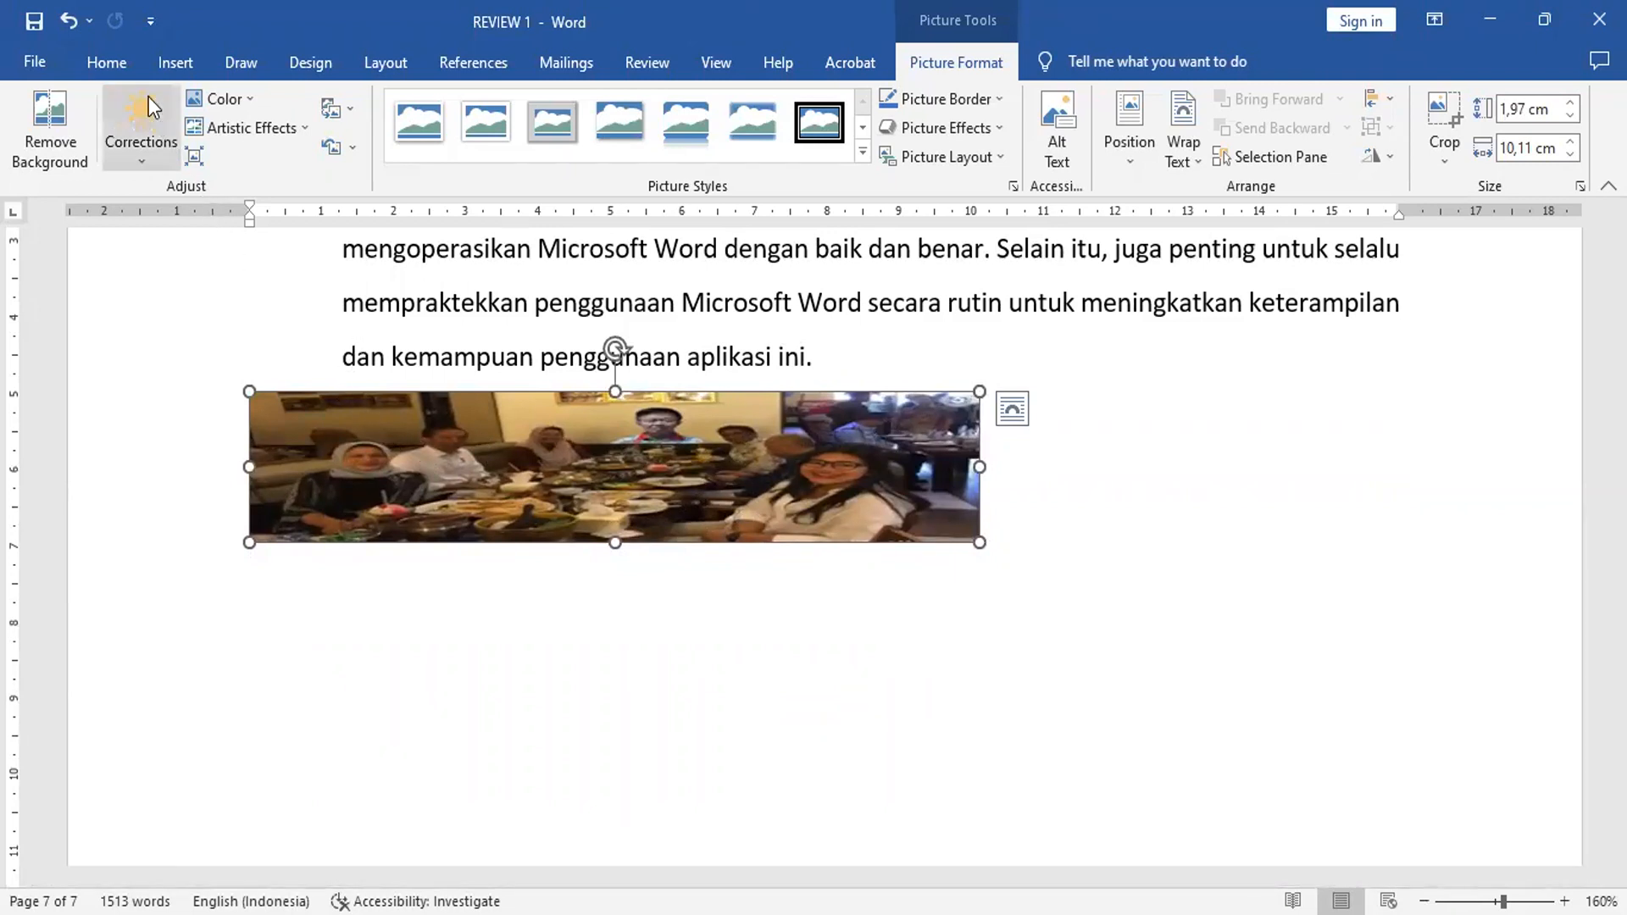
click(67, 24)
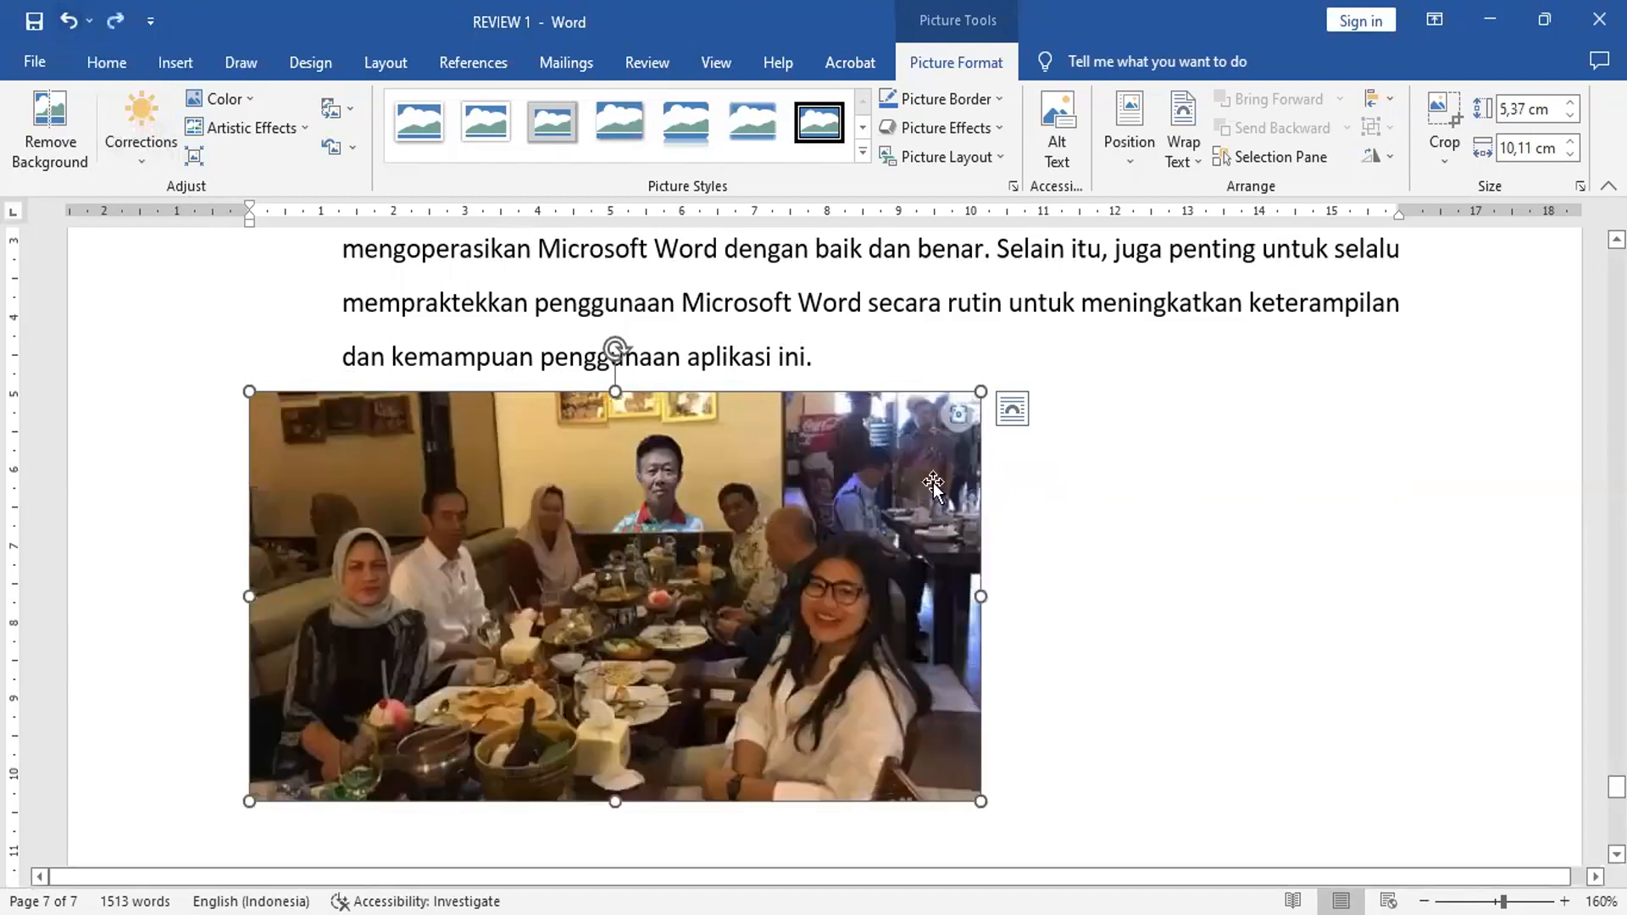
Step: Indent the picture's paragraph one step and set its alignment to left
click(109, 64)
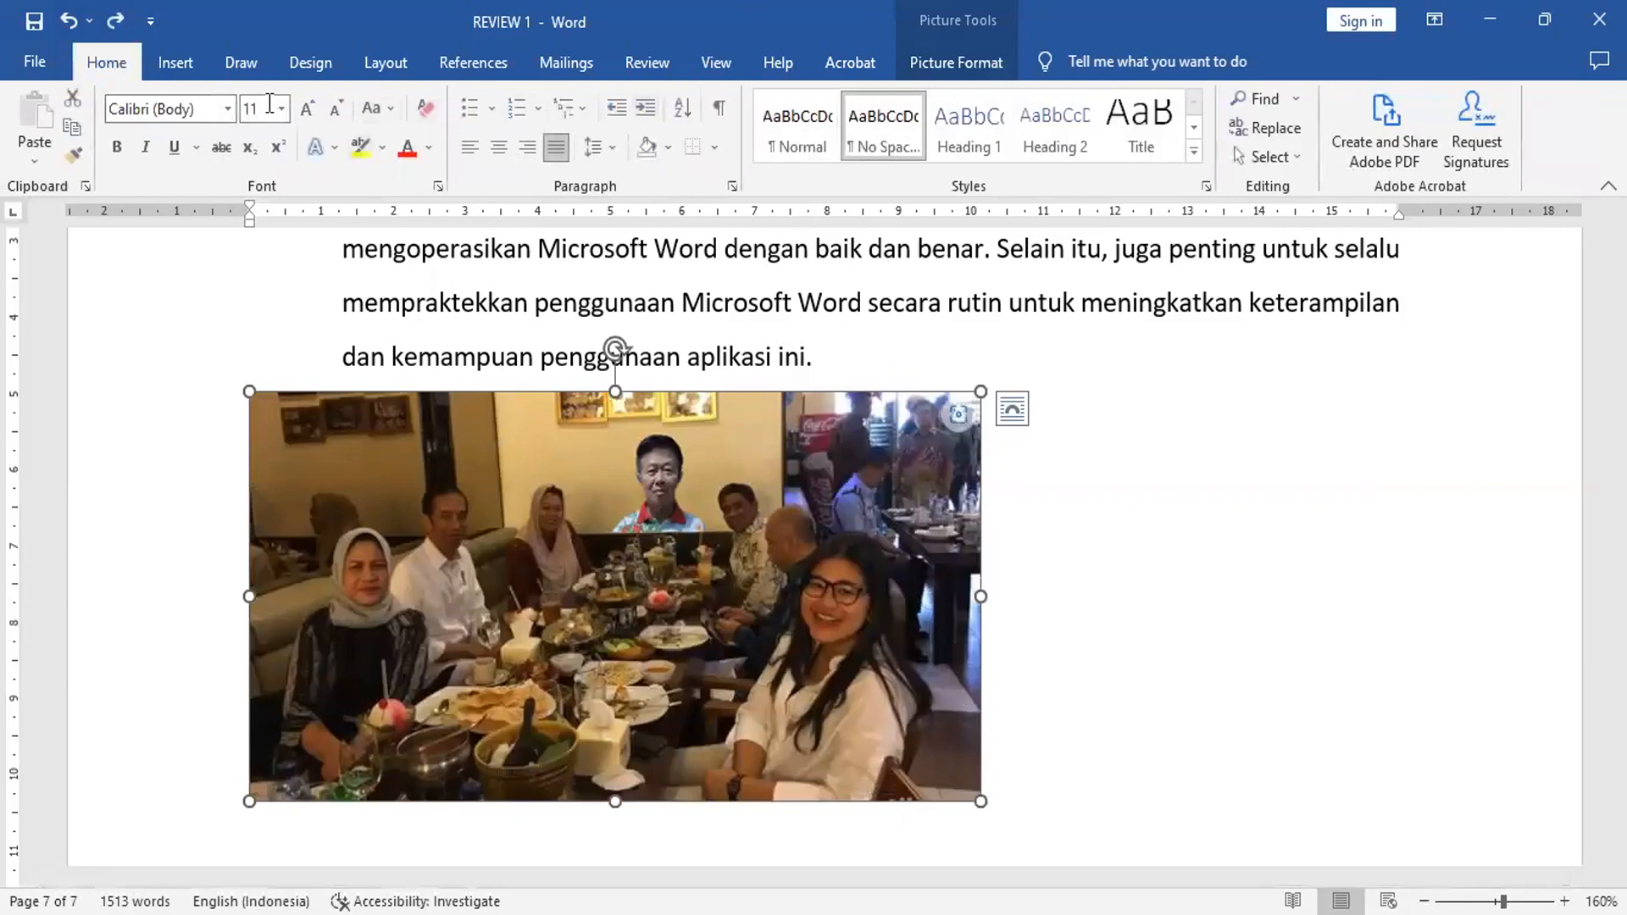
click(643, 107)
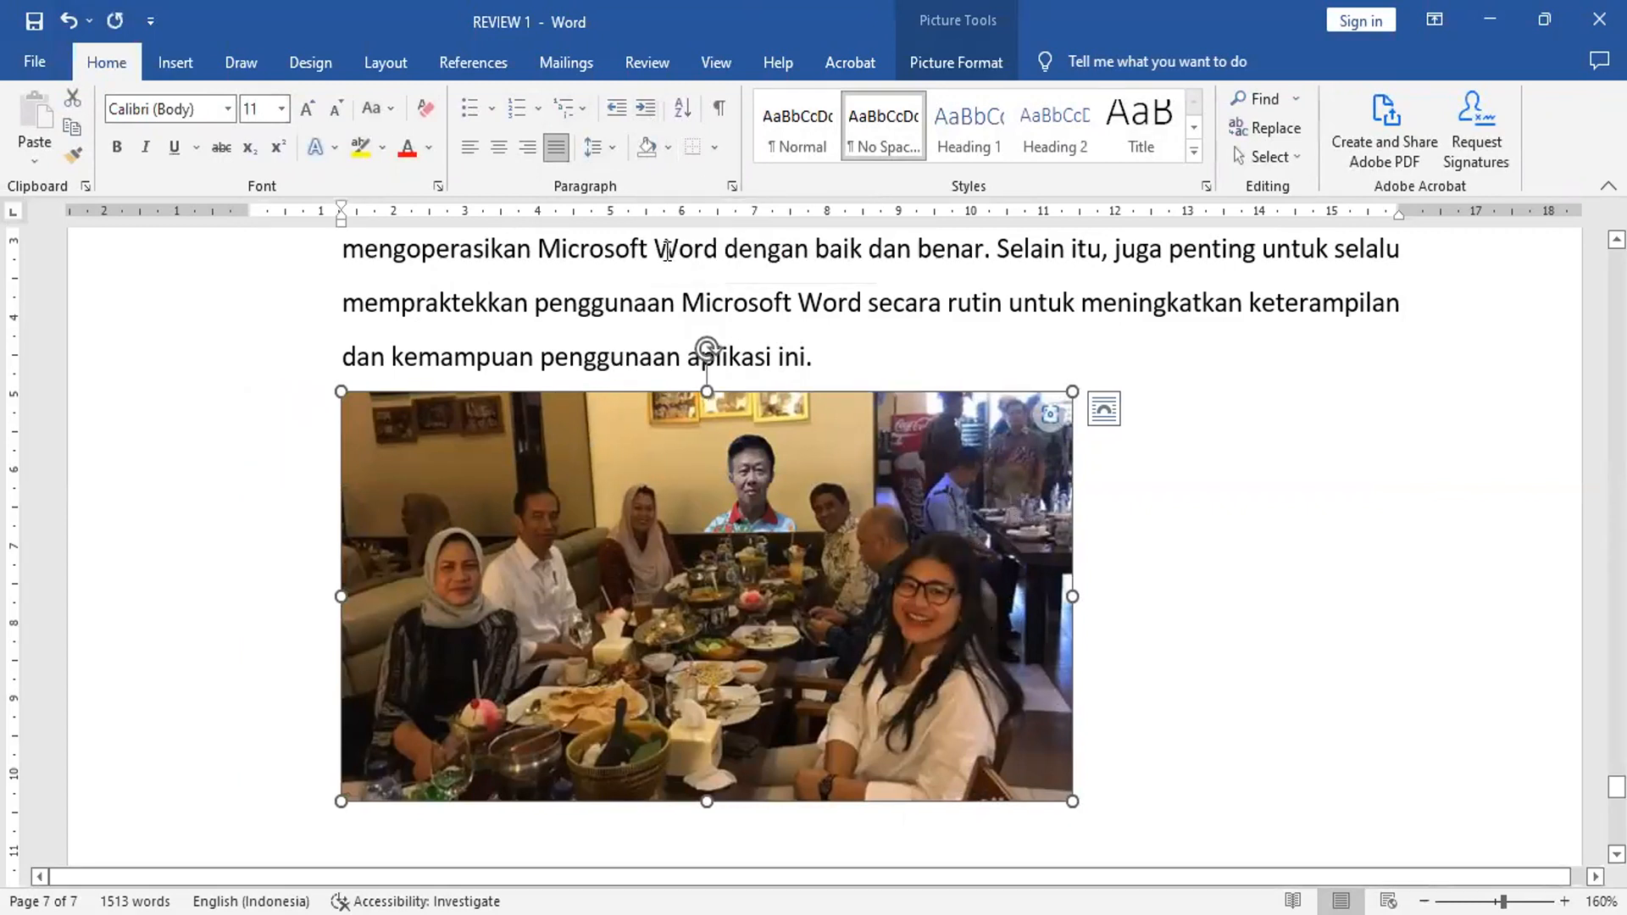
click(501, 150)
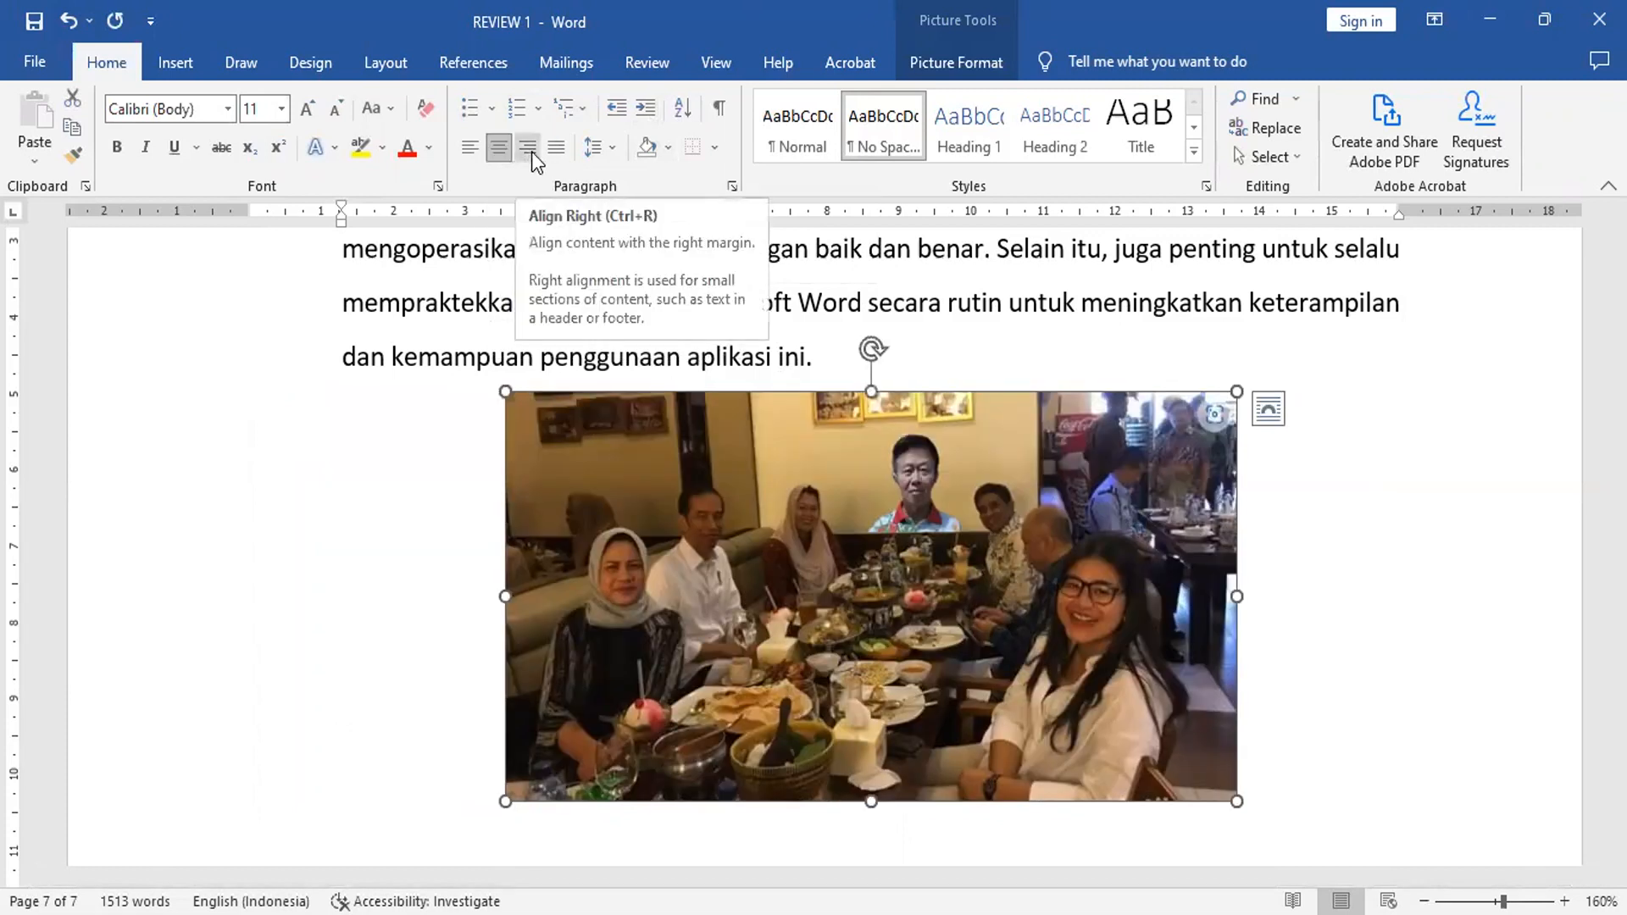
click(532, 151)
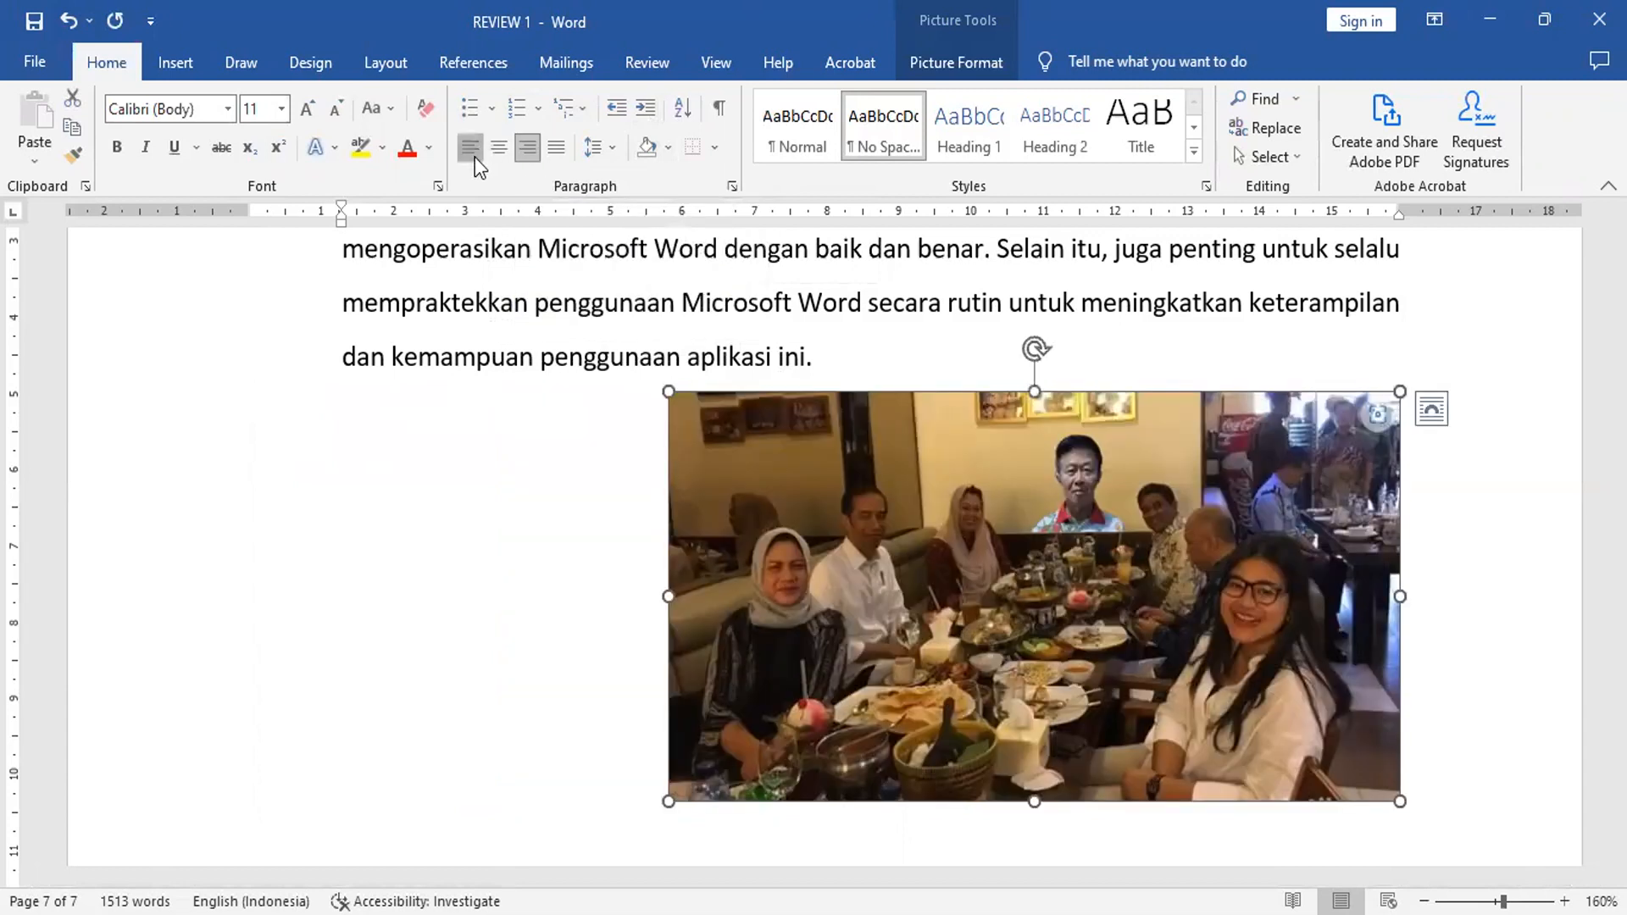
click(471, 149)
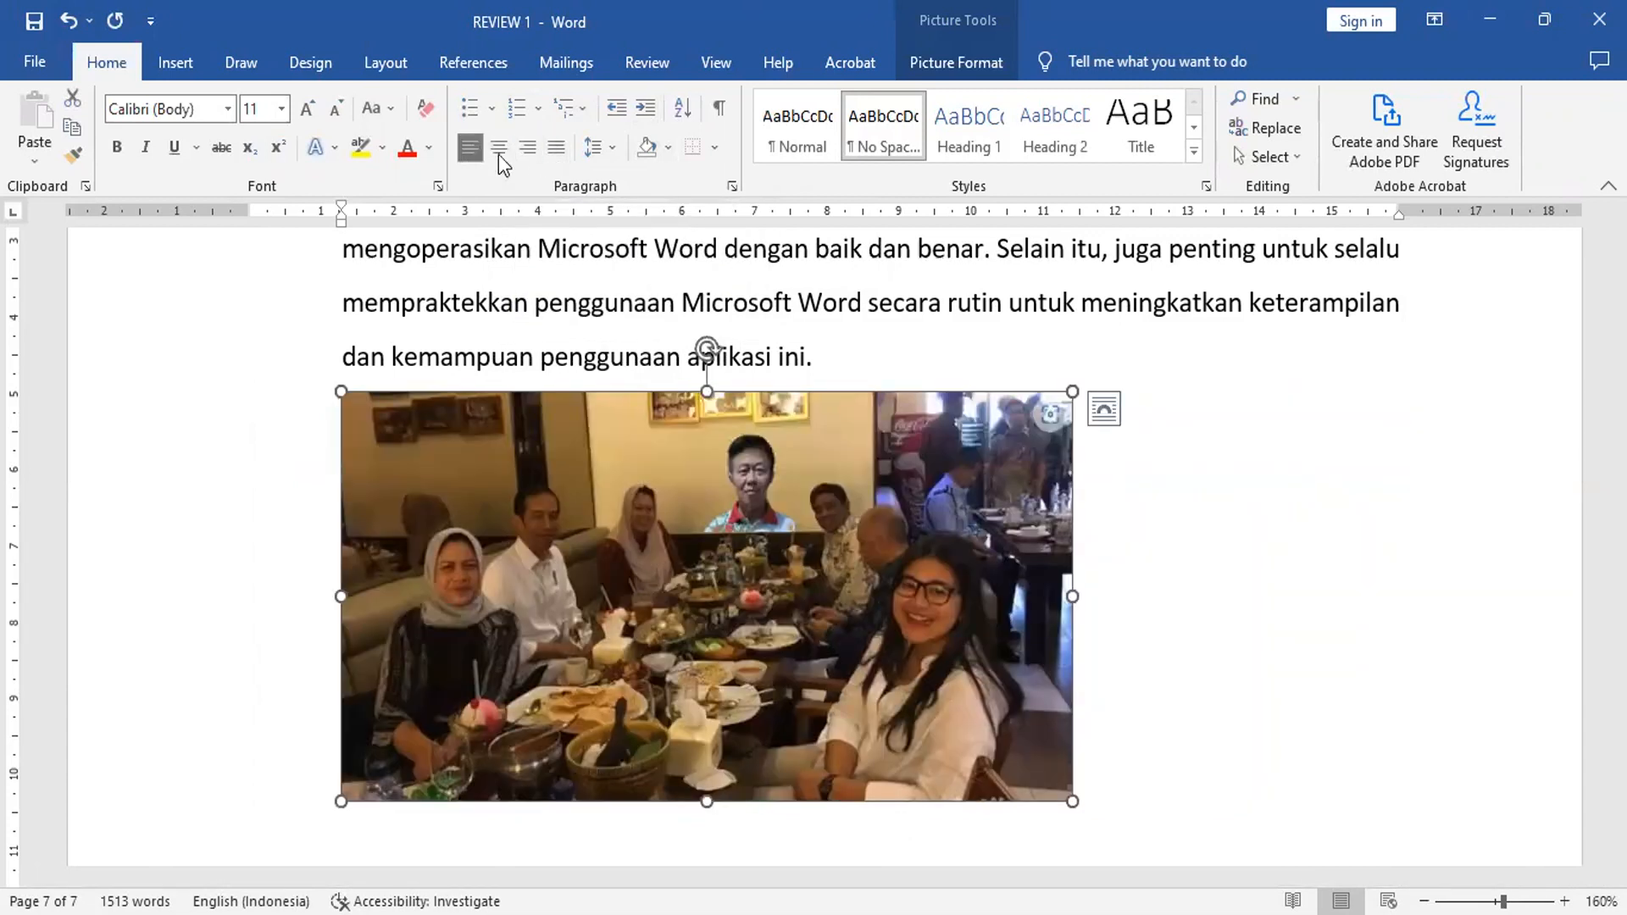
Step: Add an empty line below the picture and draw a heart shape about 2.92 cm wide and 2.97 cm tall beside it
click(1144, 813)
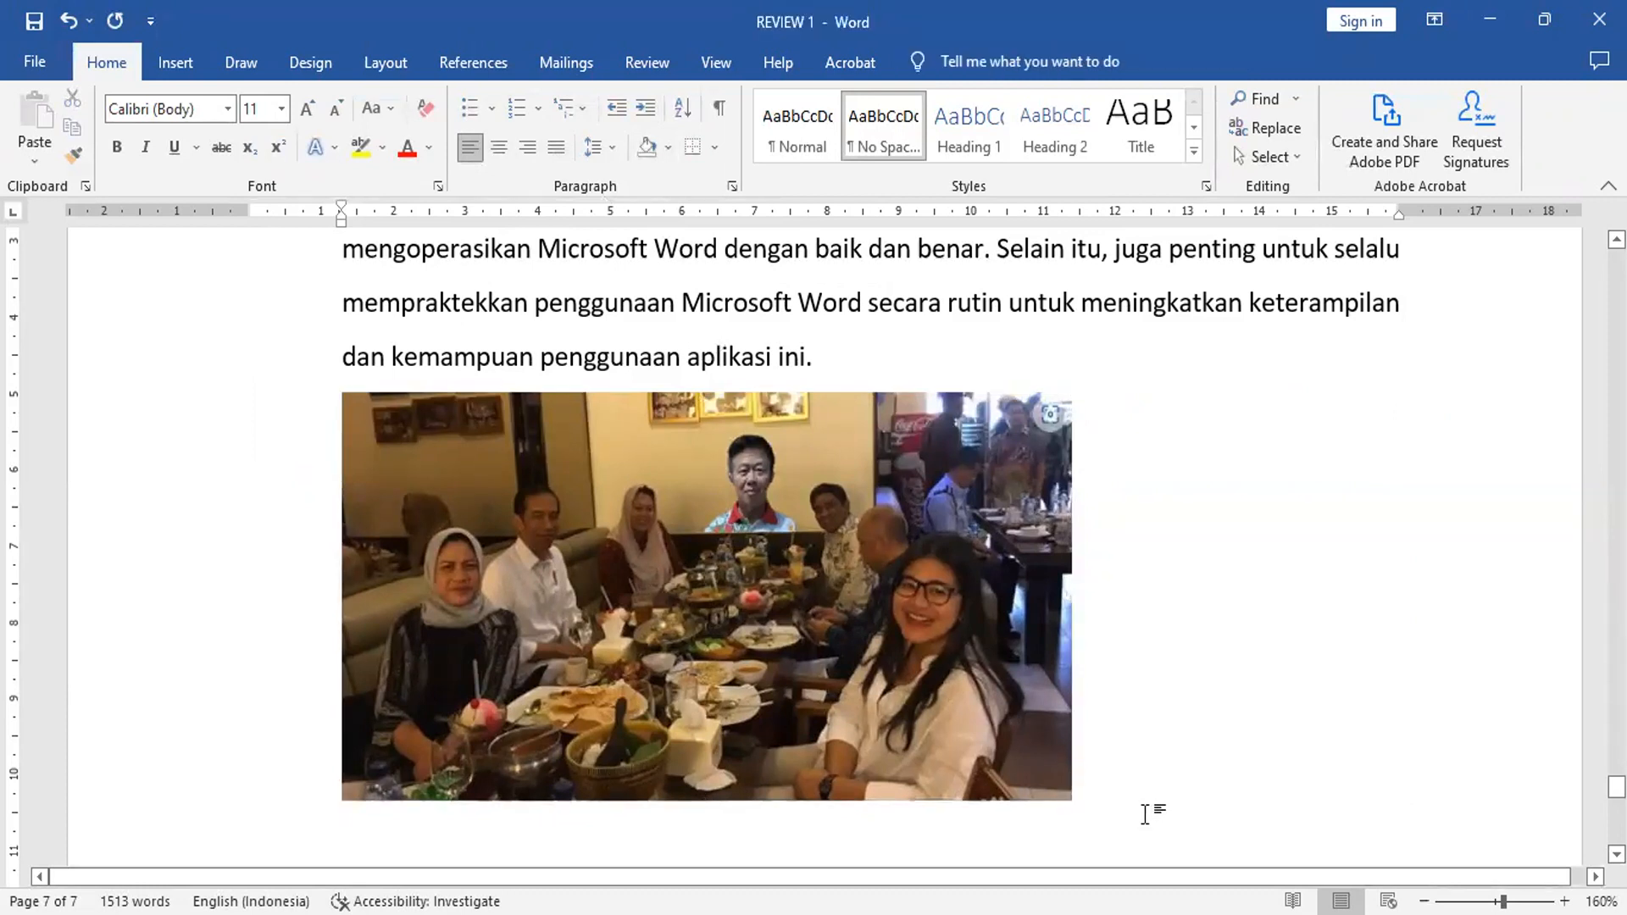
key(Return)
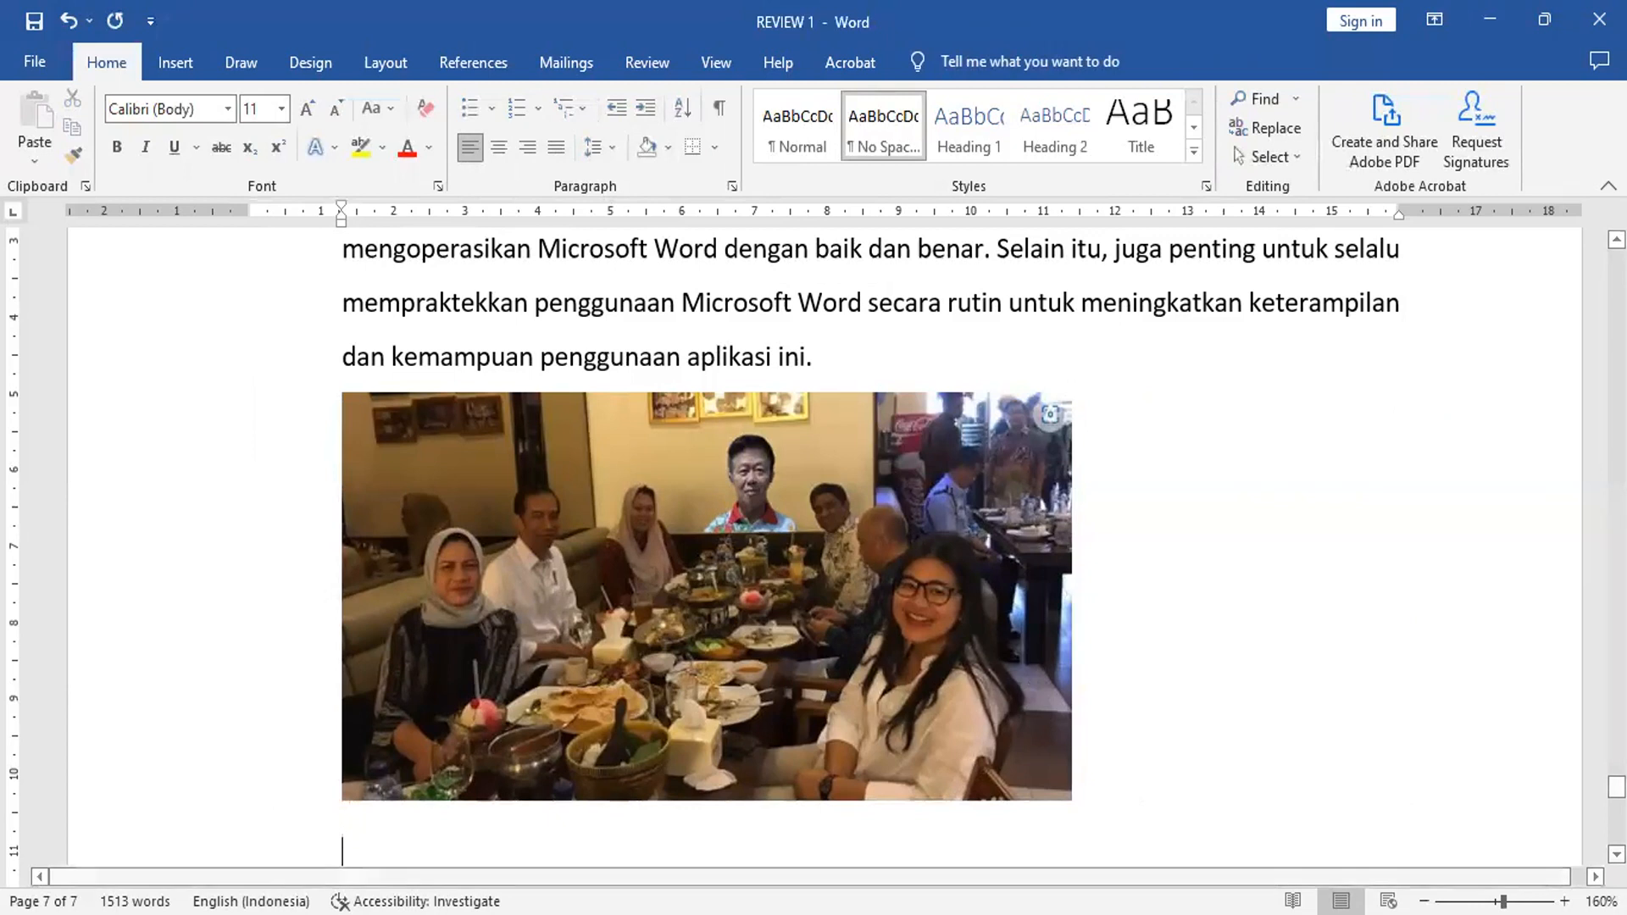
click(173, 64)
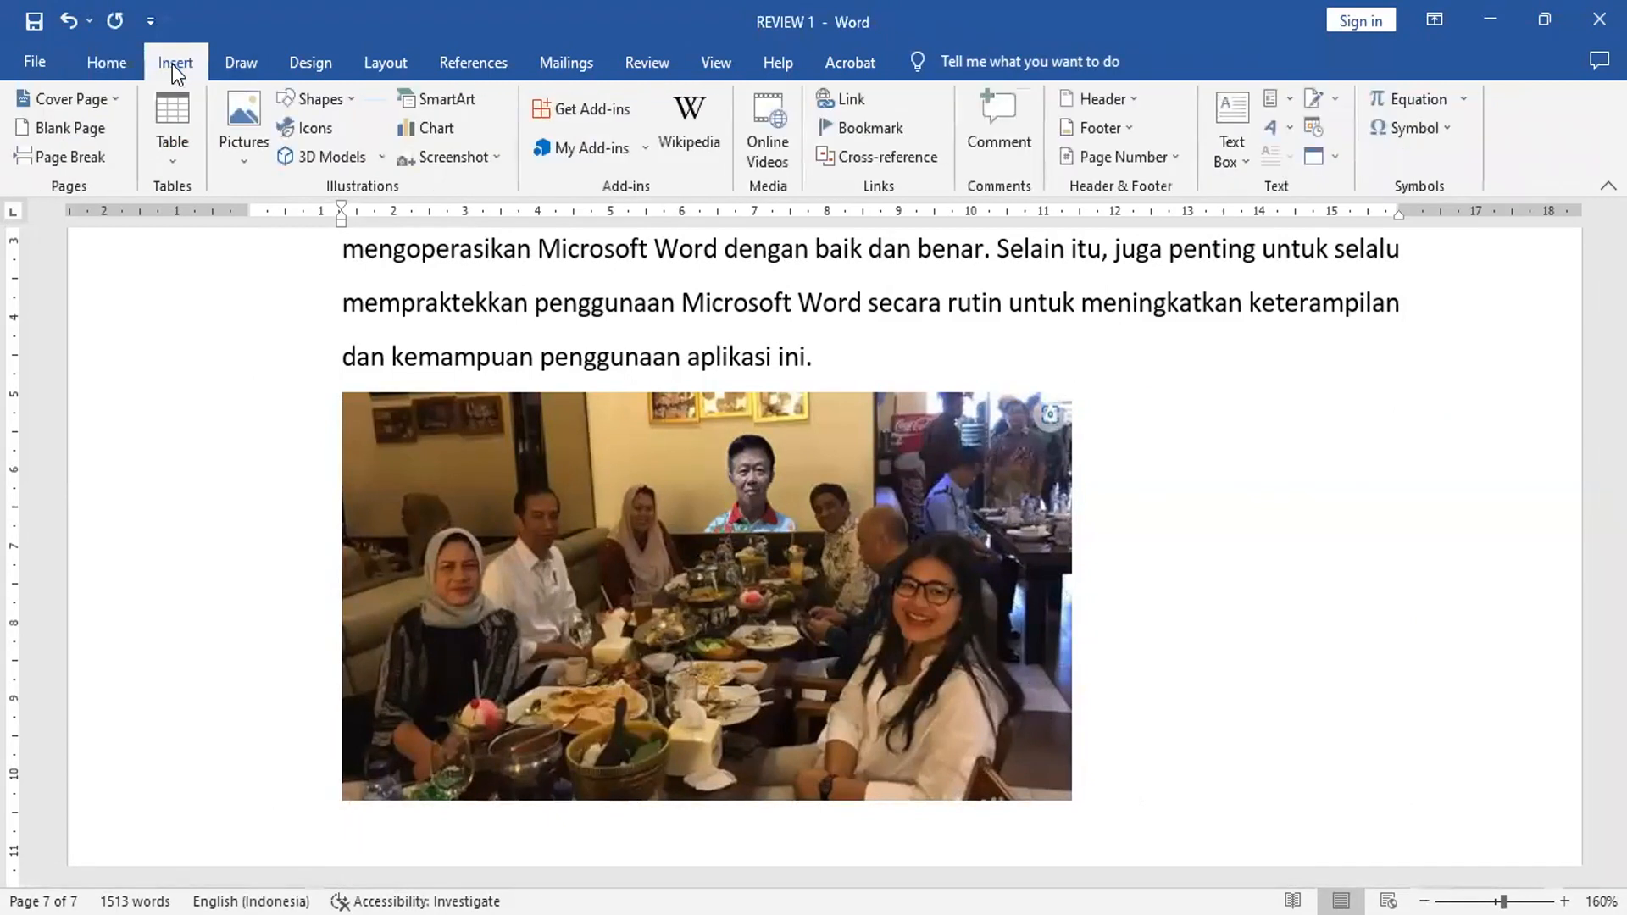
click(337, 99)
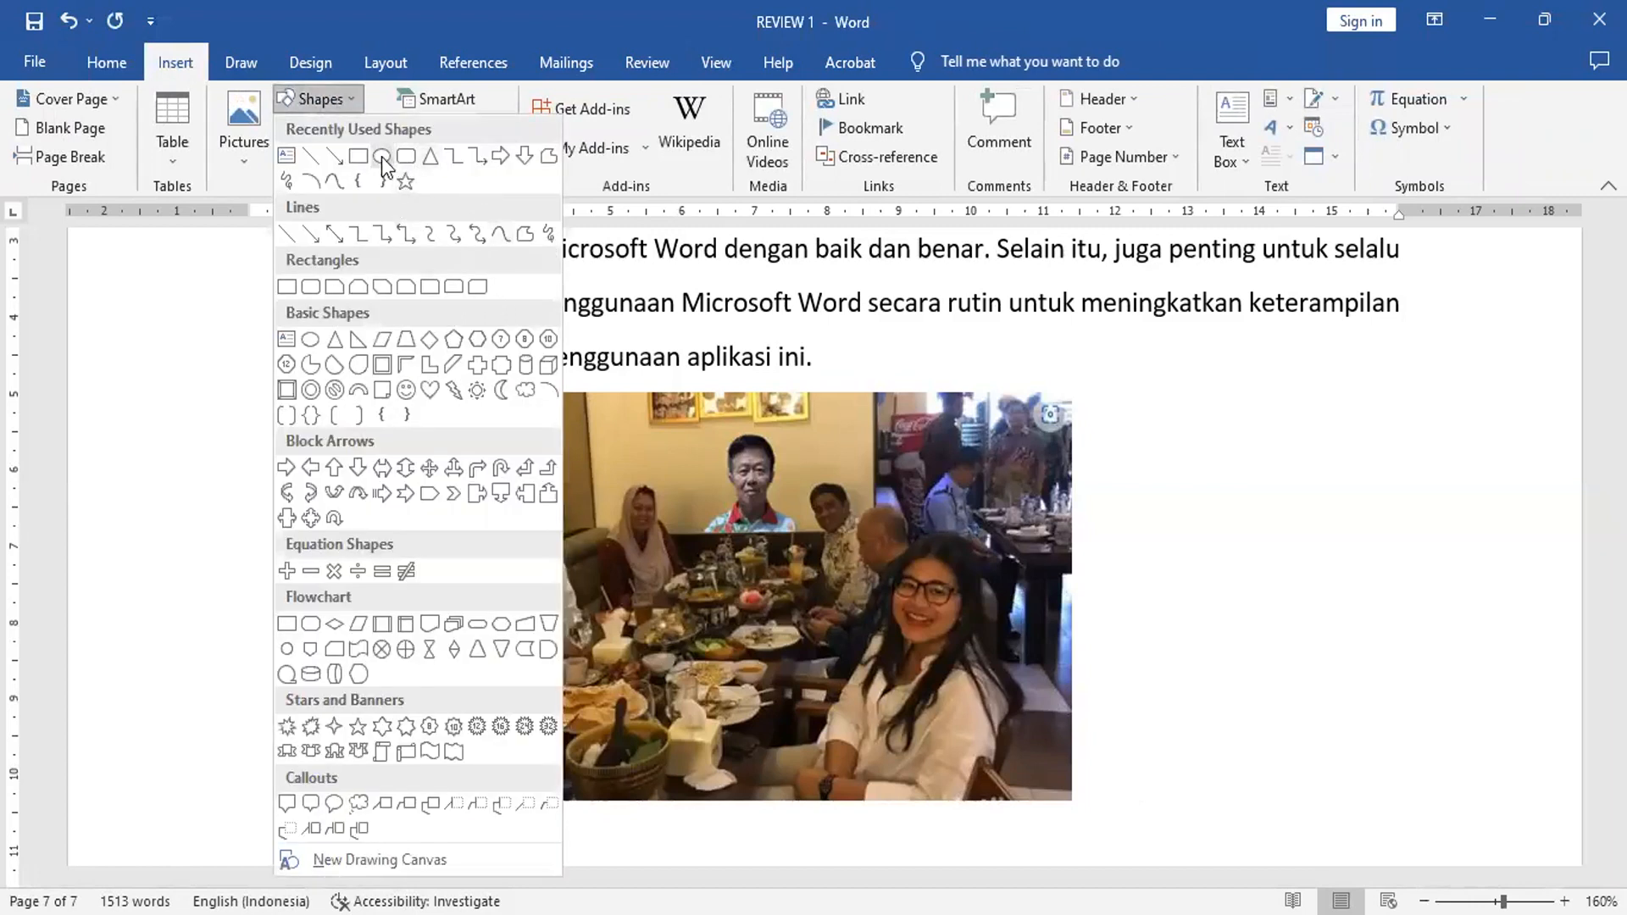
click(431, 401)
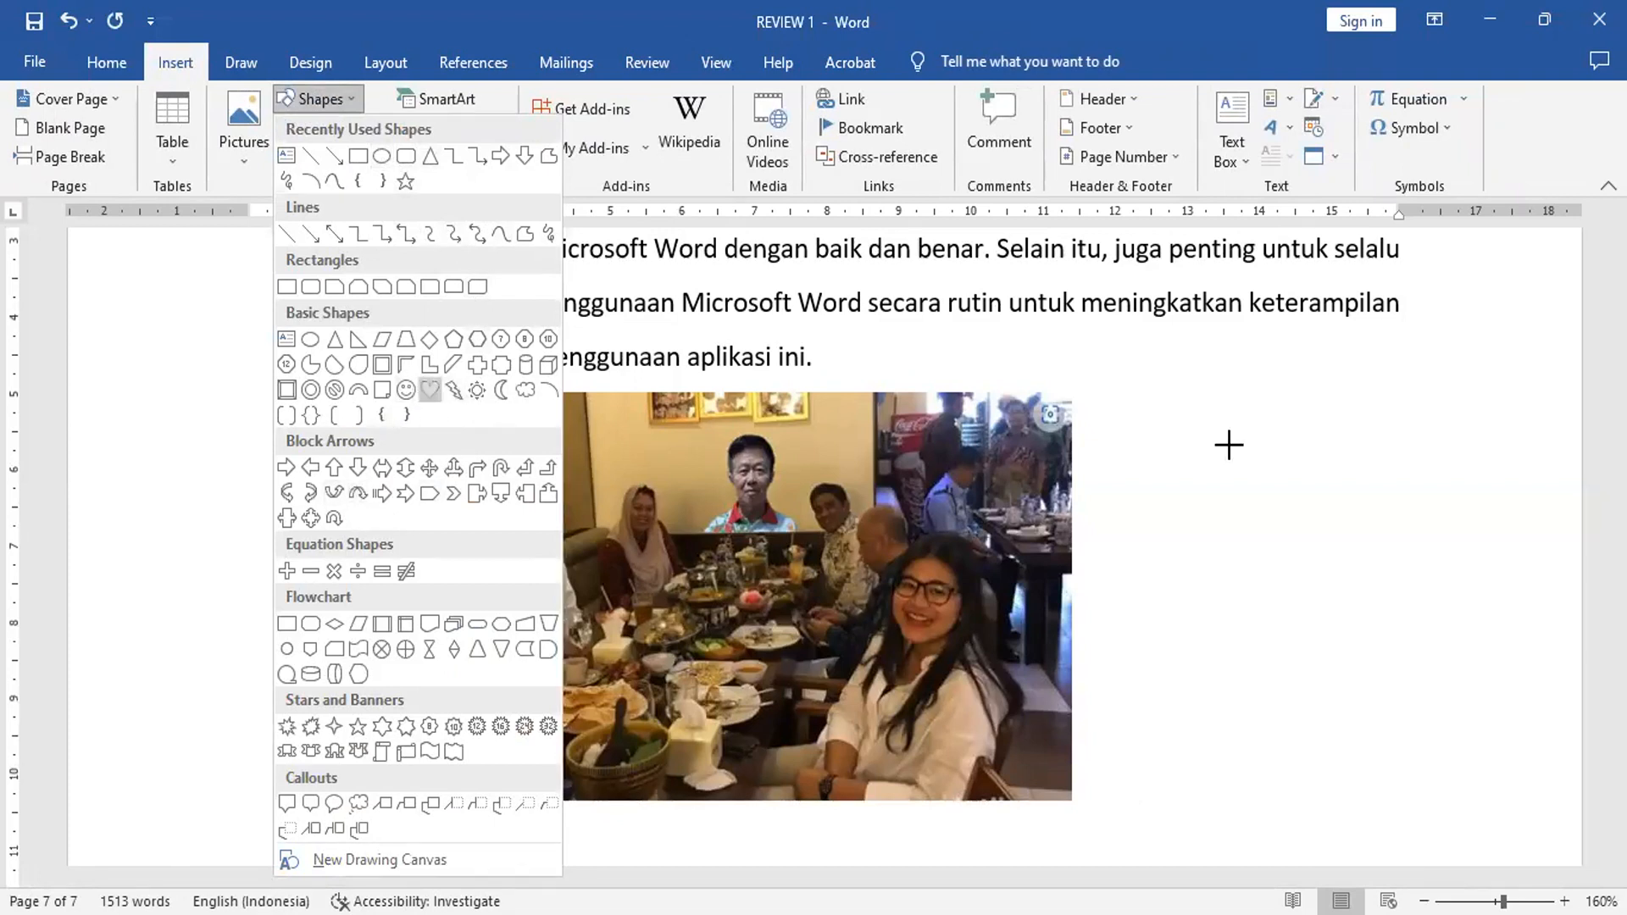
drag(1169, 407, 1386, 635)
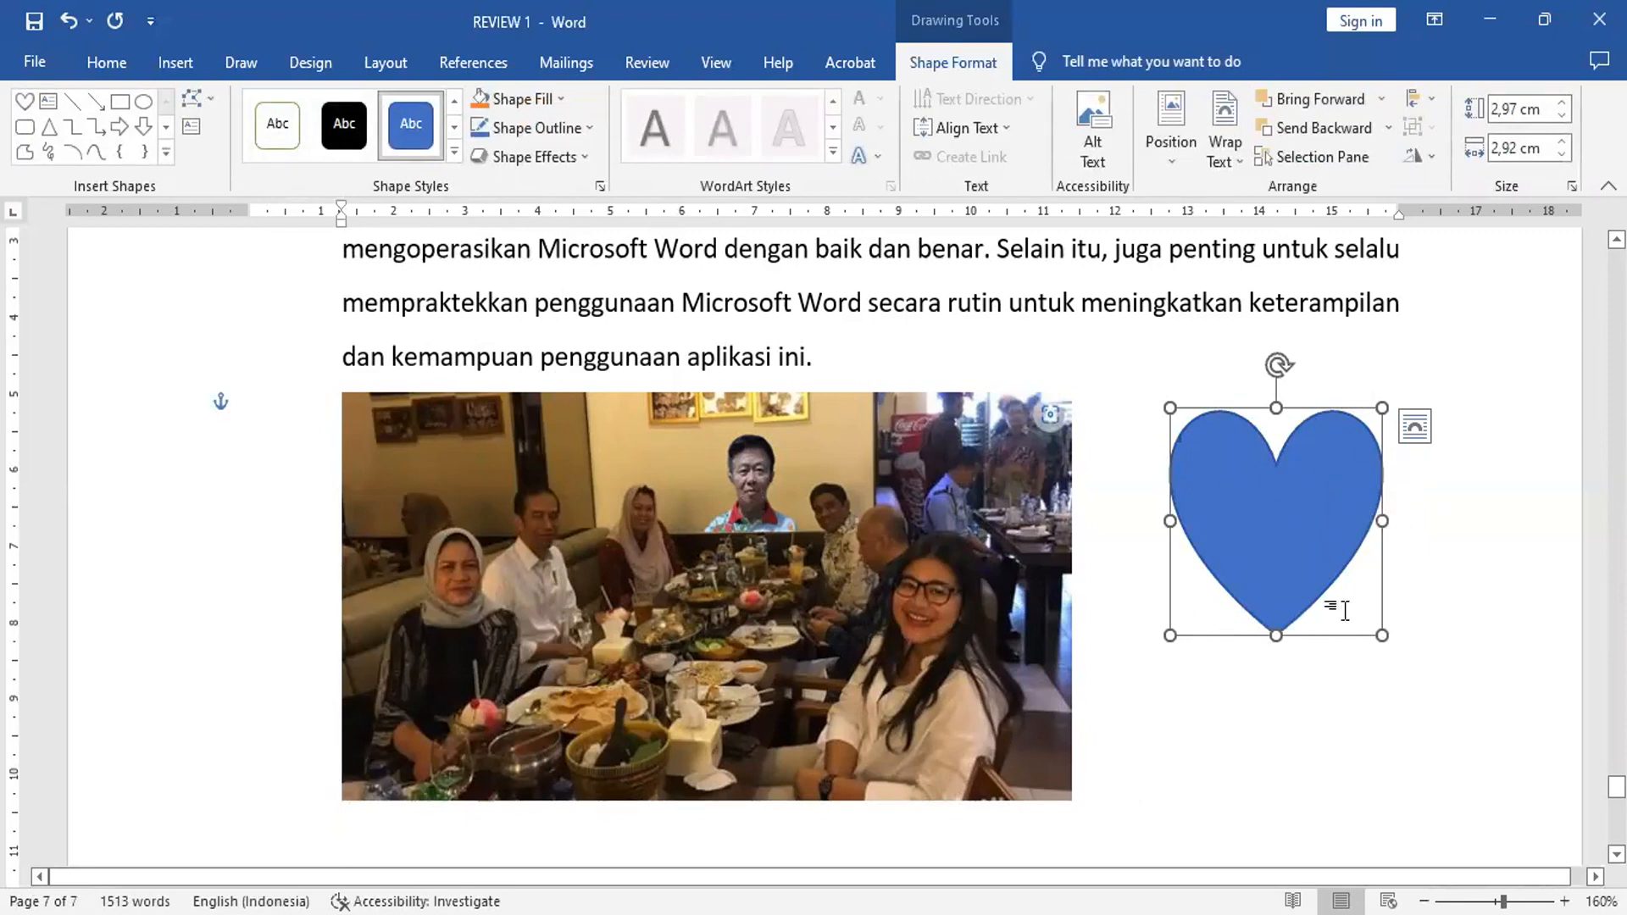
Step: Fill the heart with a custom pink colour (RGB 219, 45, 219) and enlarge it slightly from its top-left corner
click(529, 102)
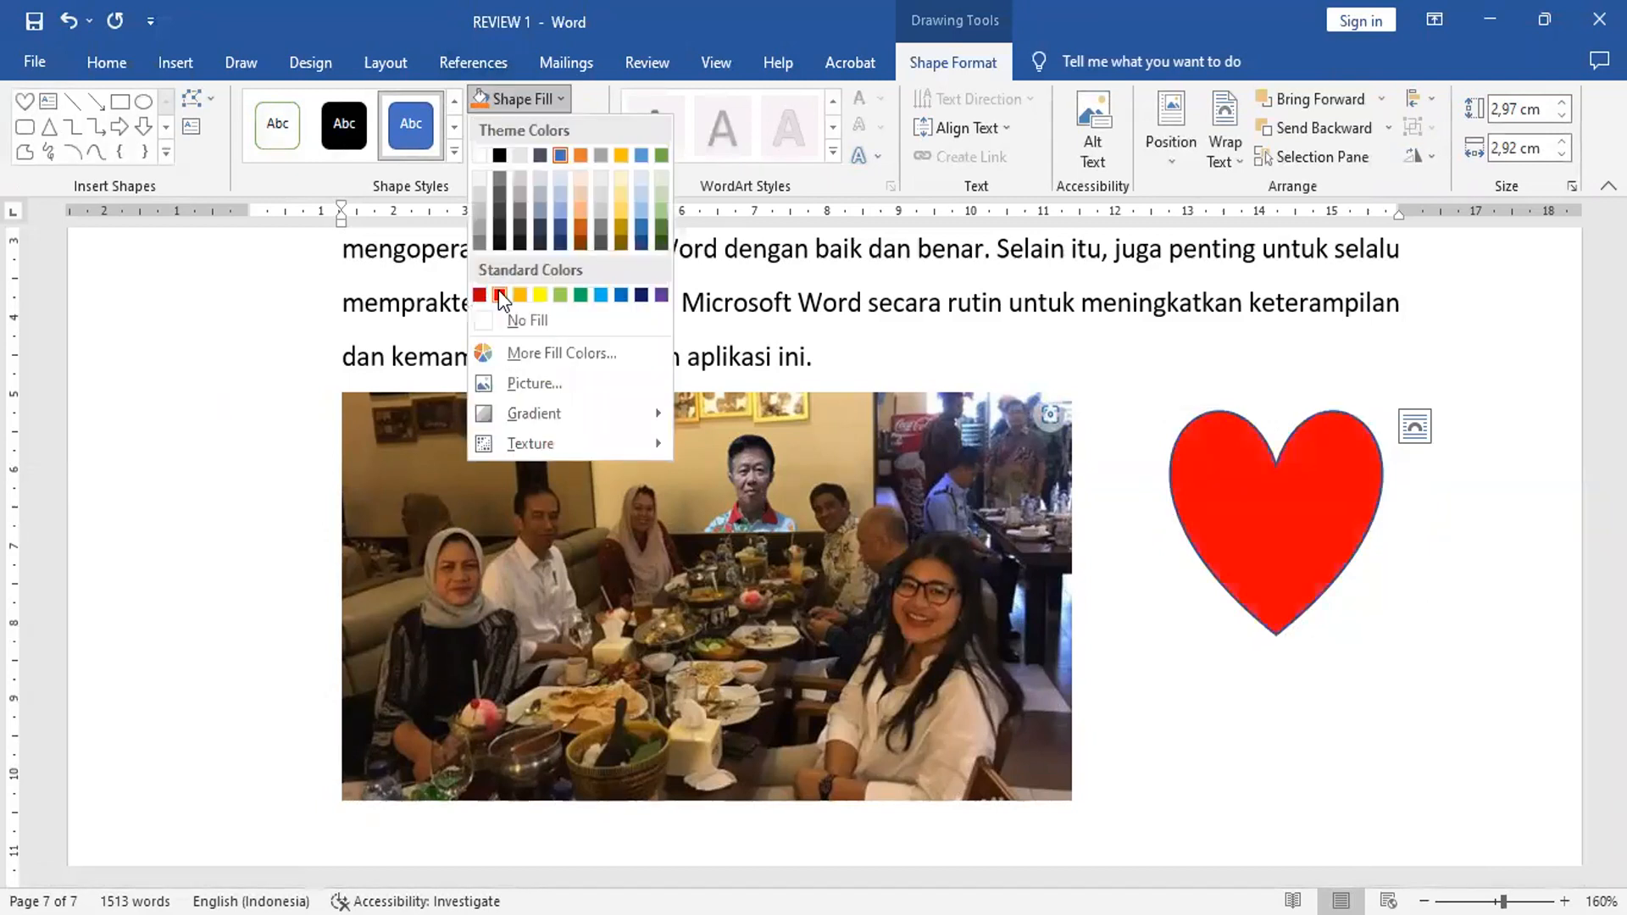
click(577, 354)
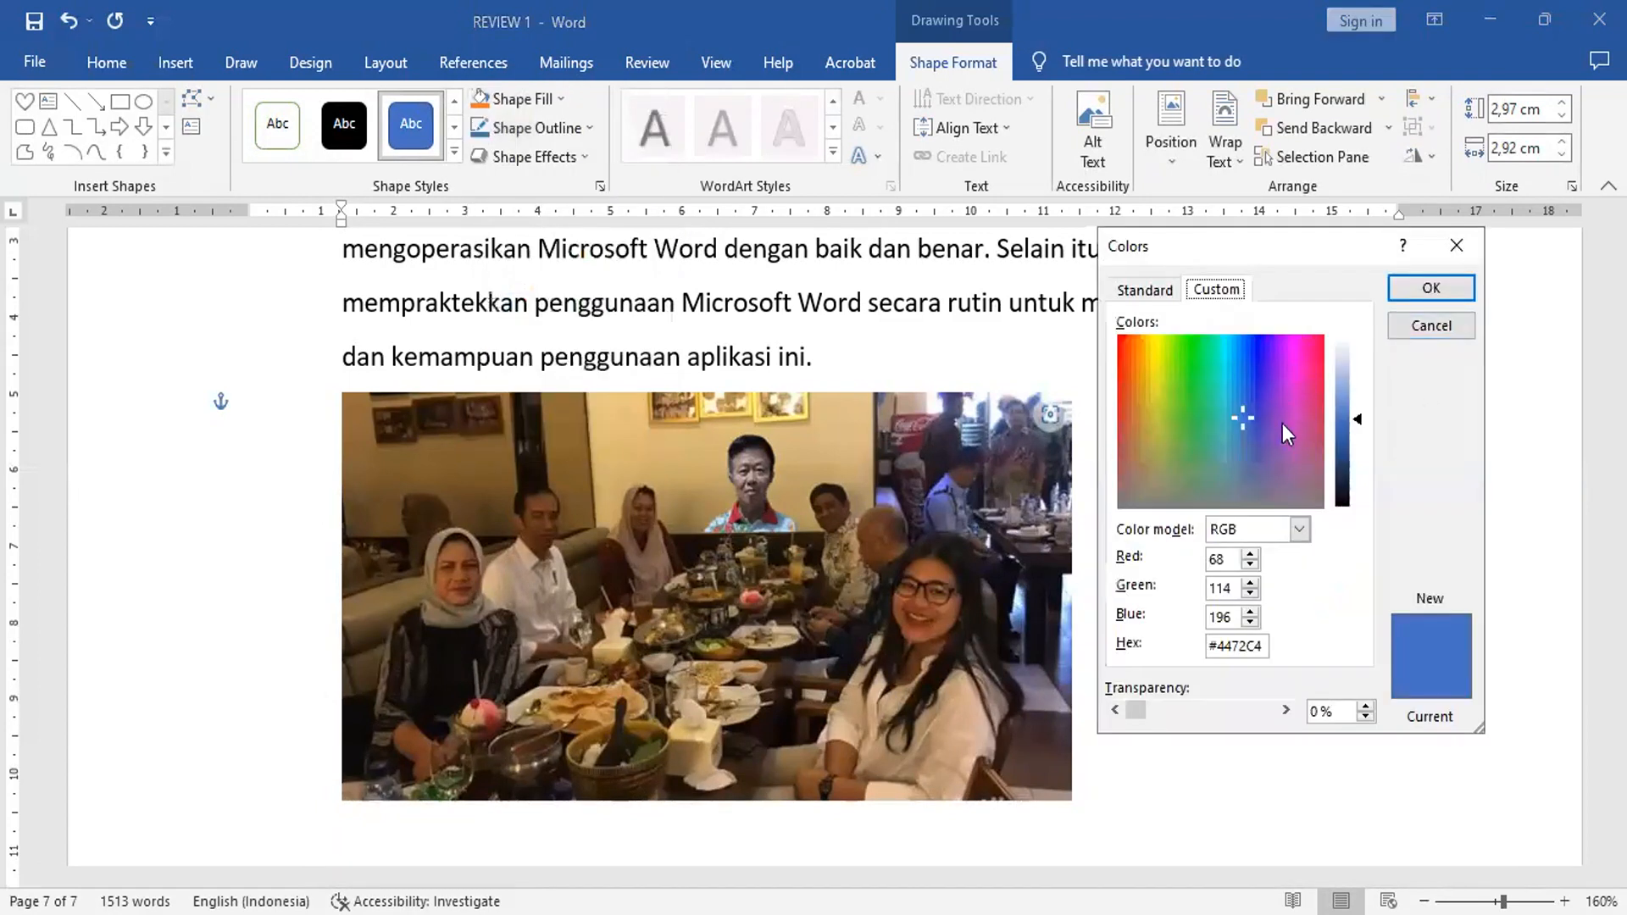
click(1288, 384)
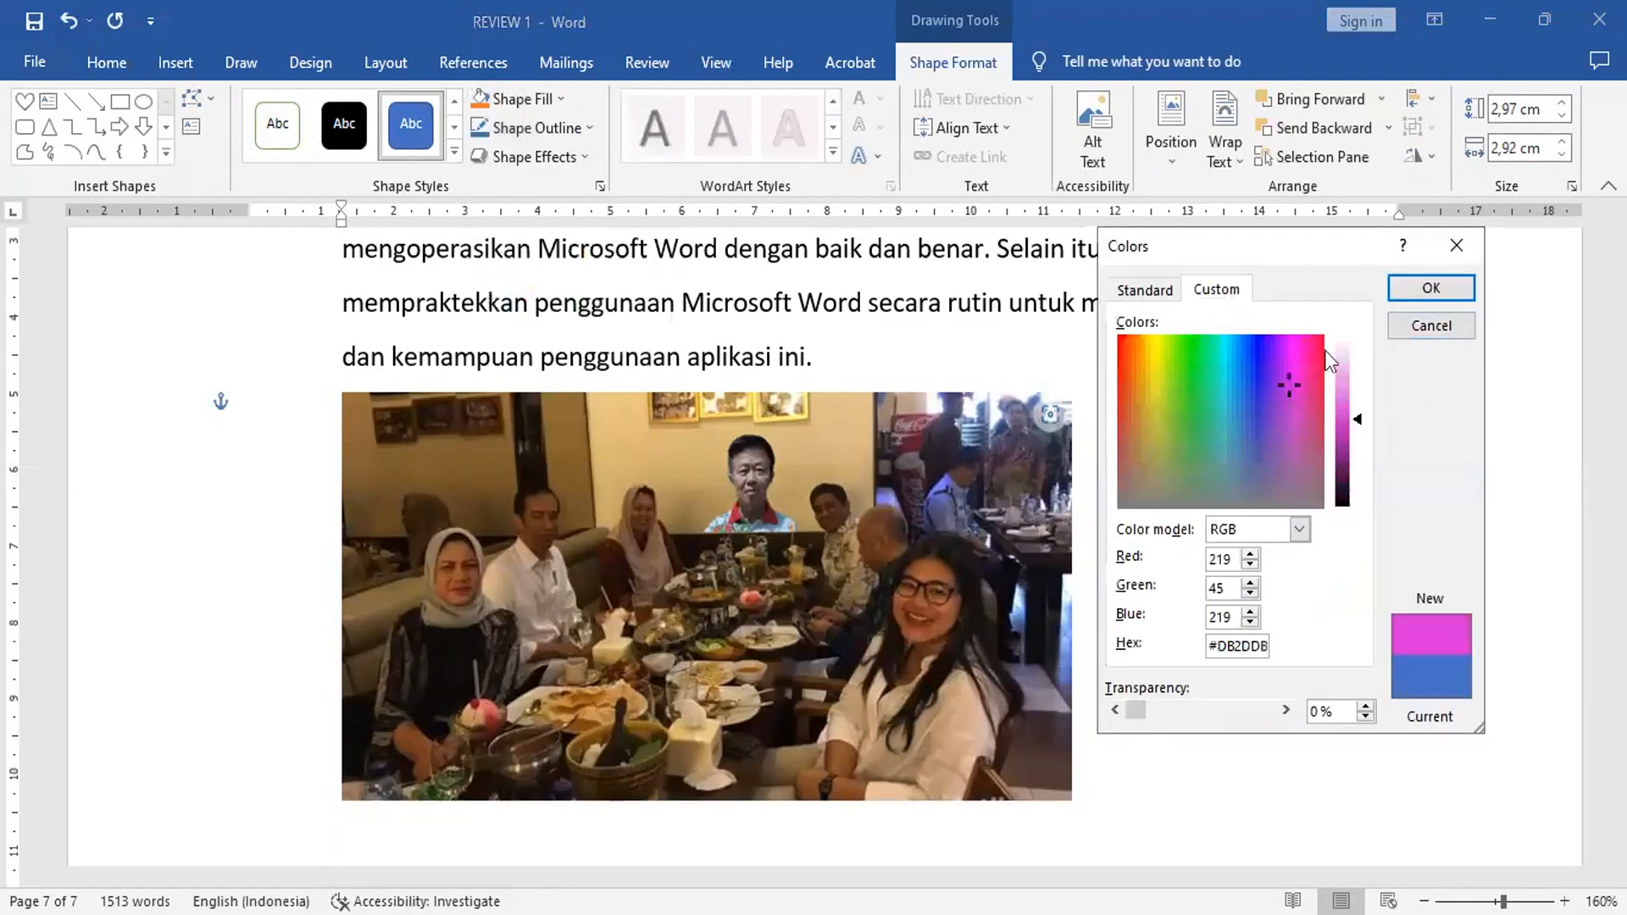
click(1420, 298)
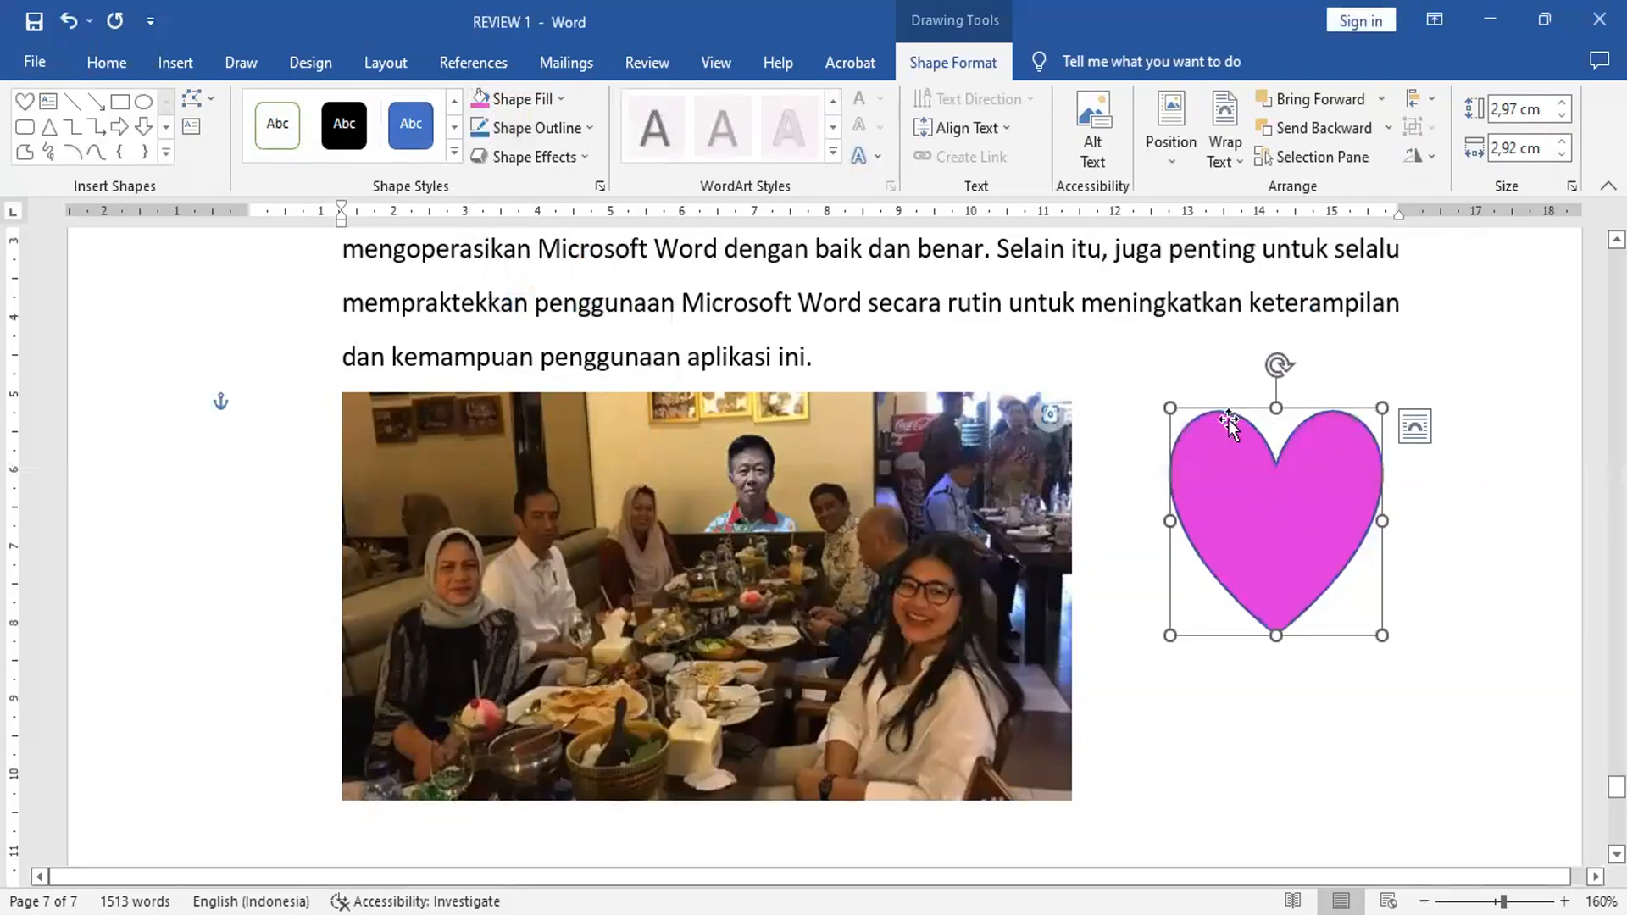
drag(1170, 408, 1156, 398)
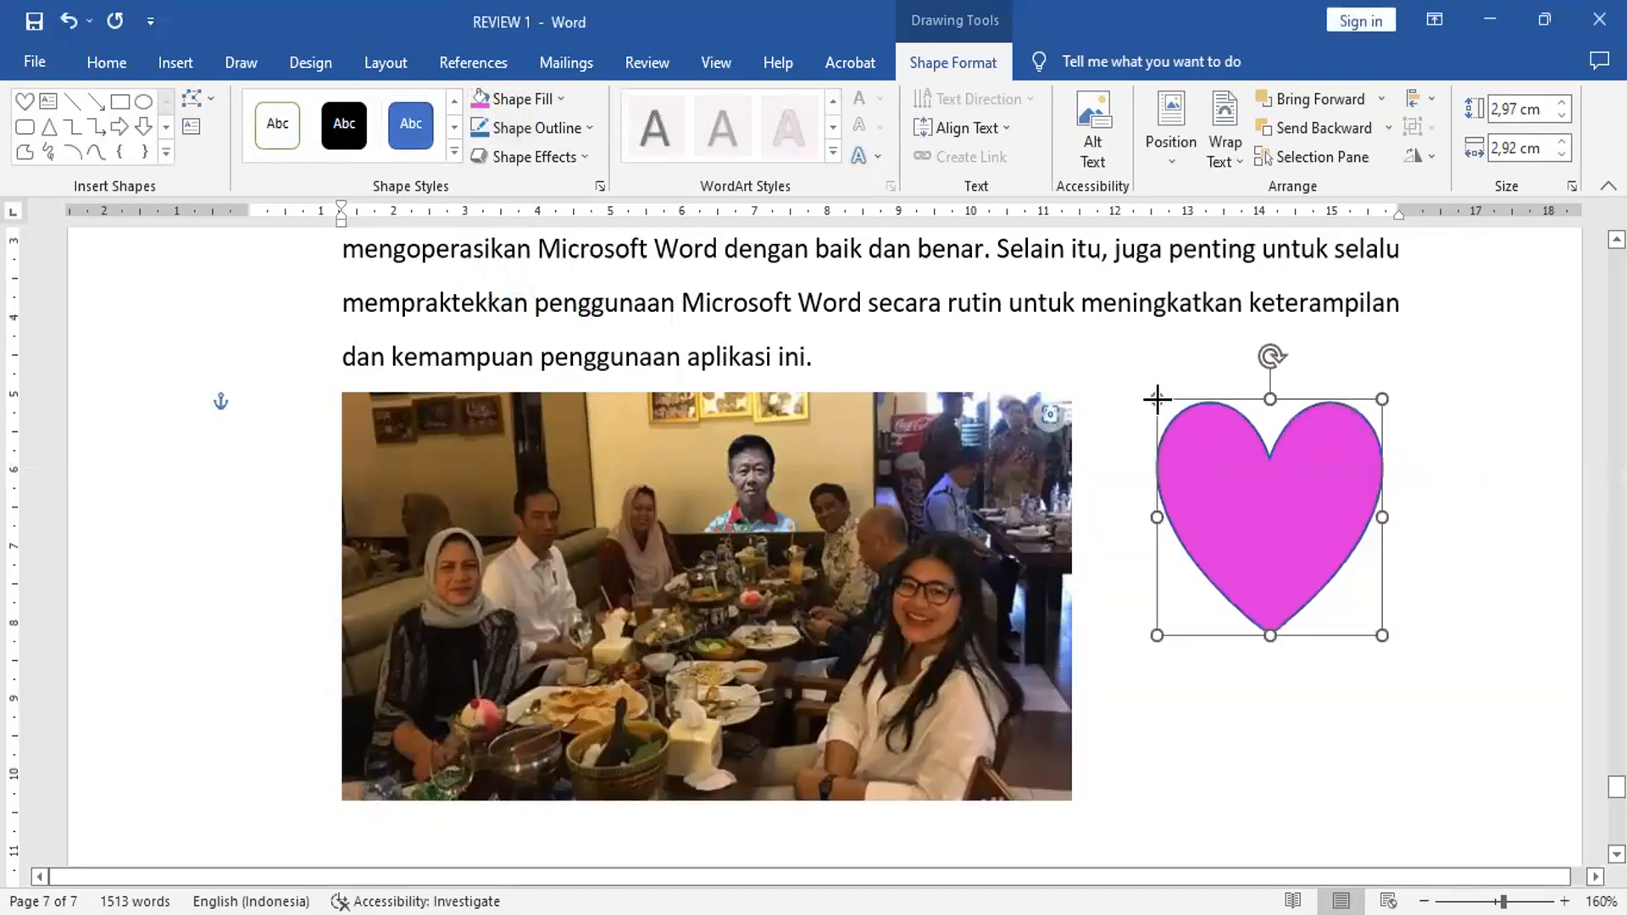
click(1248, 711)
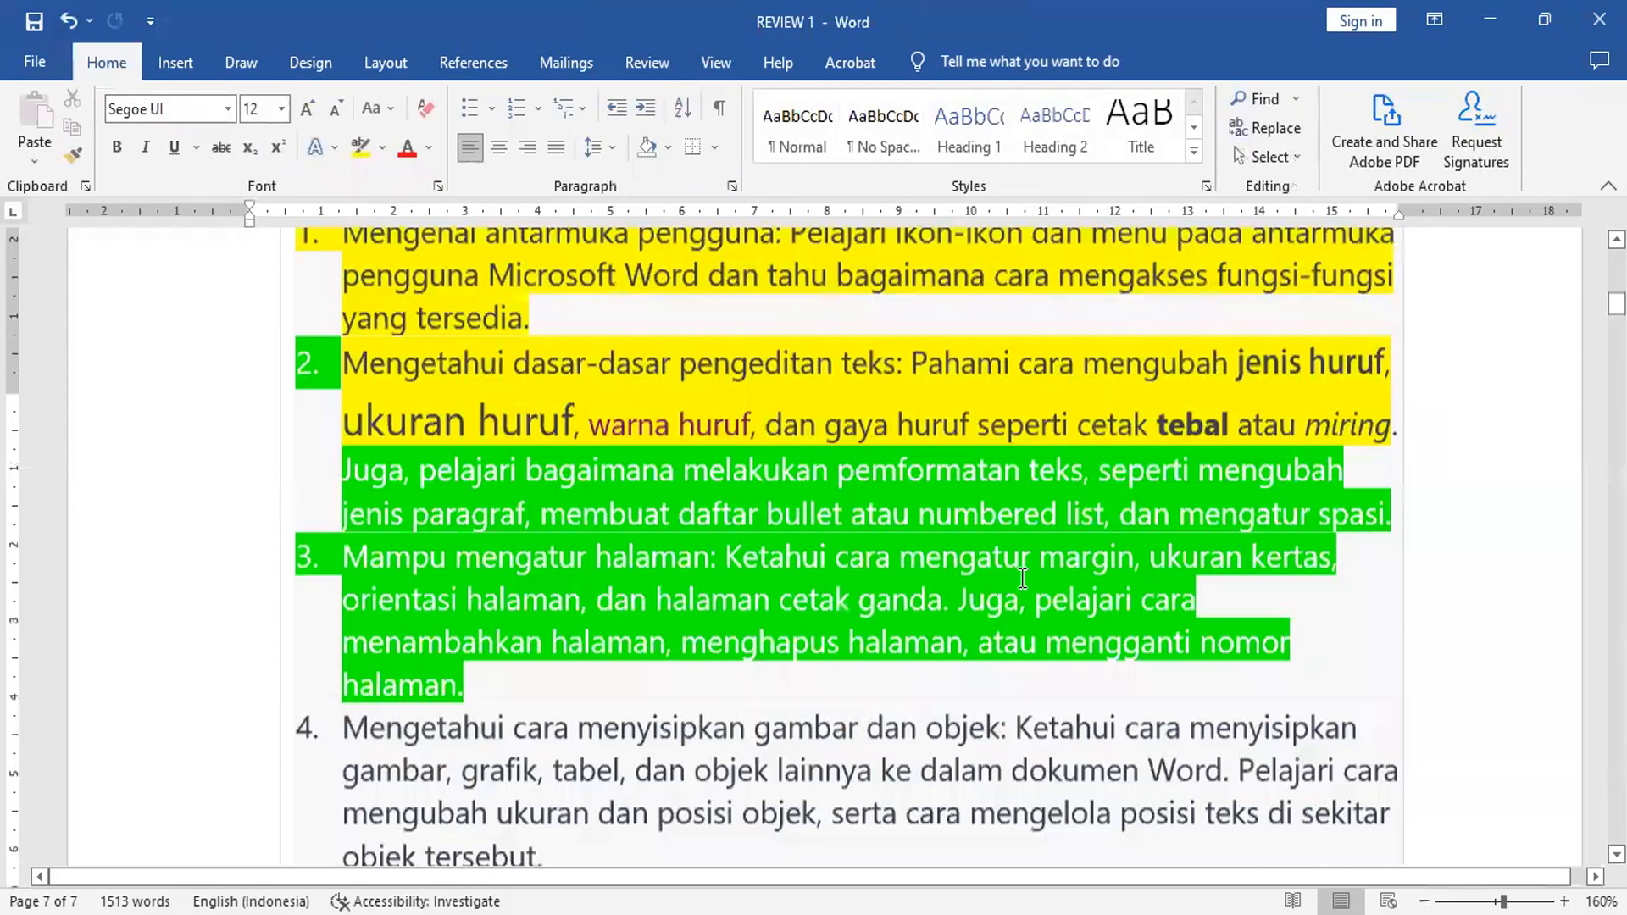
Step: Insert an online picture of a vegetable basket from the Vegetables category at the end of the document
scroll(1022, 578, up, 2)
scroll(1023, 580, down, 5)
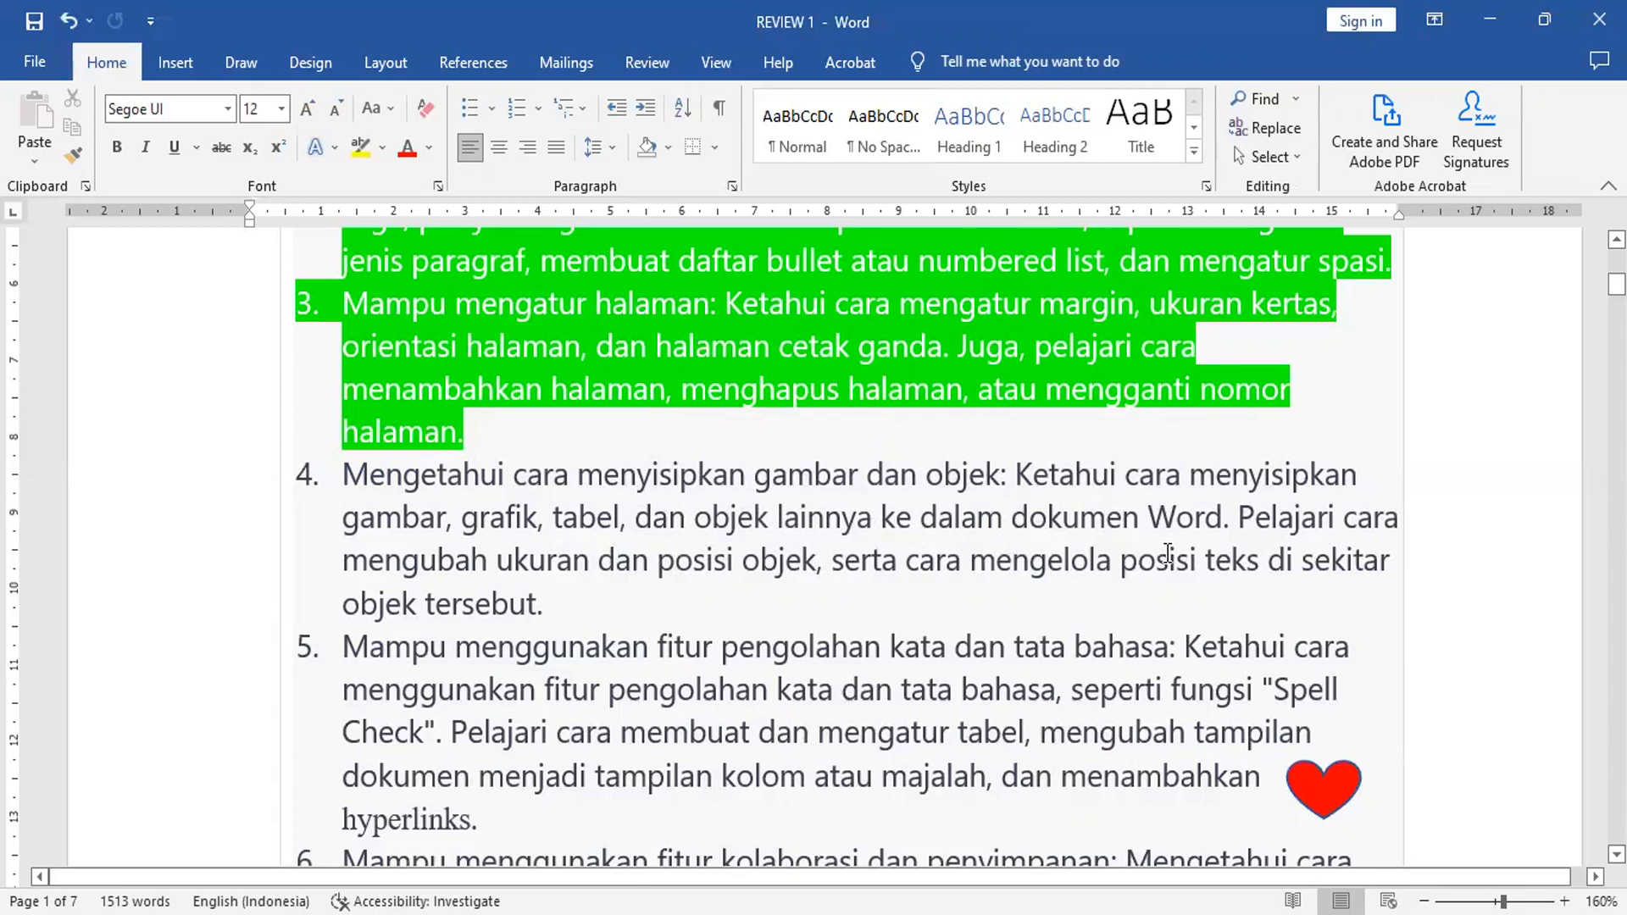
key(ctrl+End)
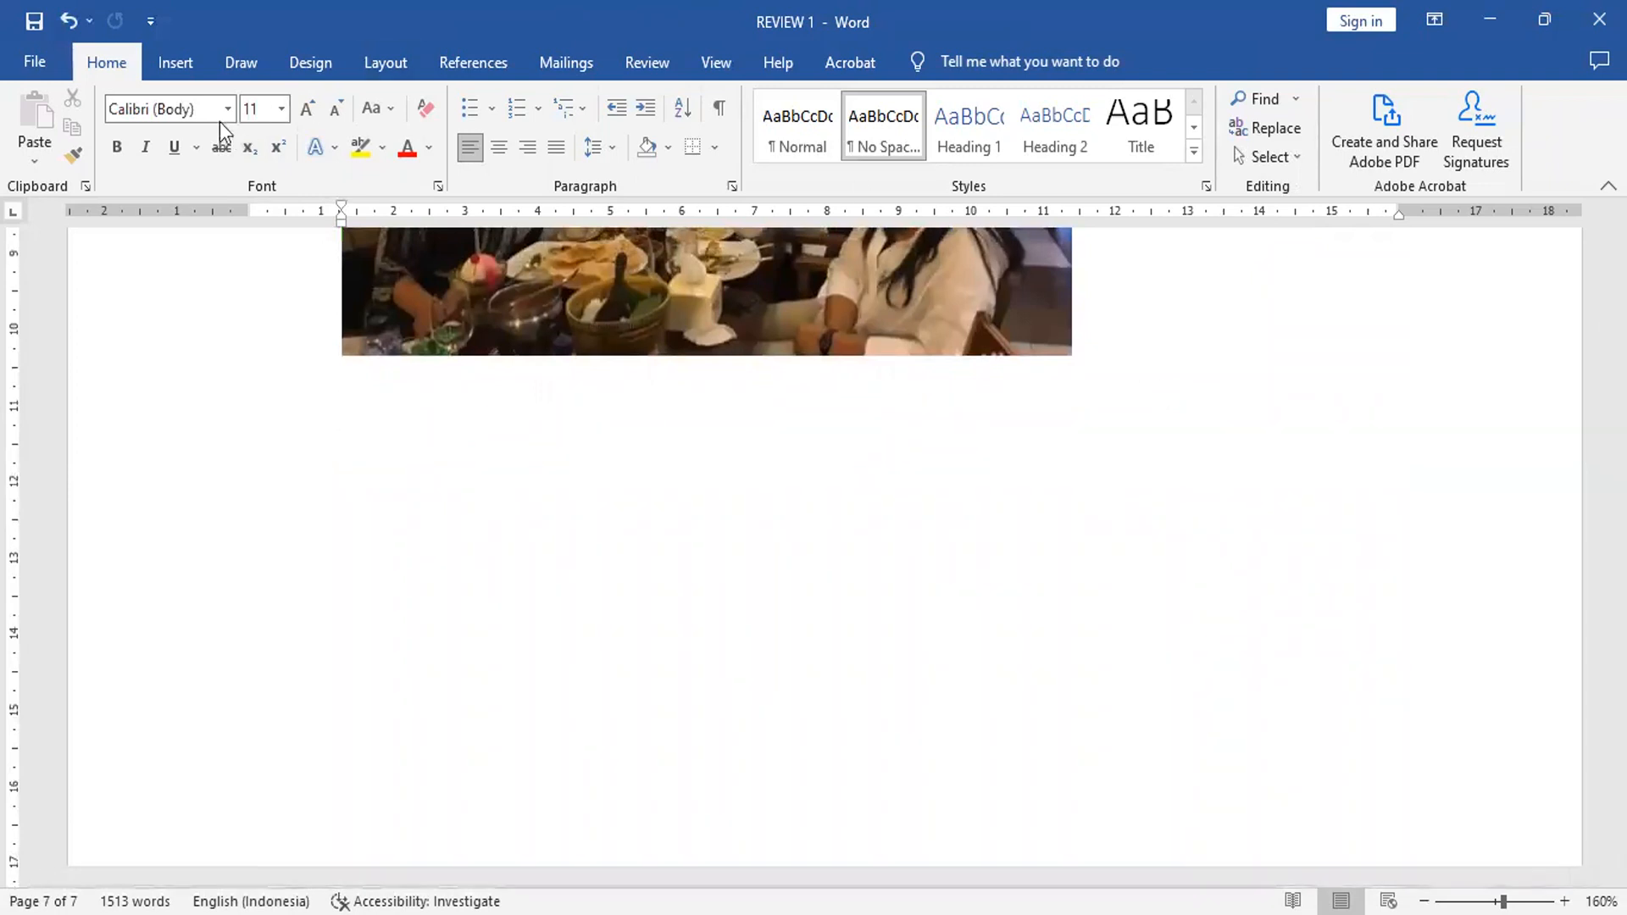
click(191, 61)
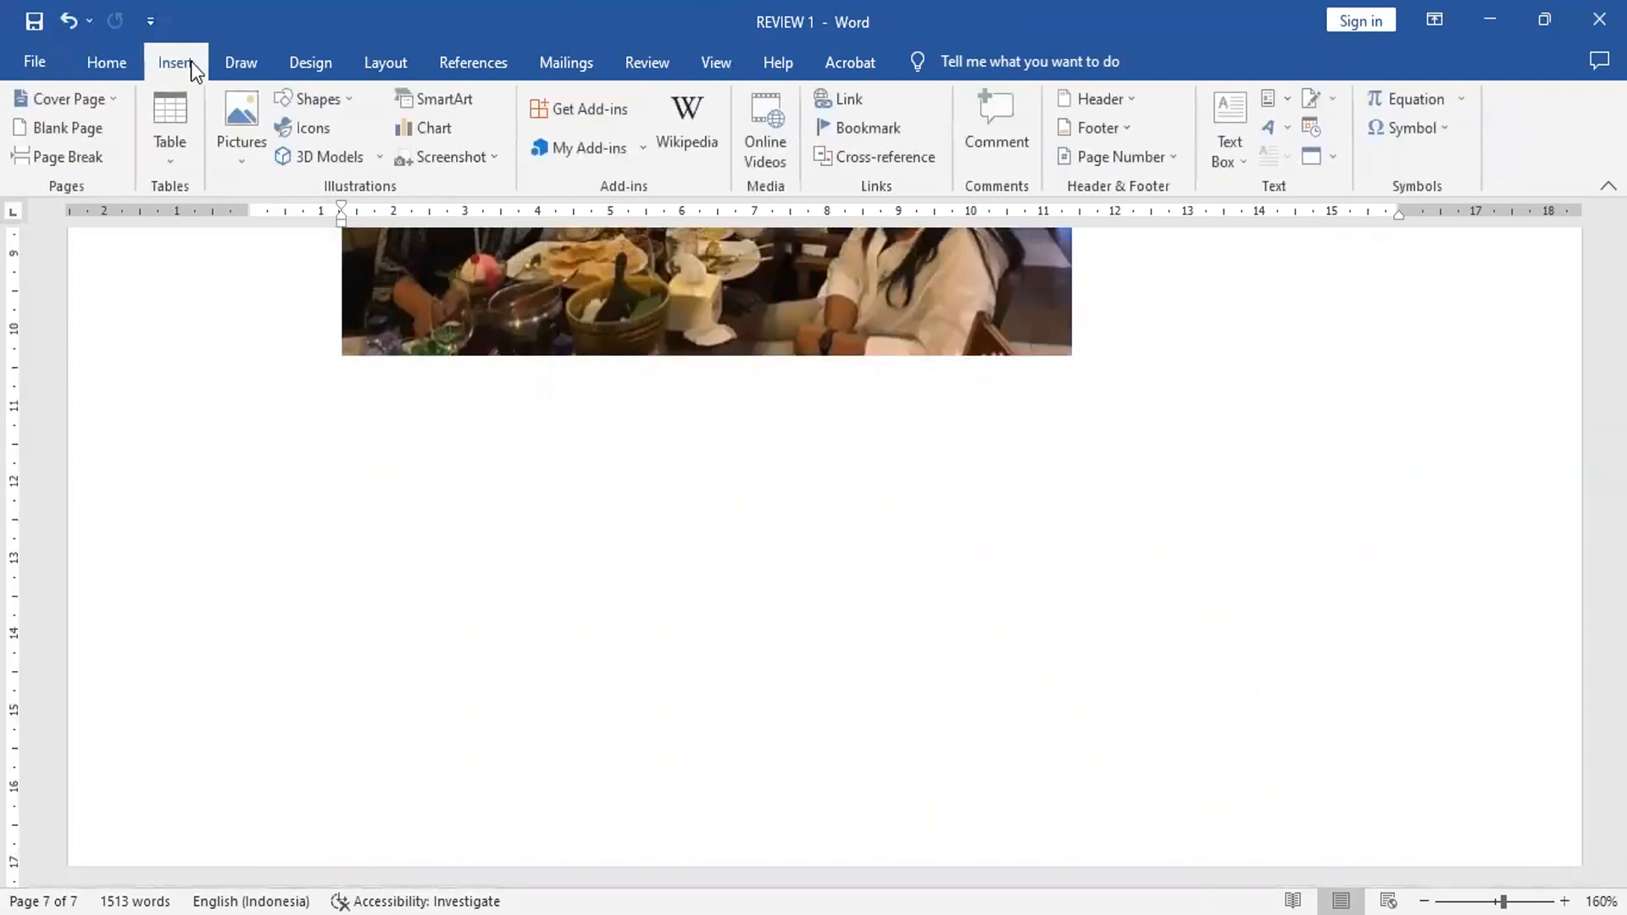
click(246, 120)
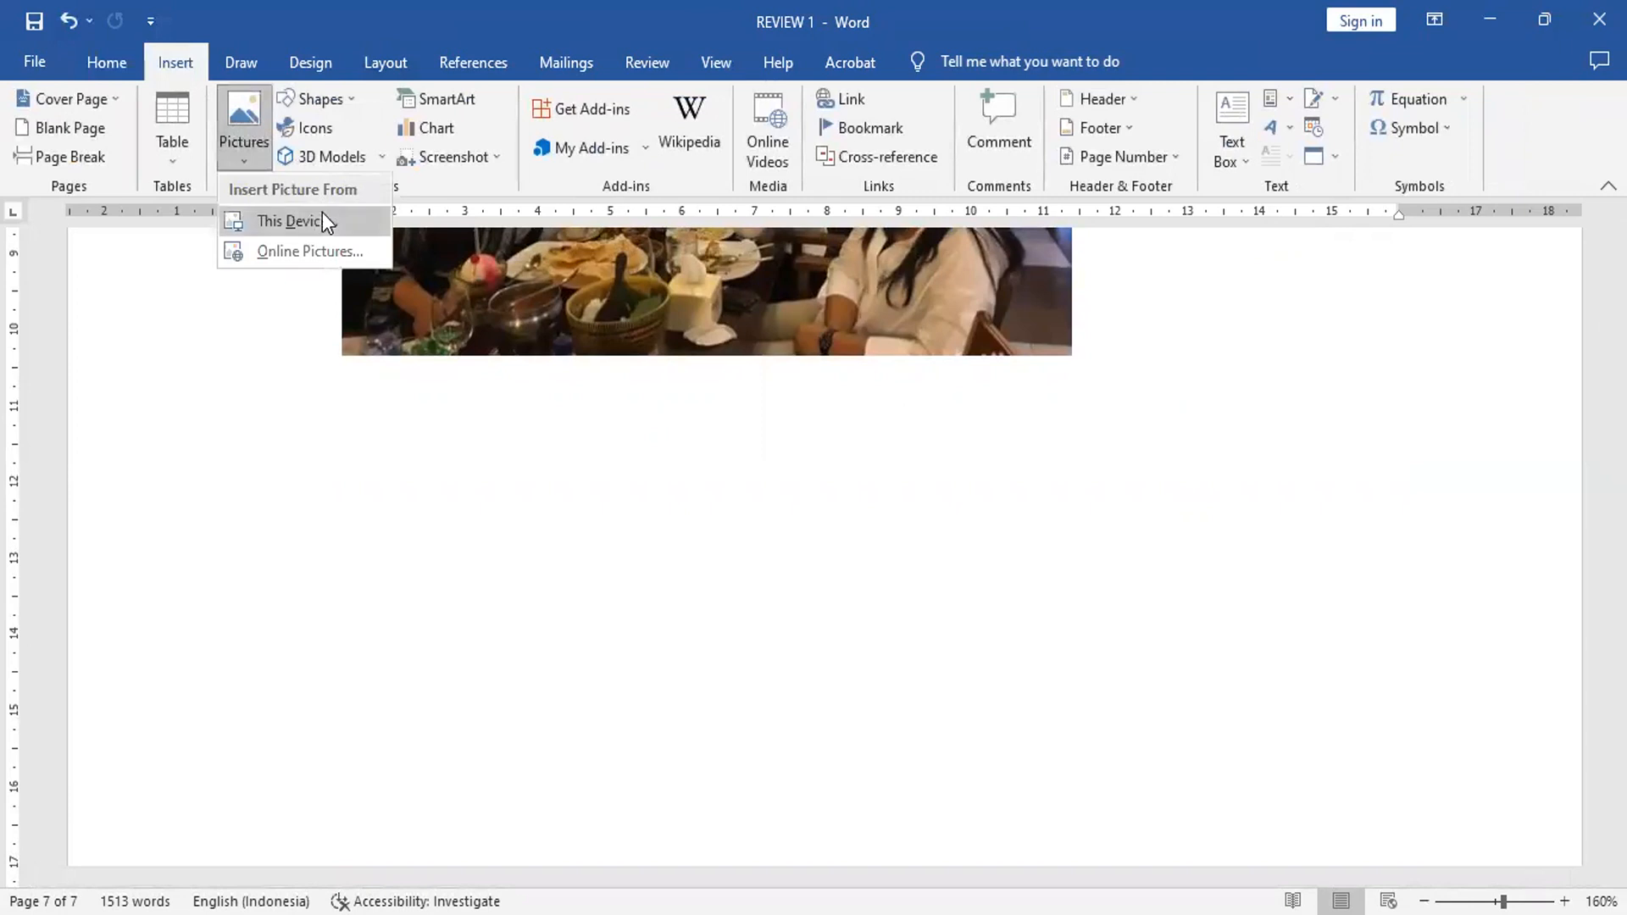
click(292, 253)
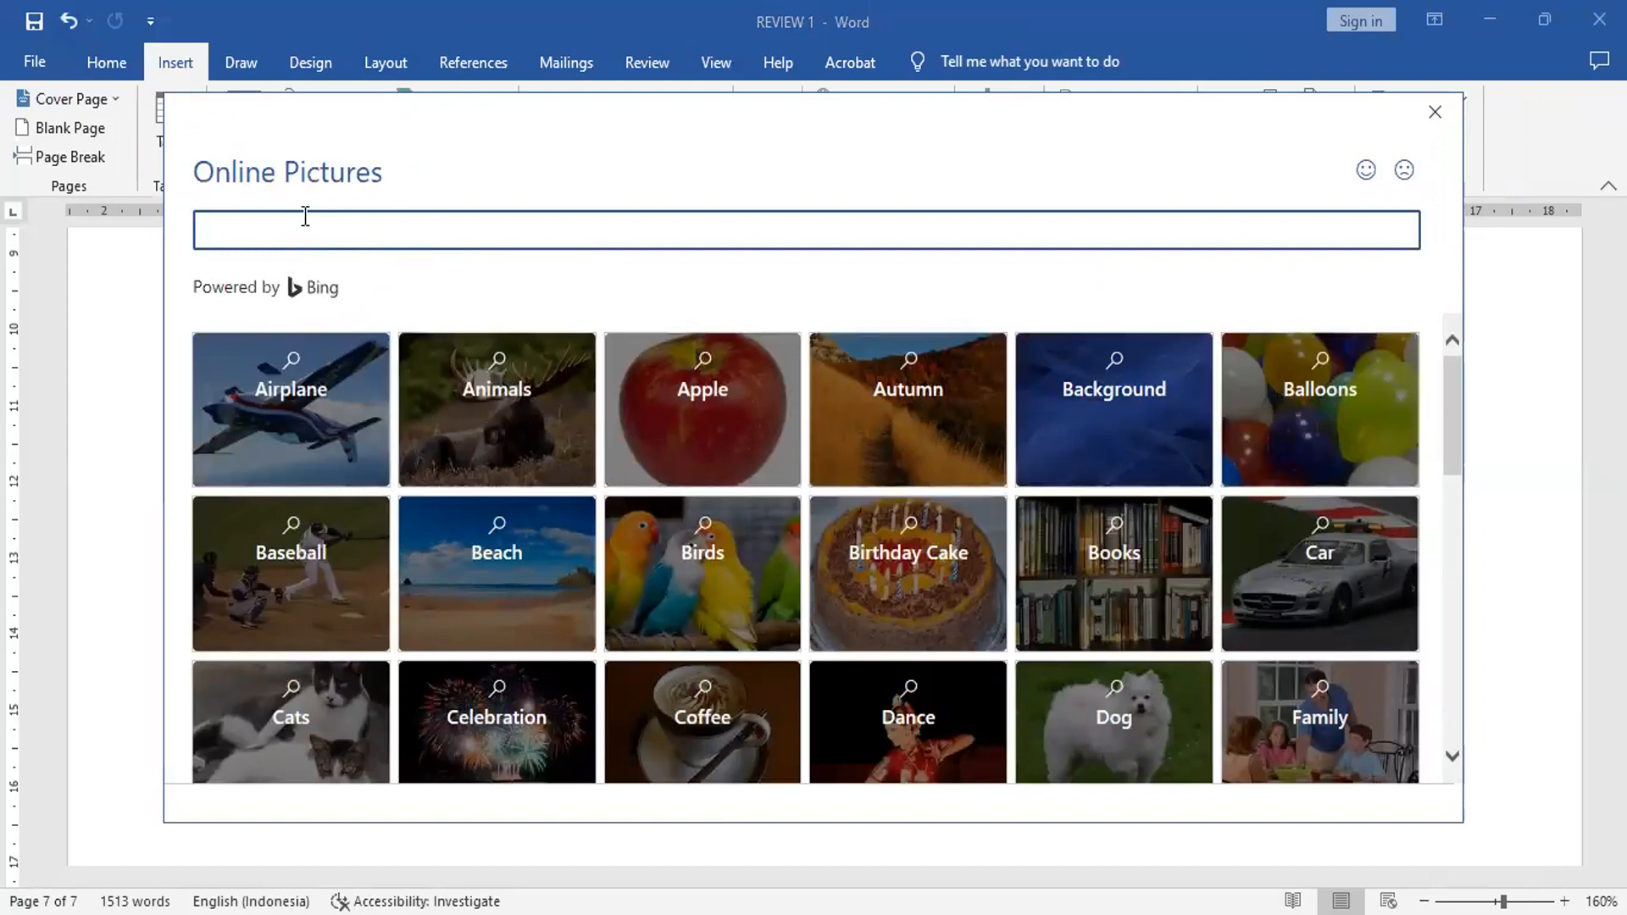
scroll(1120, 469, down, 2)
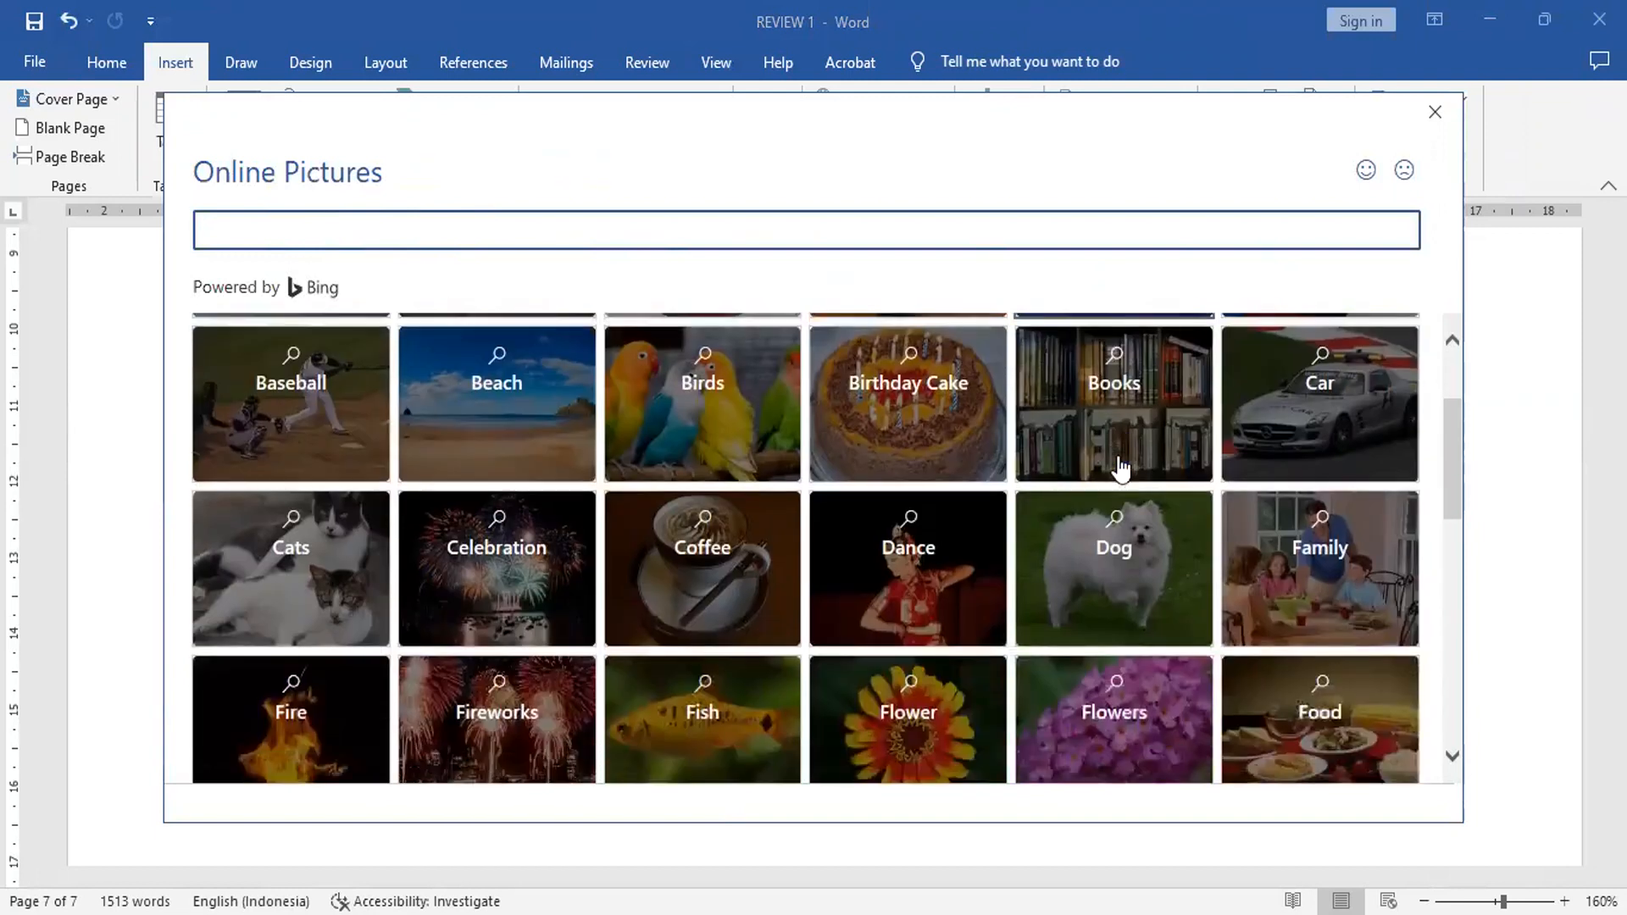
scroll(1120, 468, down, 4)
scroll(1120, 469, down, 2)
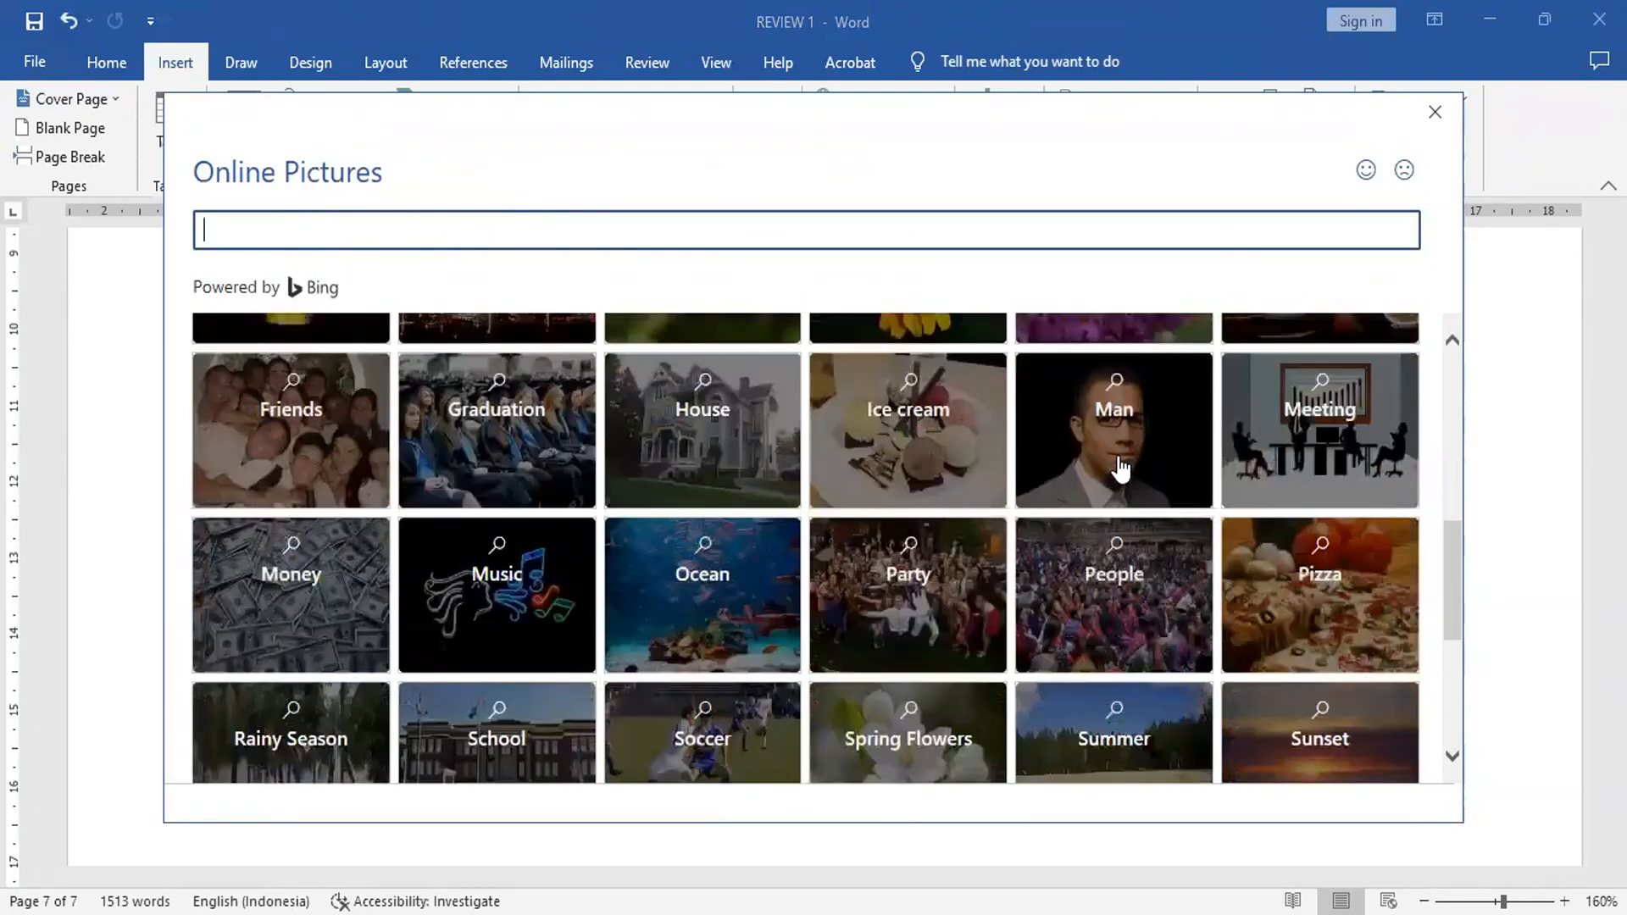
scroll(1120, 469, down, 3)
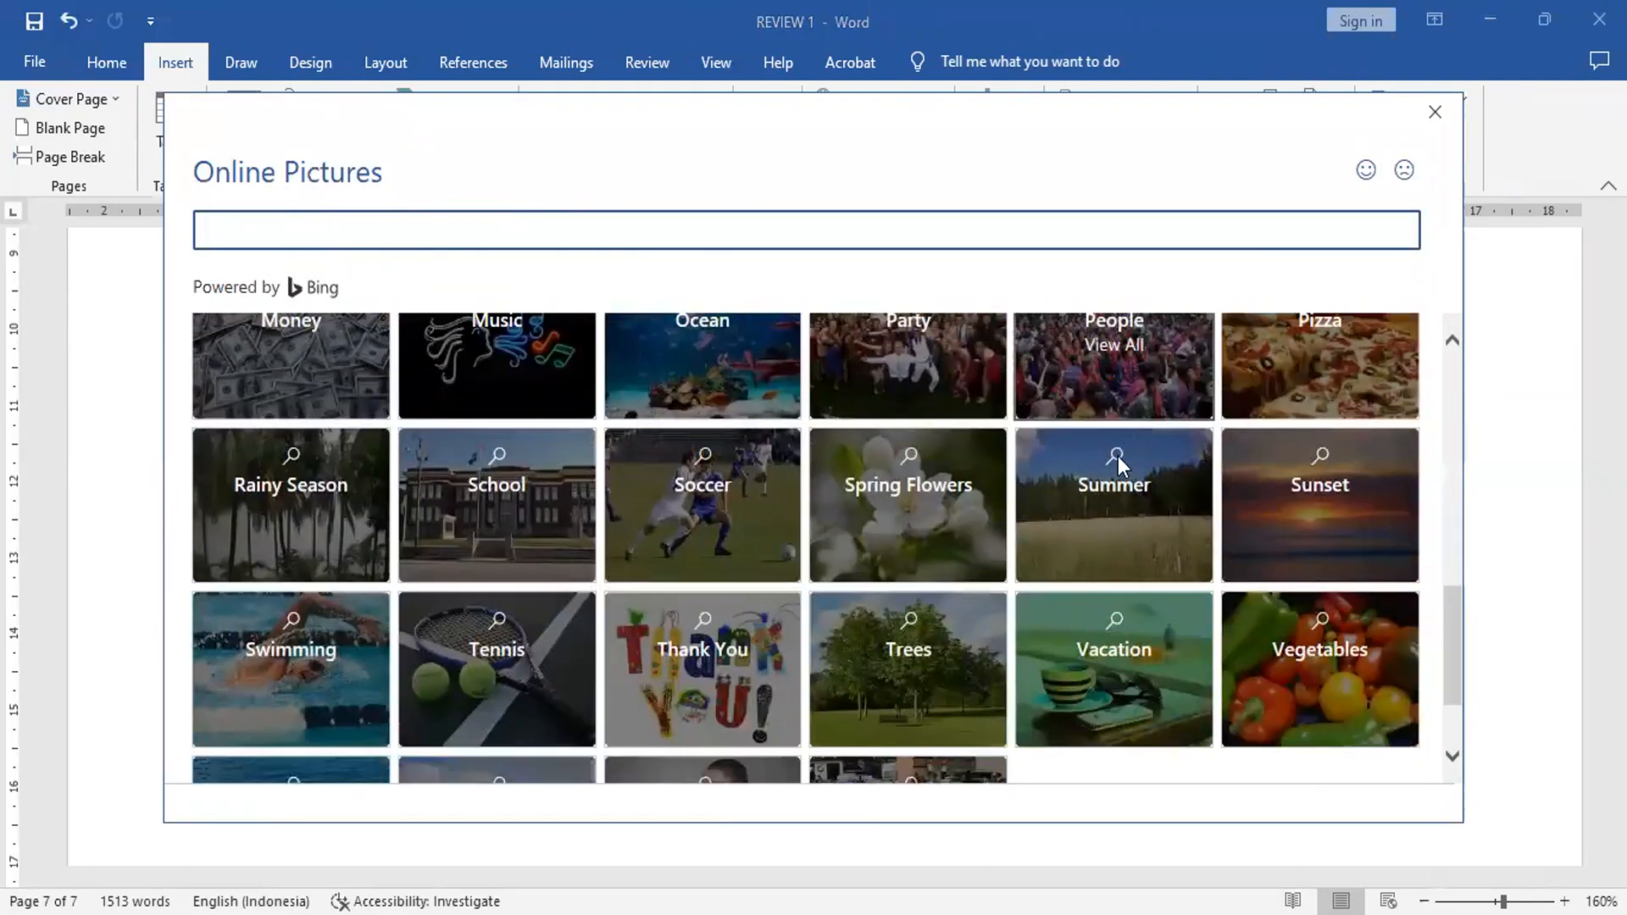
scroll(1116, 457, down, 2)
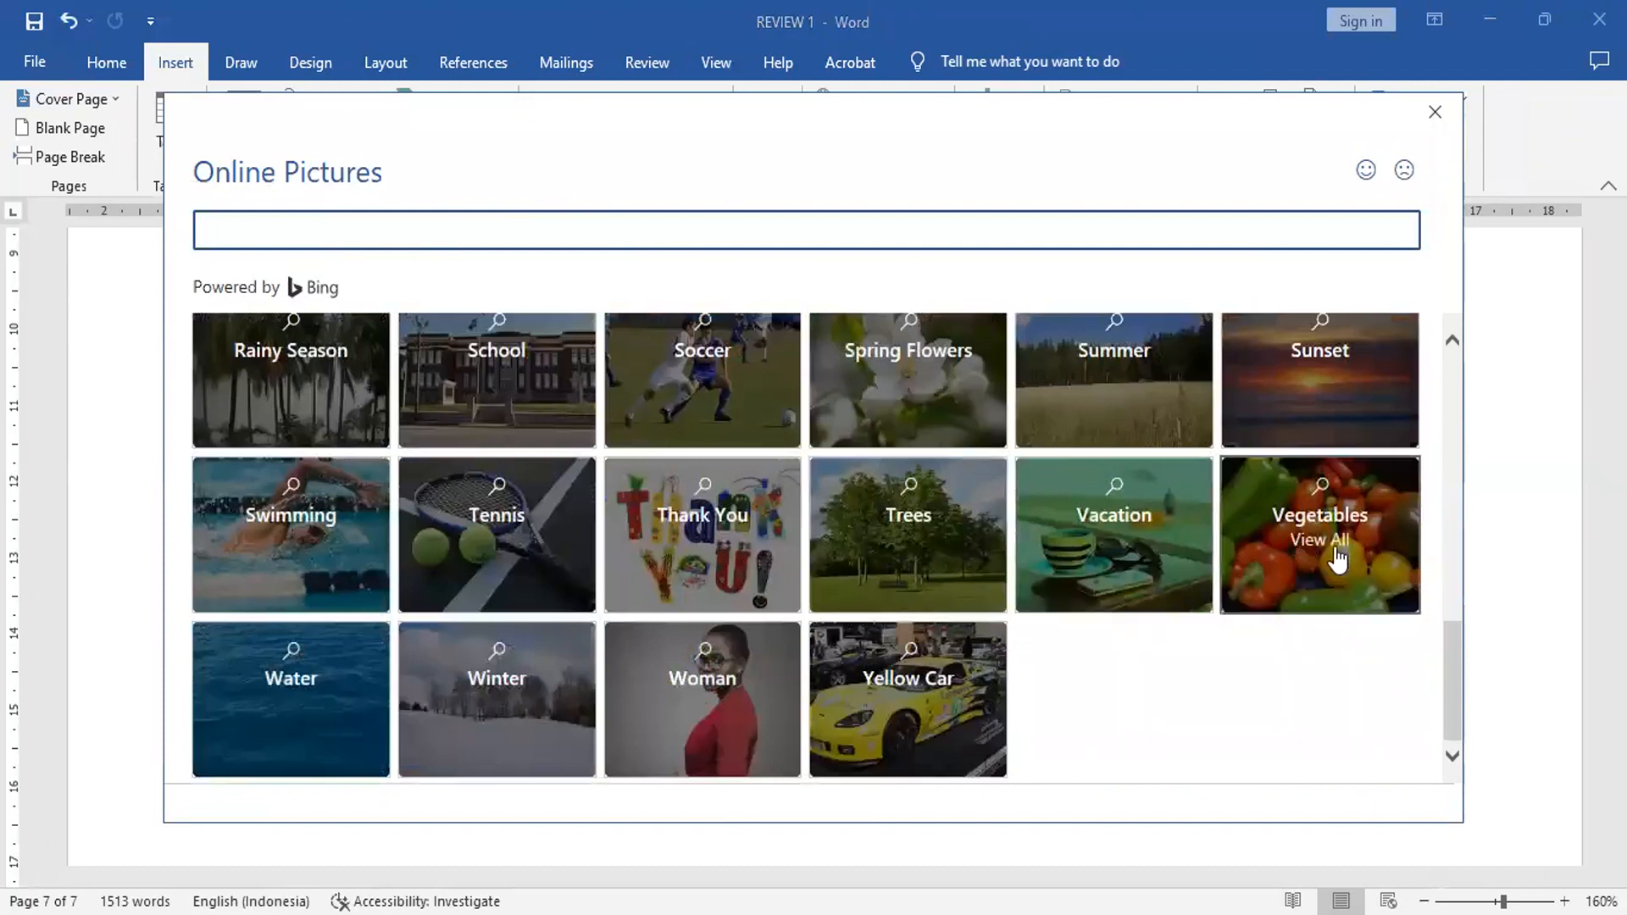
click(1328, 546)
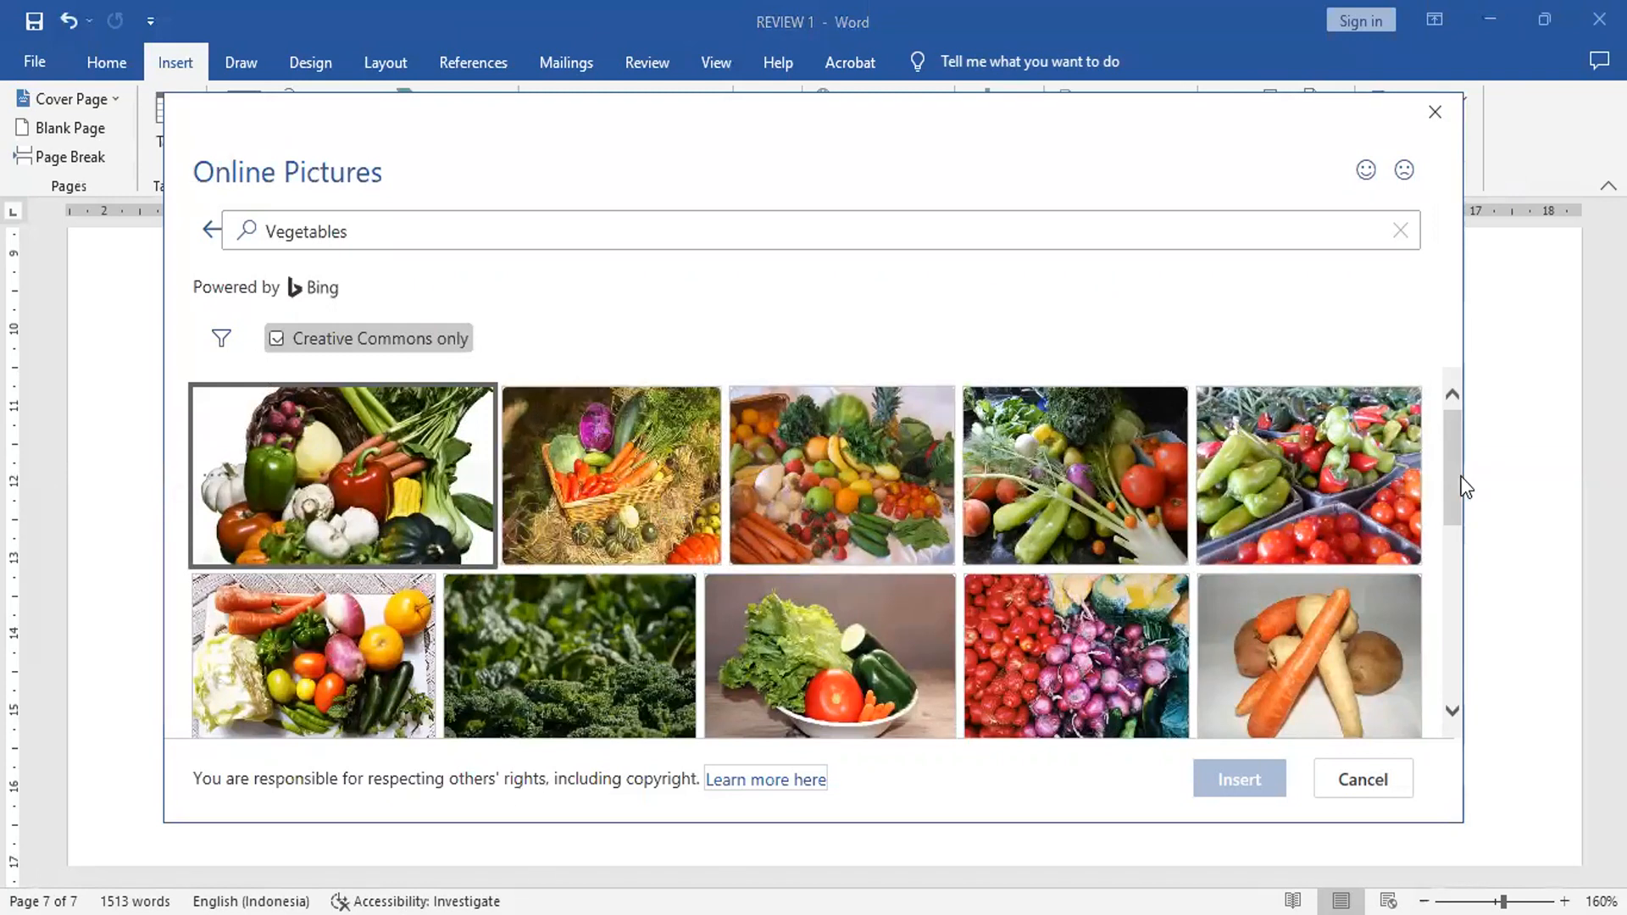
scroll(1463, 485, down, 6)
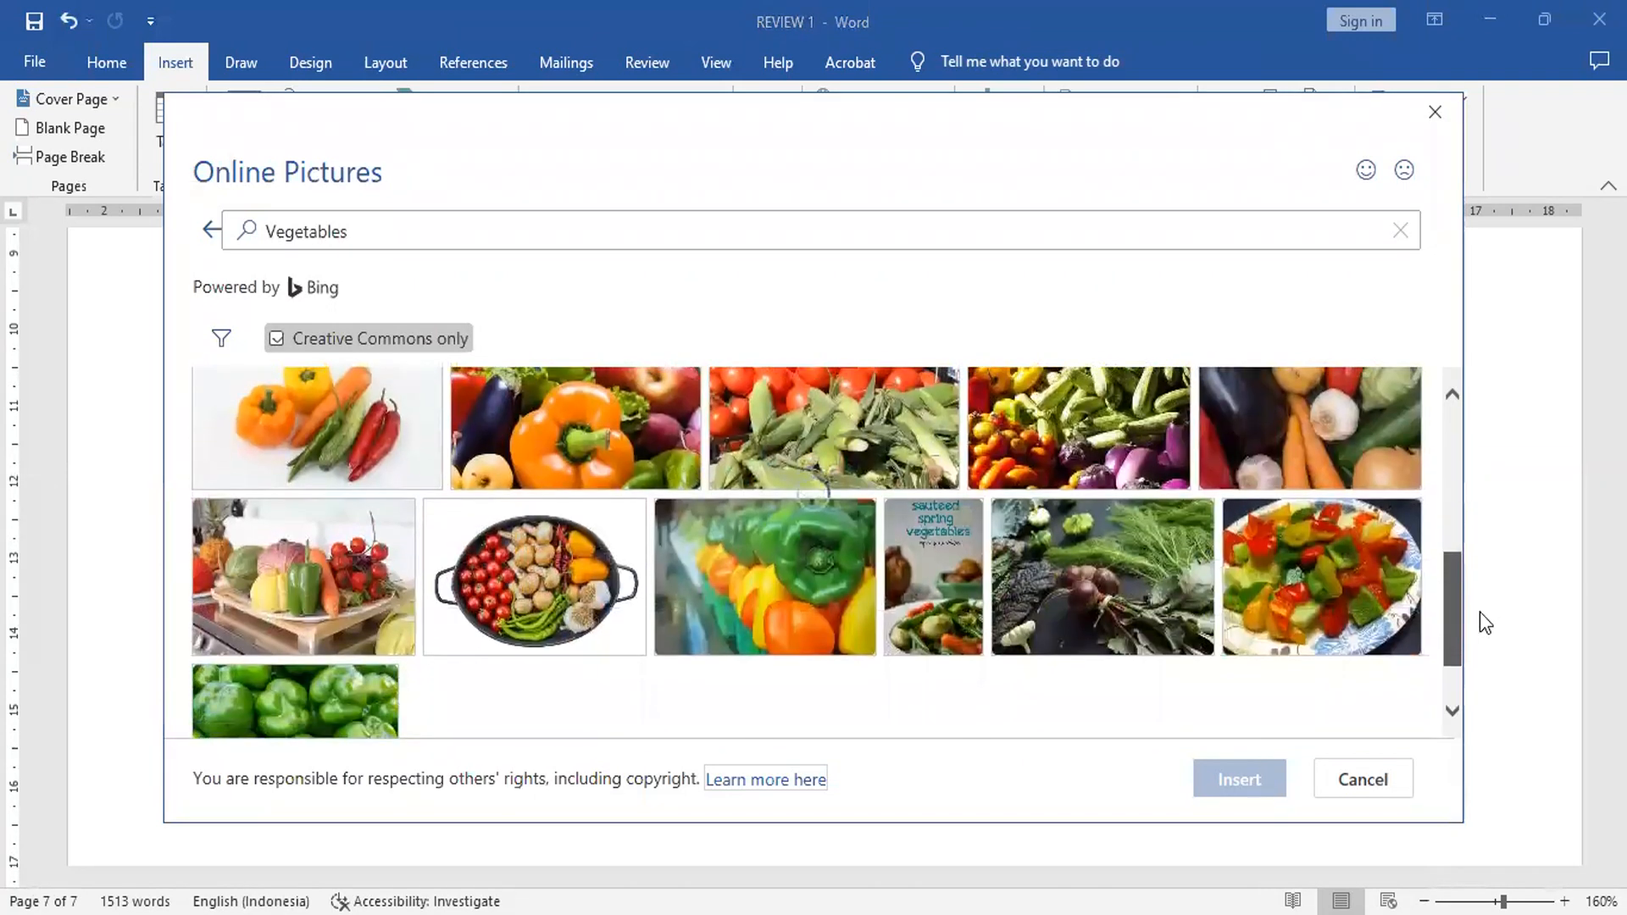
scroll(1479, 611, down, 3)
scroll(1480, 611, down, 5)
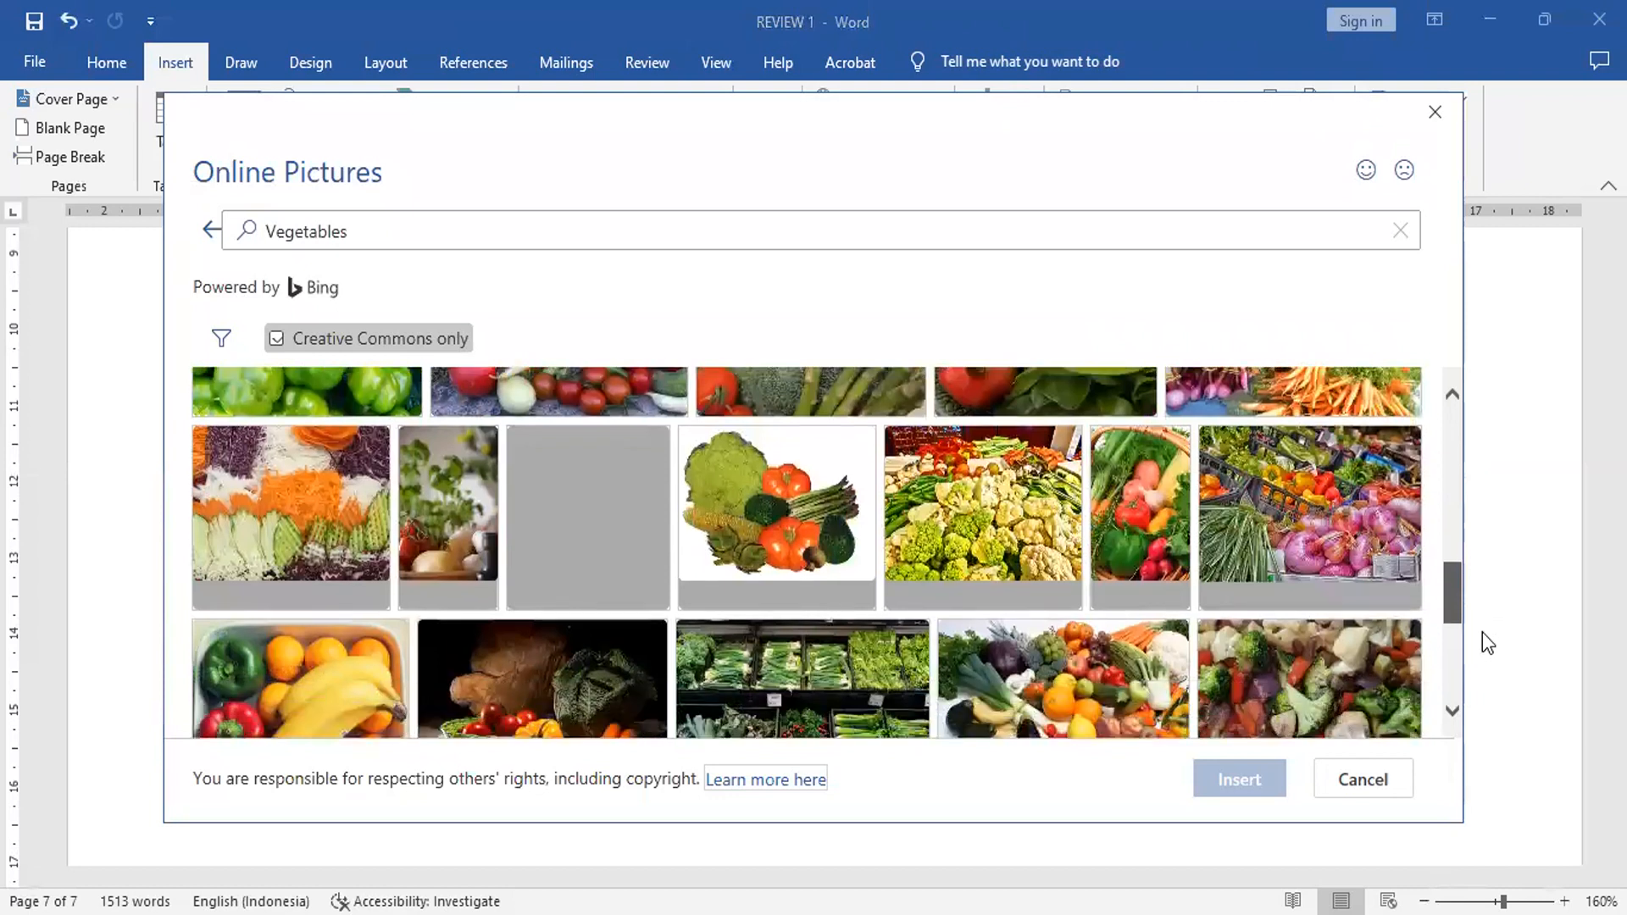
scroll(1488, 690, down, 3)
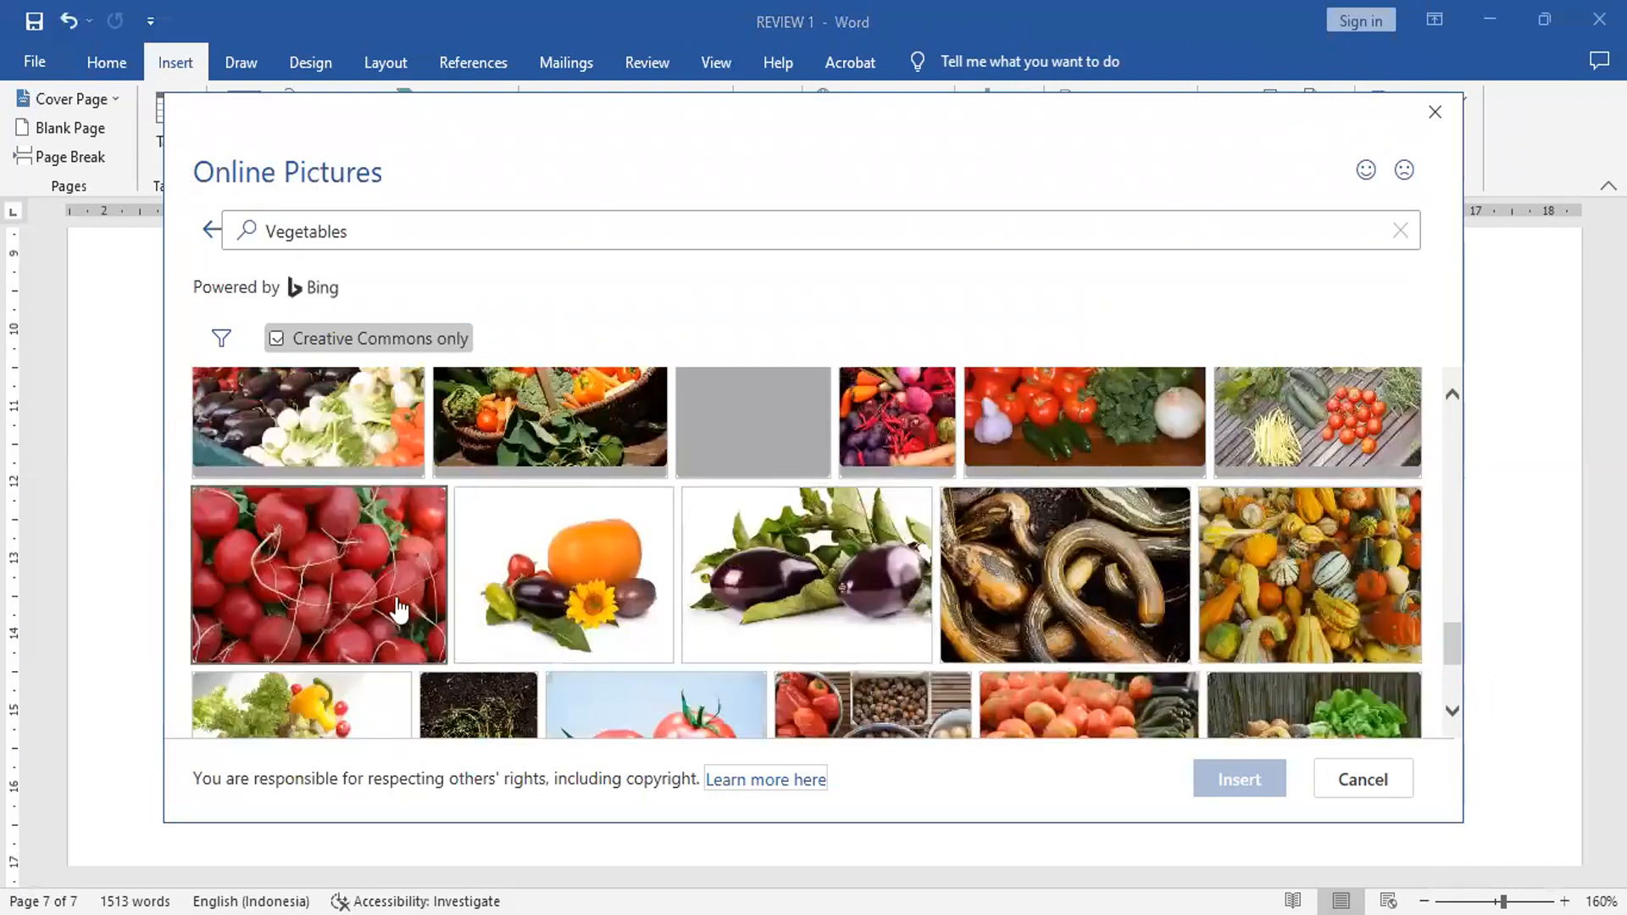
click(536, 445)
click(1250, 788)
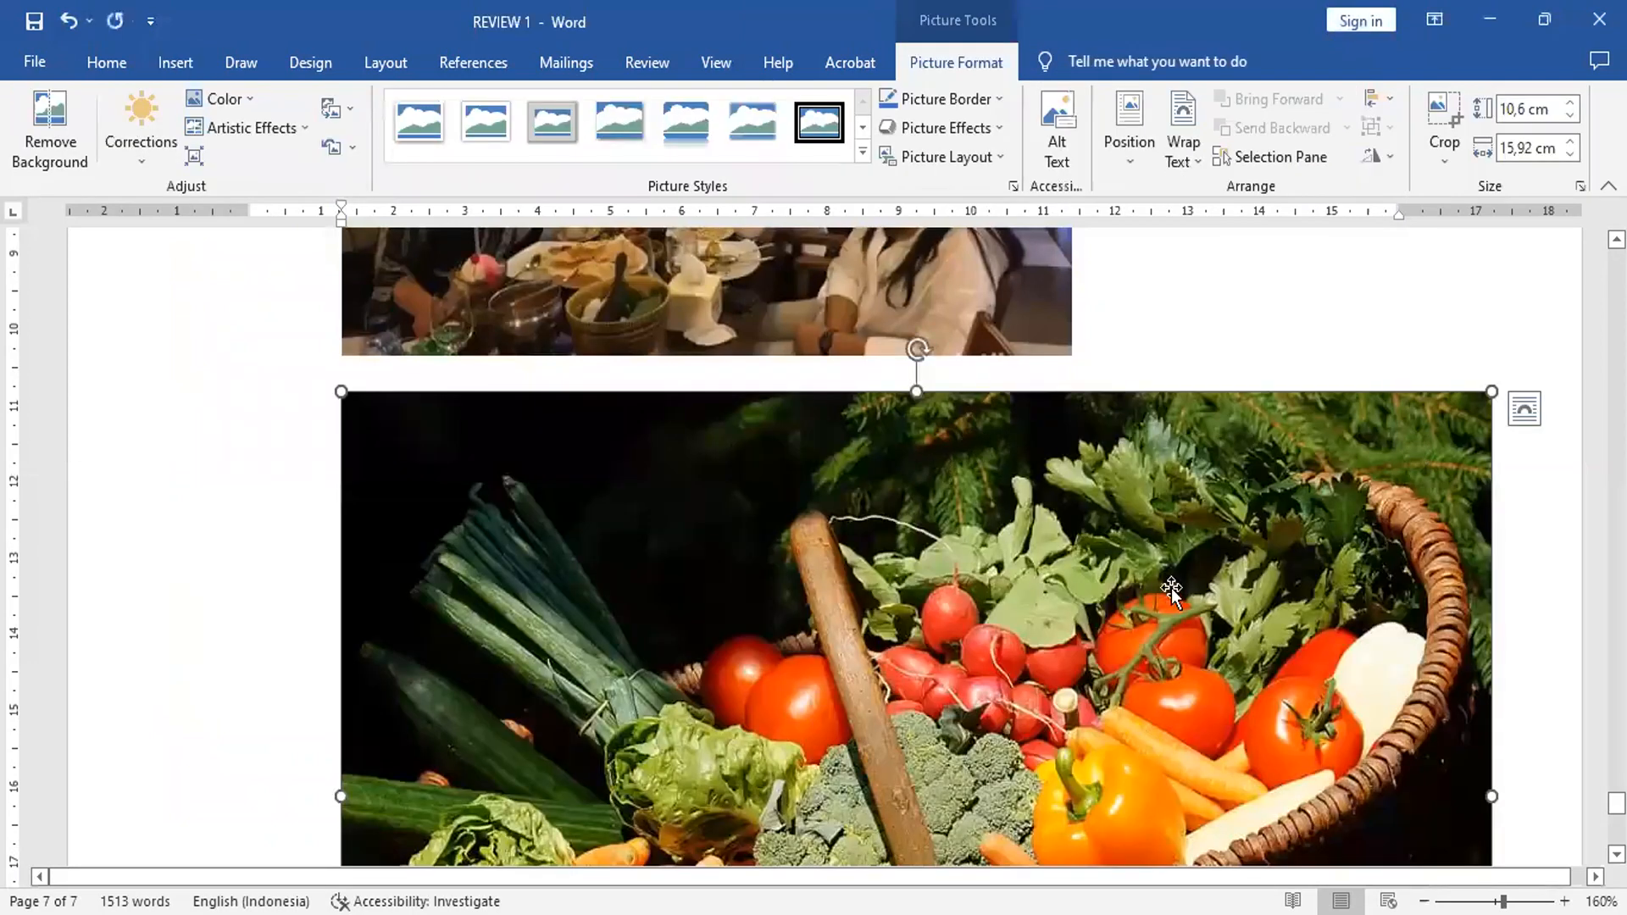
Step: Scroll through the inserted vegetable picture to examine its size and placement
scroll(1104, 595, down, 3)
scroll(1104, 596, down, 3)
scroll(1085, 593, up, 4)
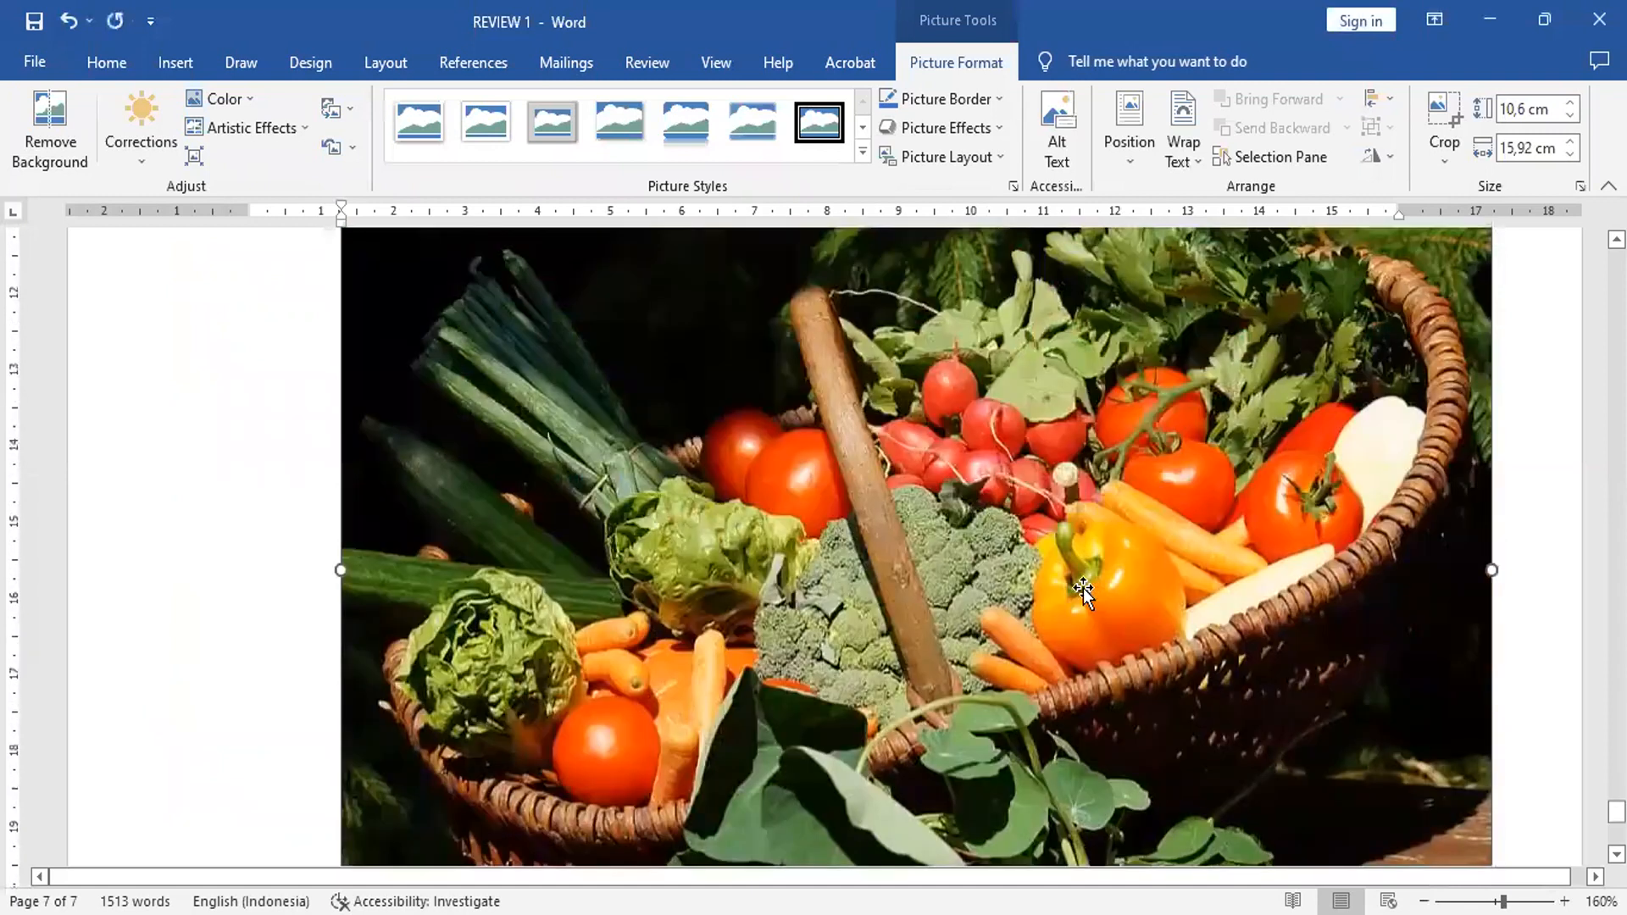
scroll(1083, 591, up, 1)
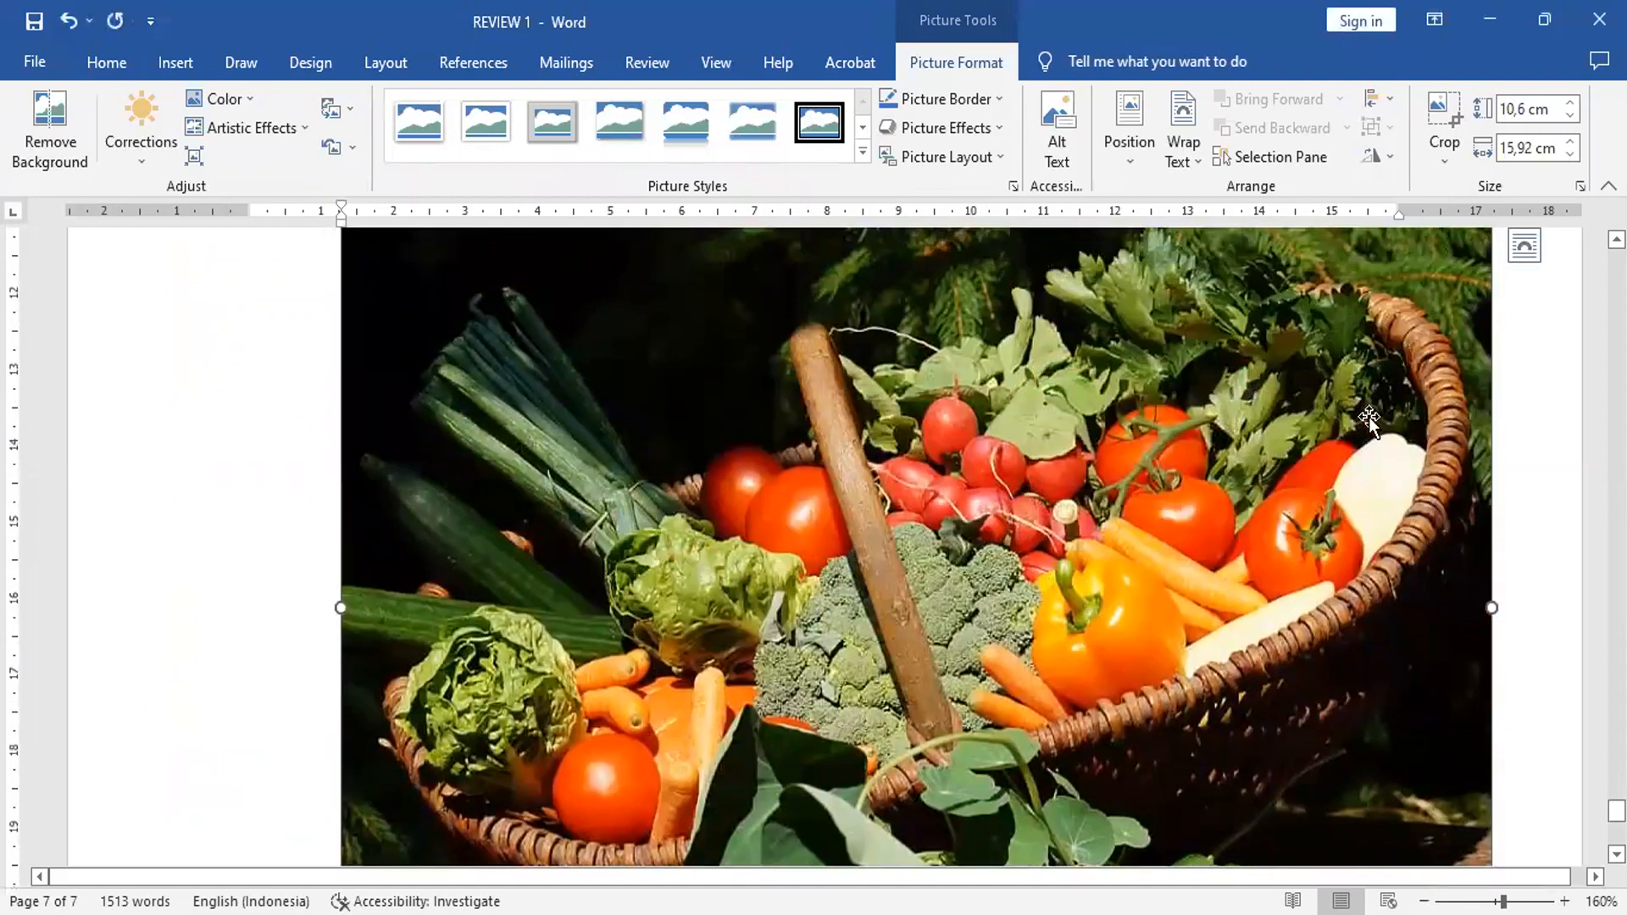
scroll(974, 504, up, 2)
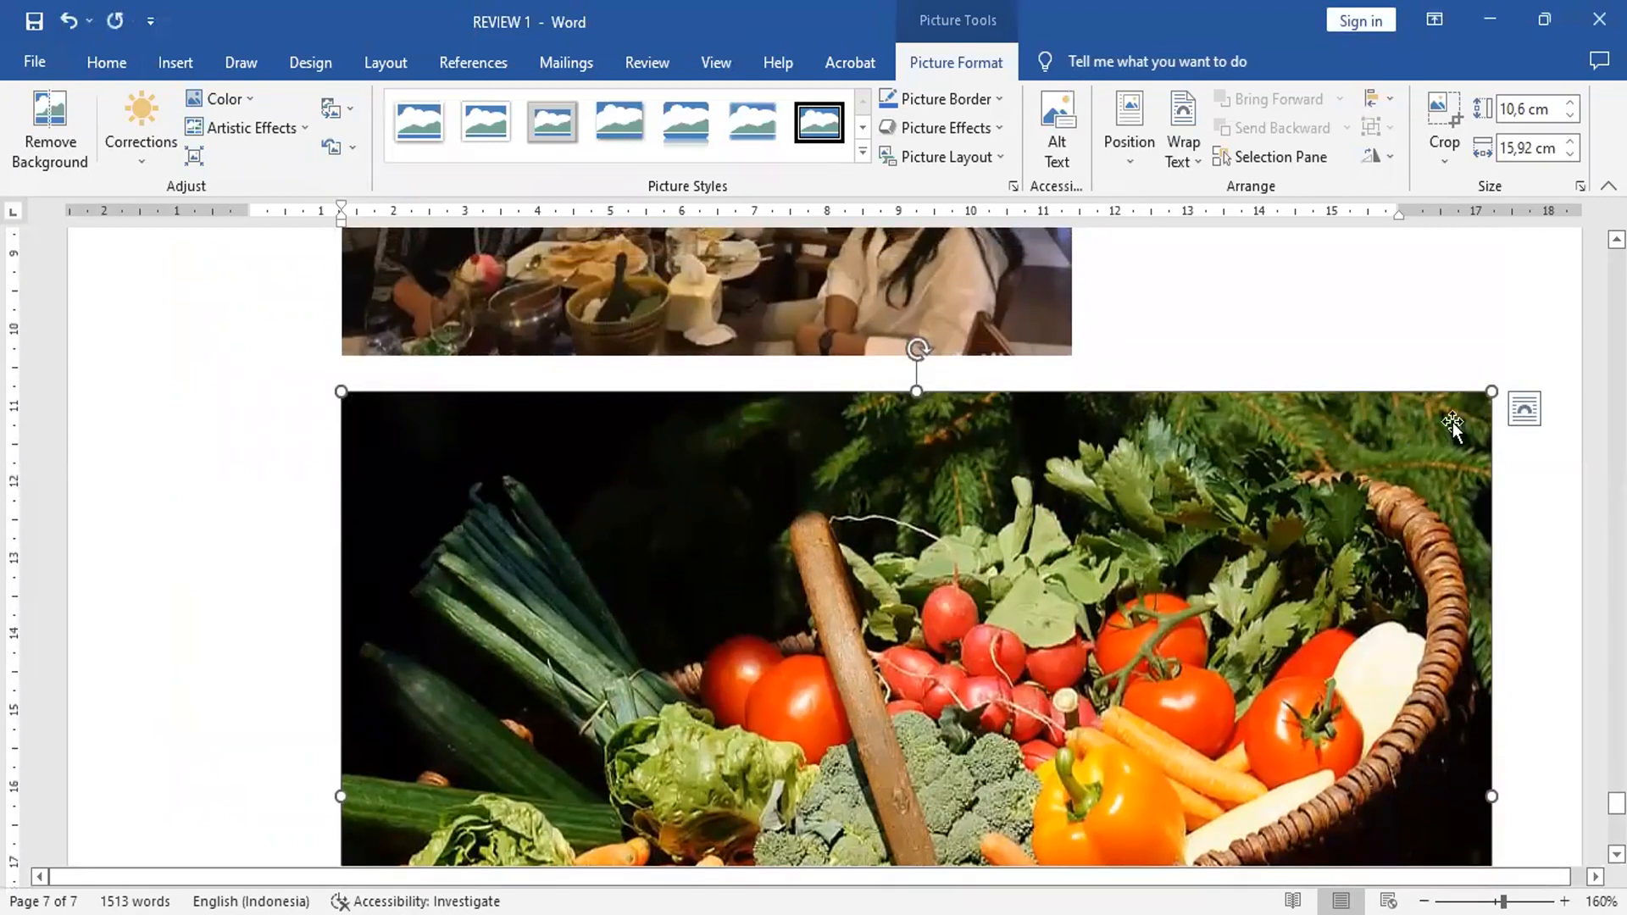
scroll(1343, 532, down, 2)
scroll(1340, 532, down, 3)
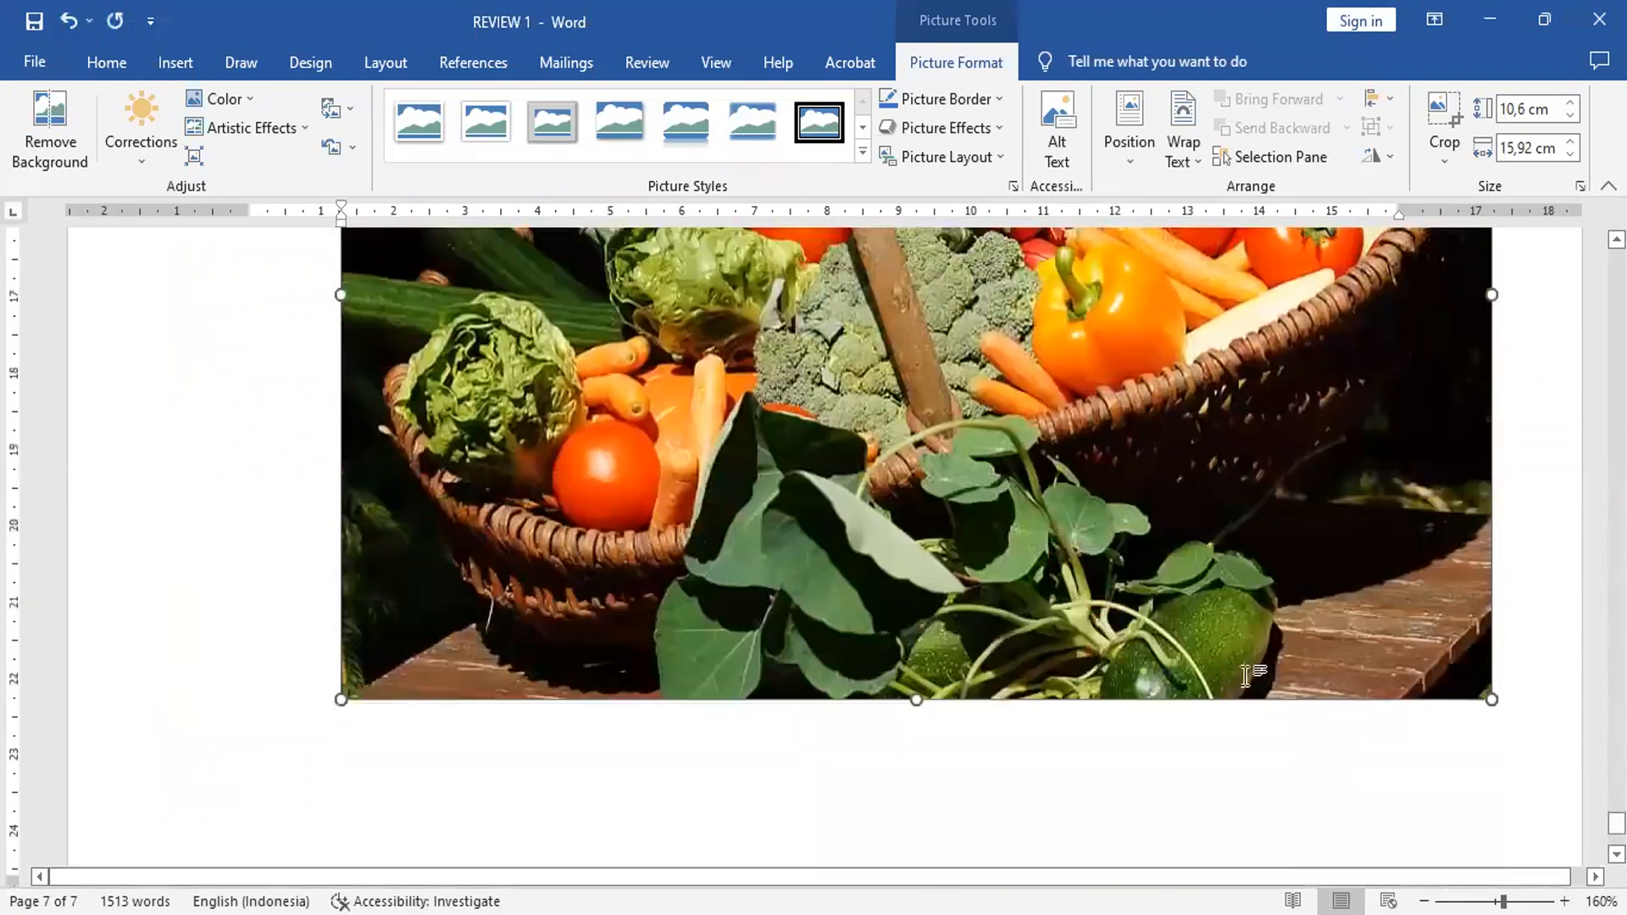
Step: Try to squeeze the vegetable picture narrower, then undo the resize
scroll(1102, 461, up, 3)
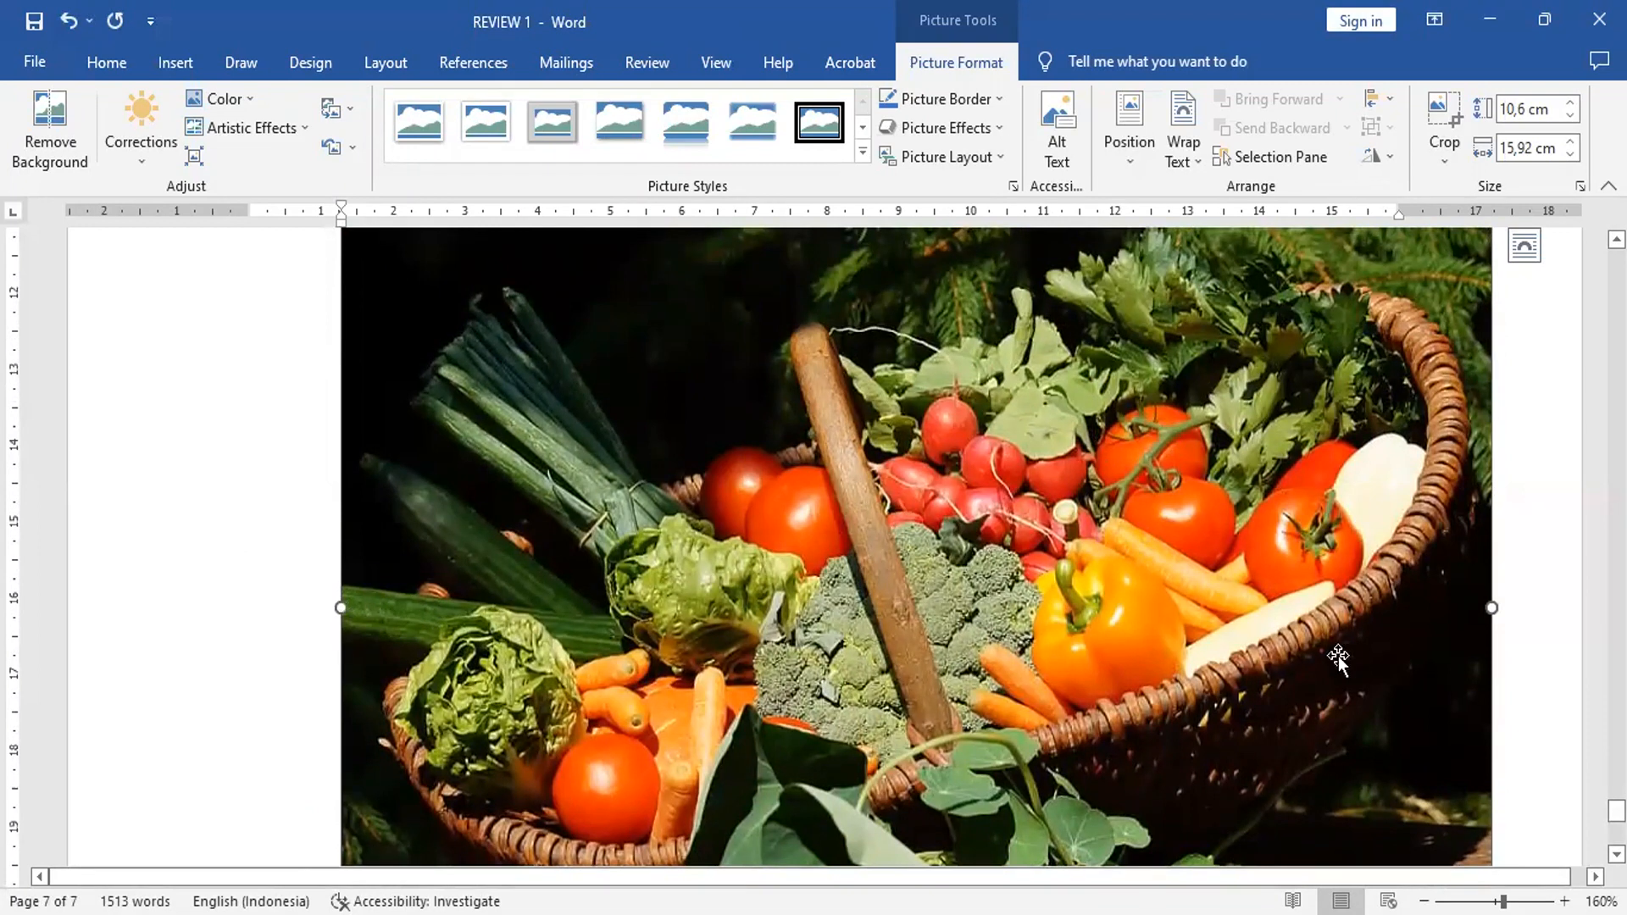
drag(1495, 608, 513, 674)
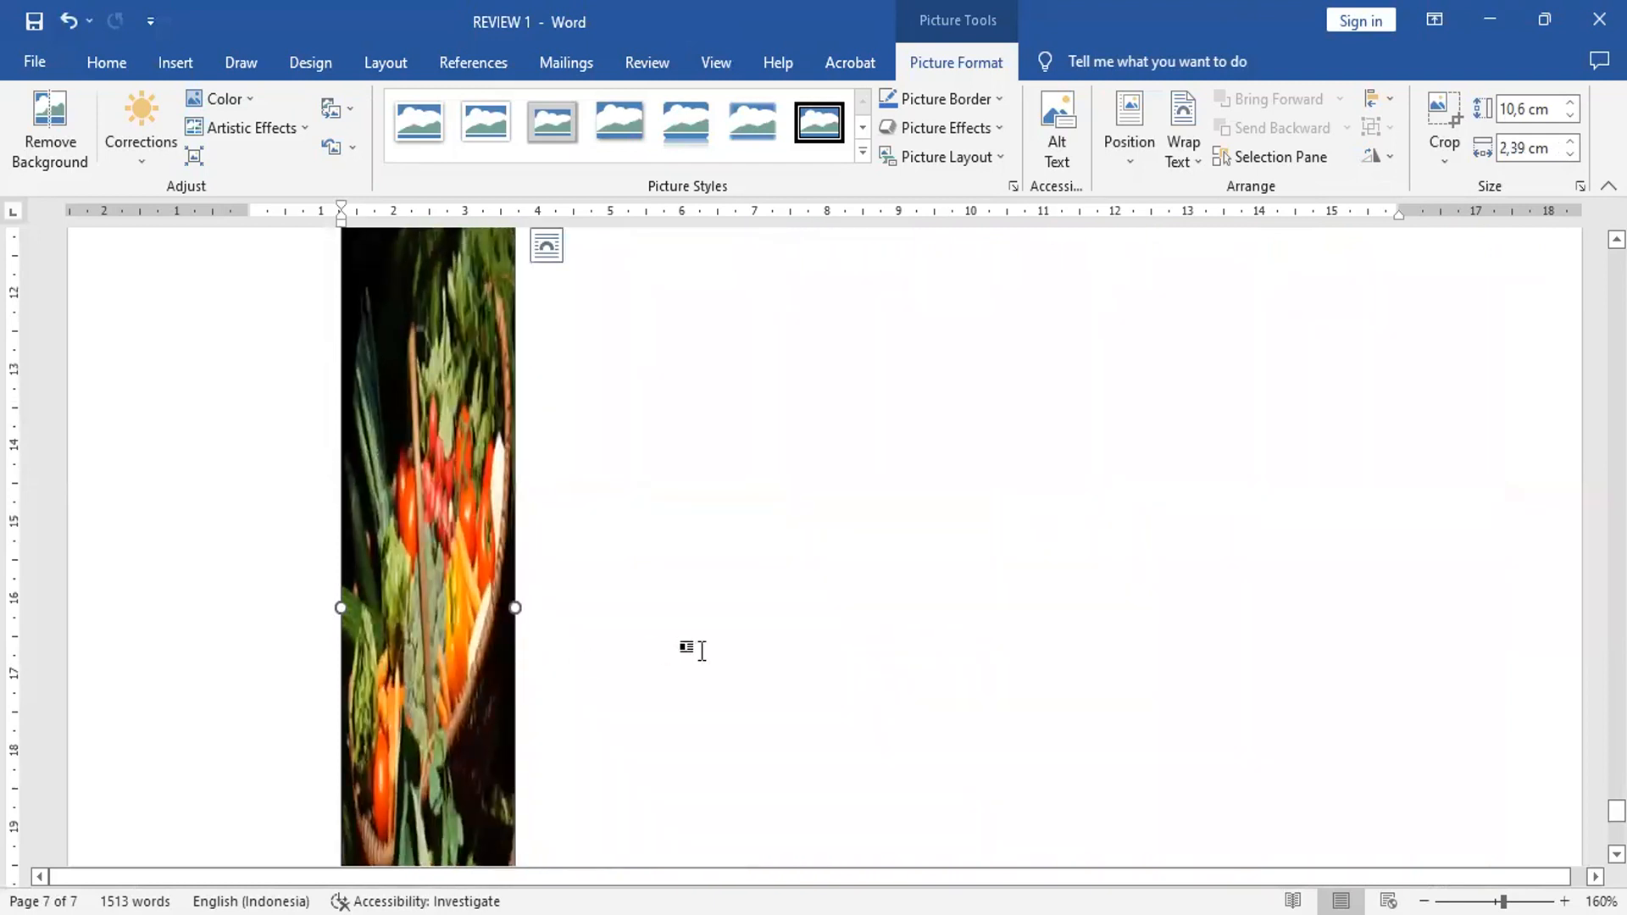
click(66, 22)
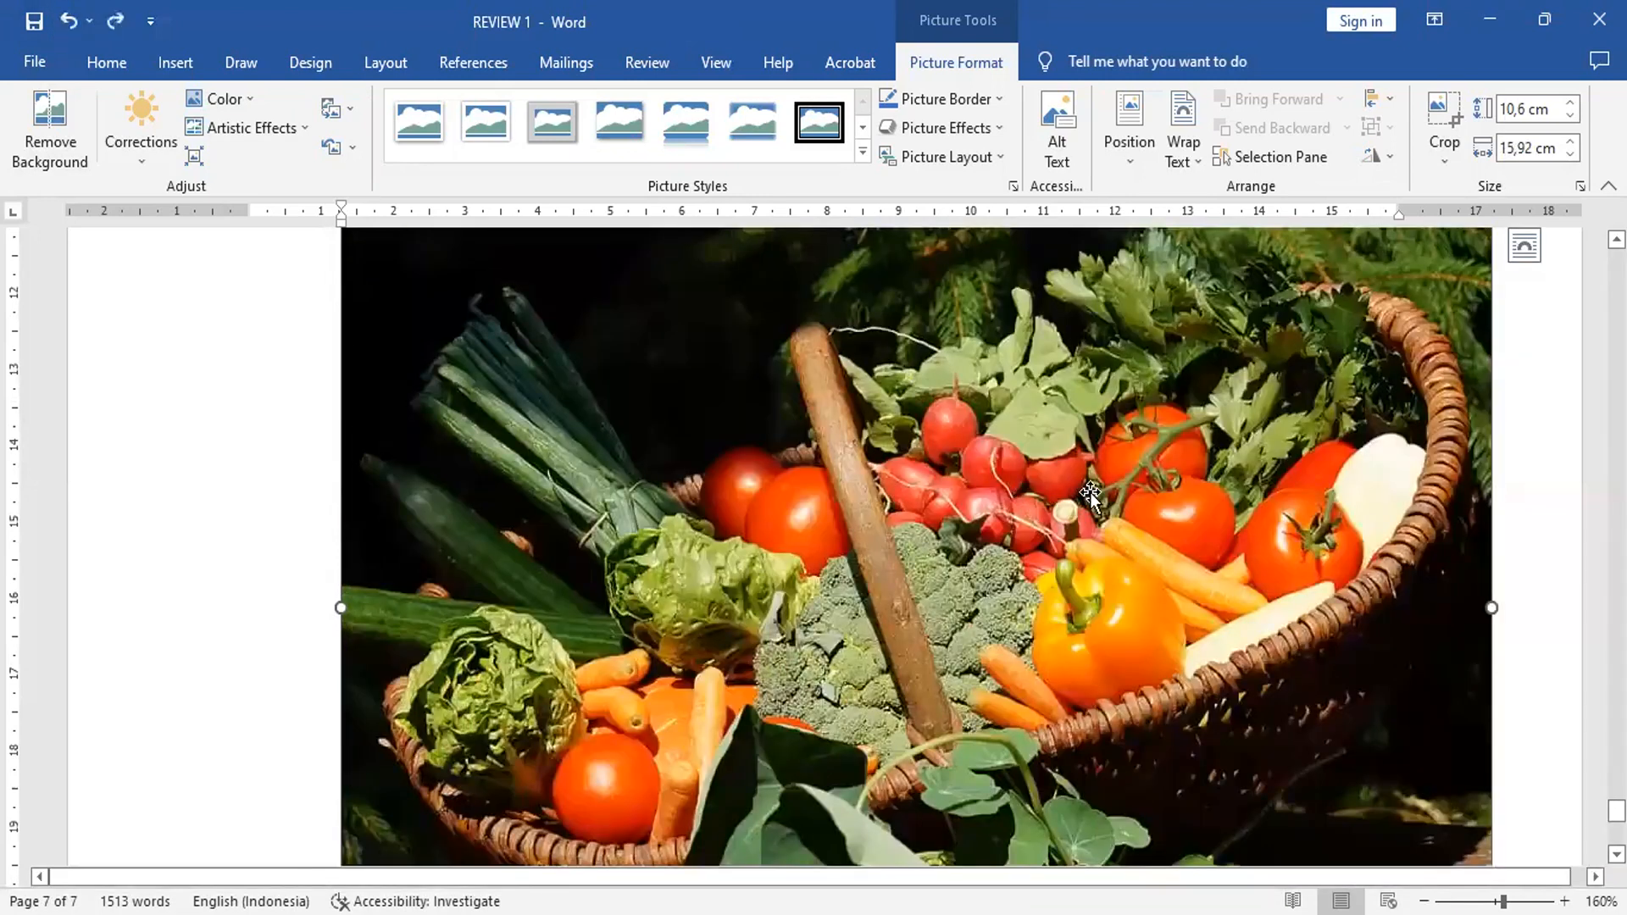
Step: Highlight the first part of list item 4, up to "posisi objek", in Dark Blue
scroll(1090, 495, up, 10)
click(1180, 572)
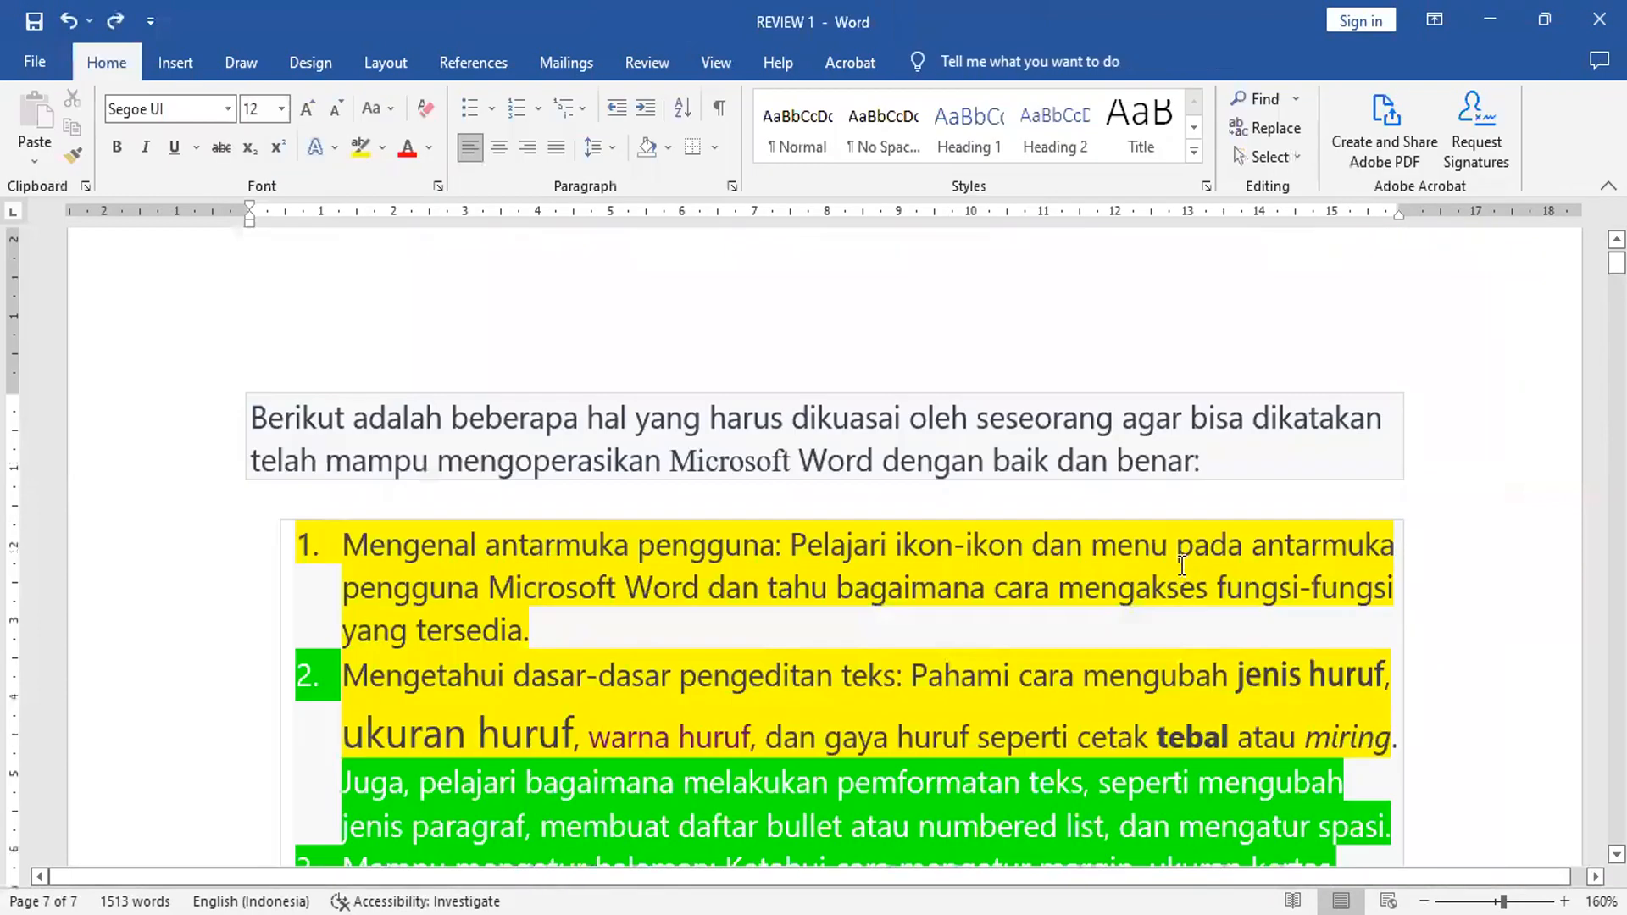
scroll(1182, 566, down, 10)
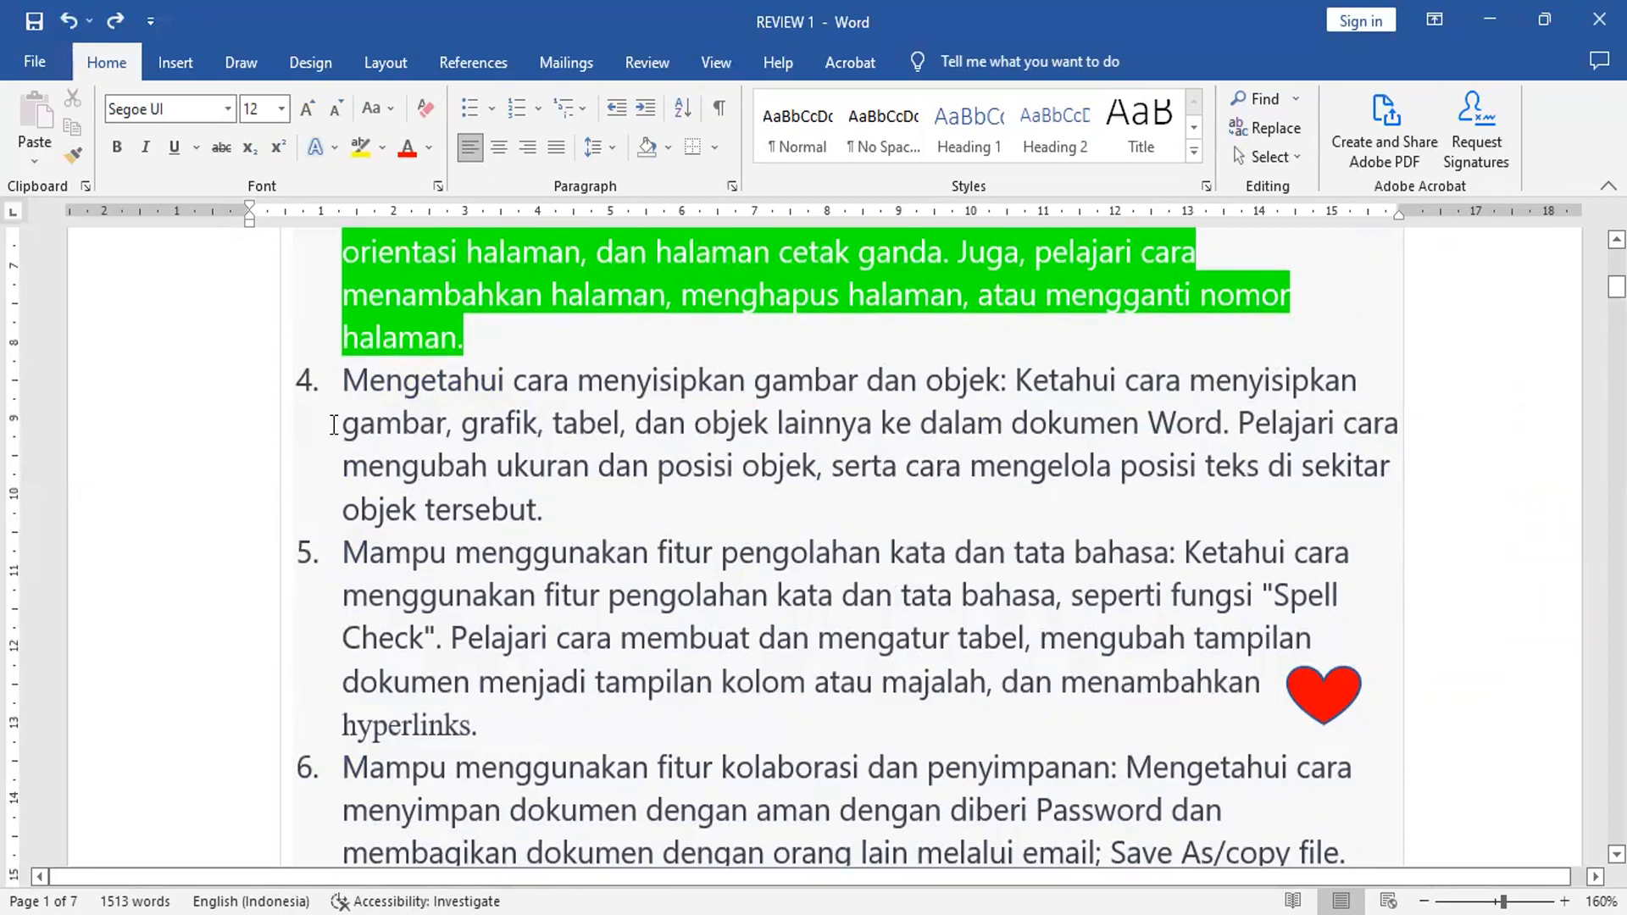
drag(345, 384, 785, 465)
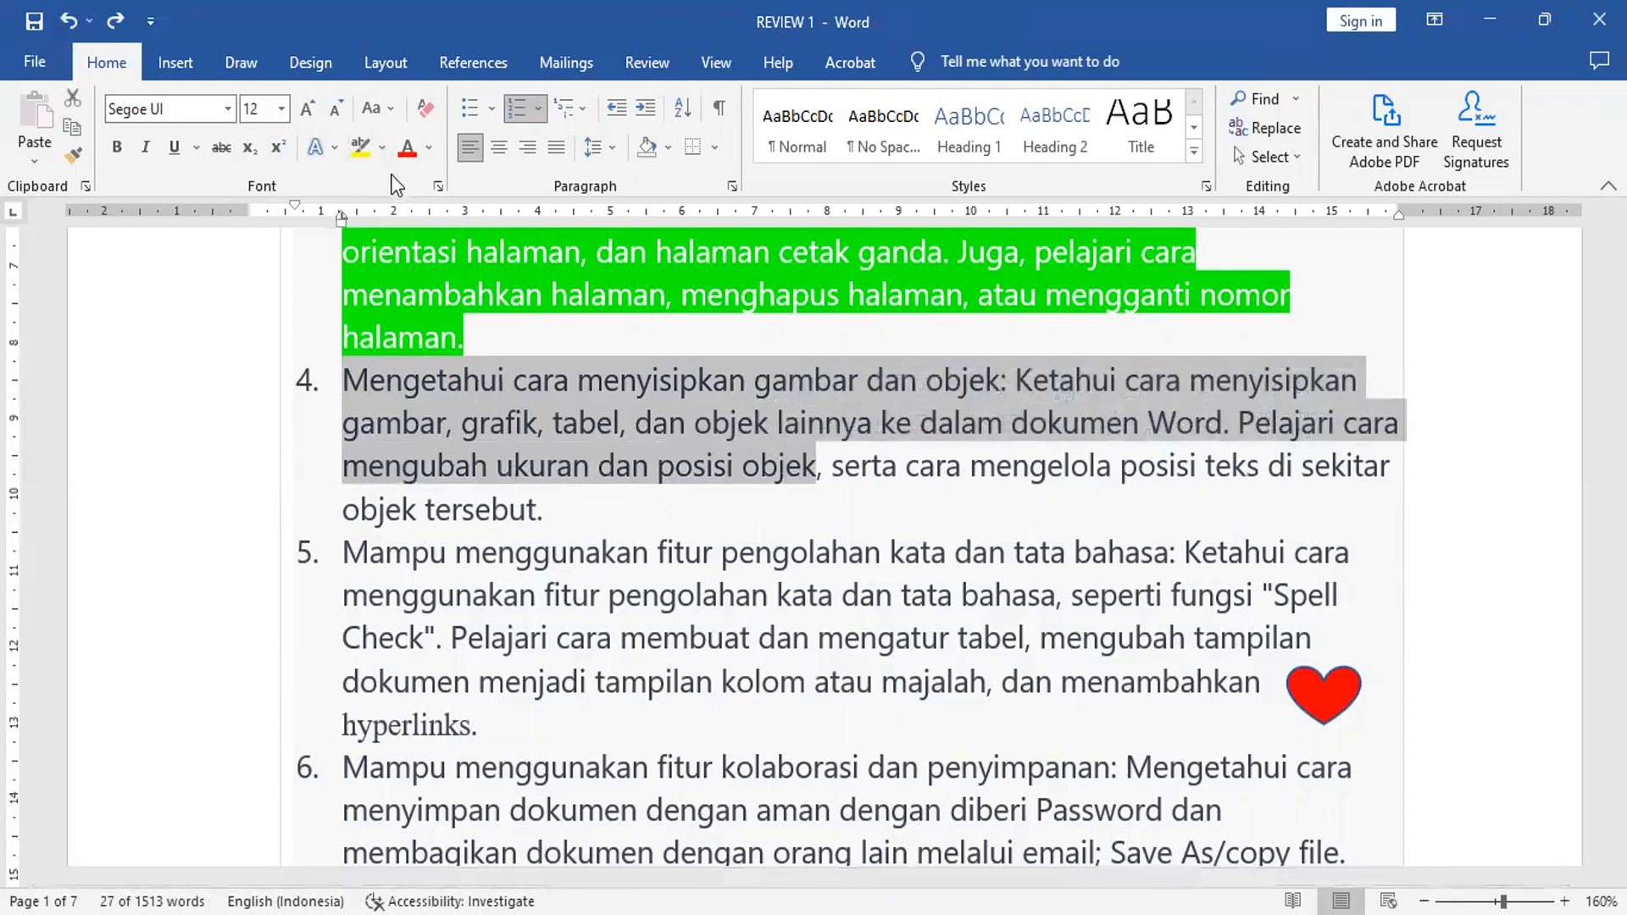
click(381, 149)
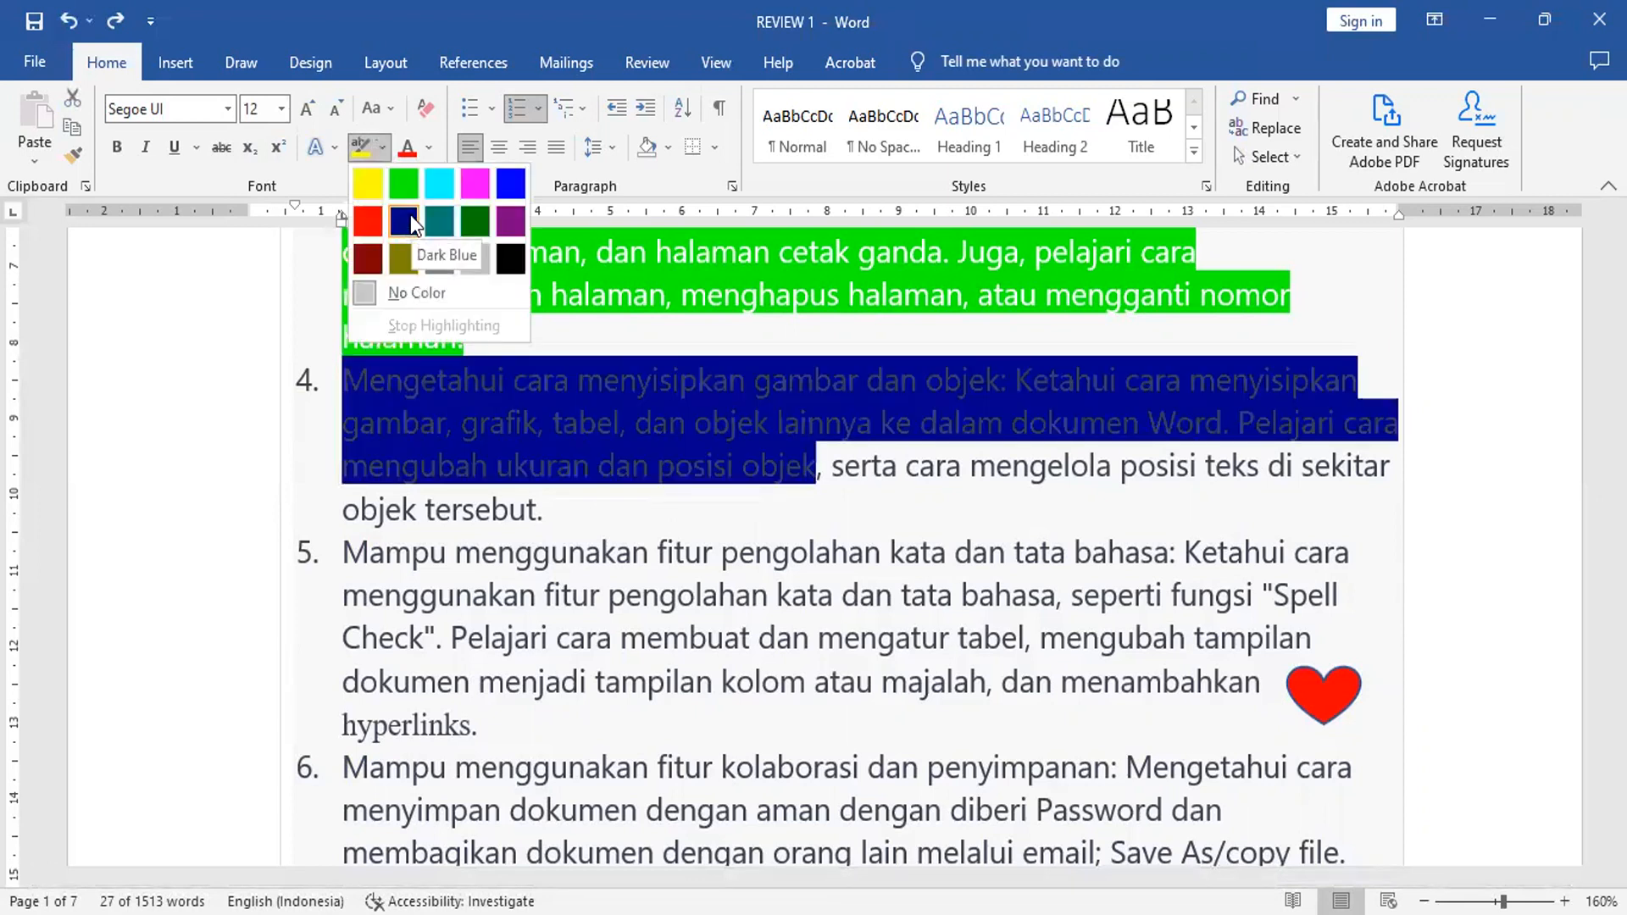
click(410, 217)
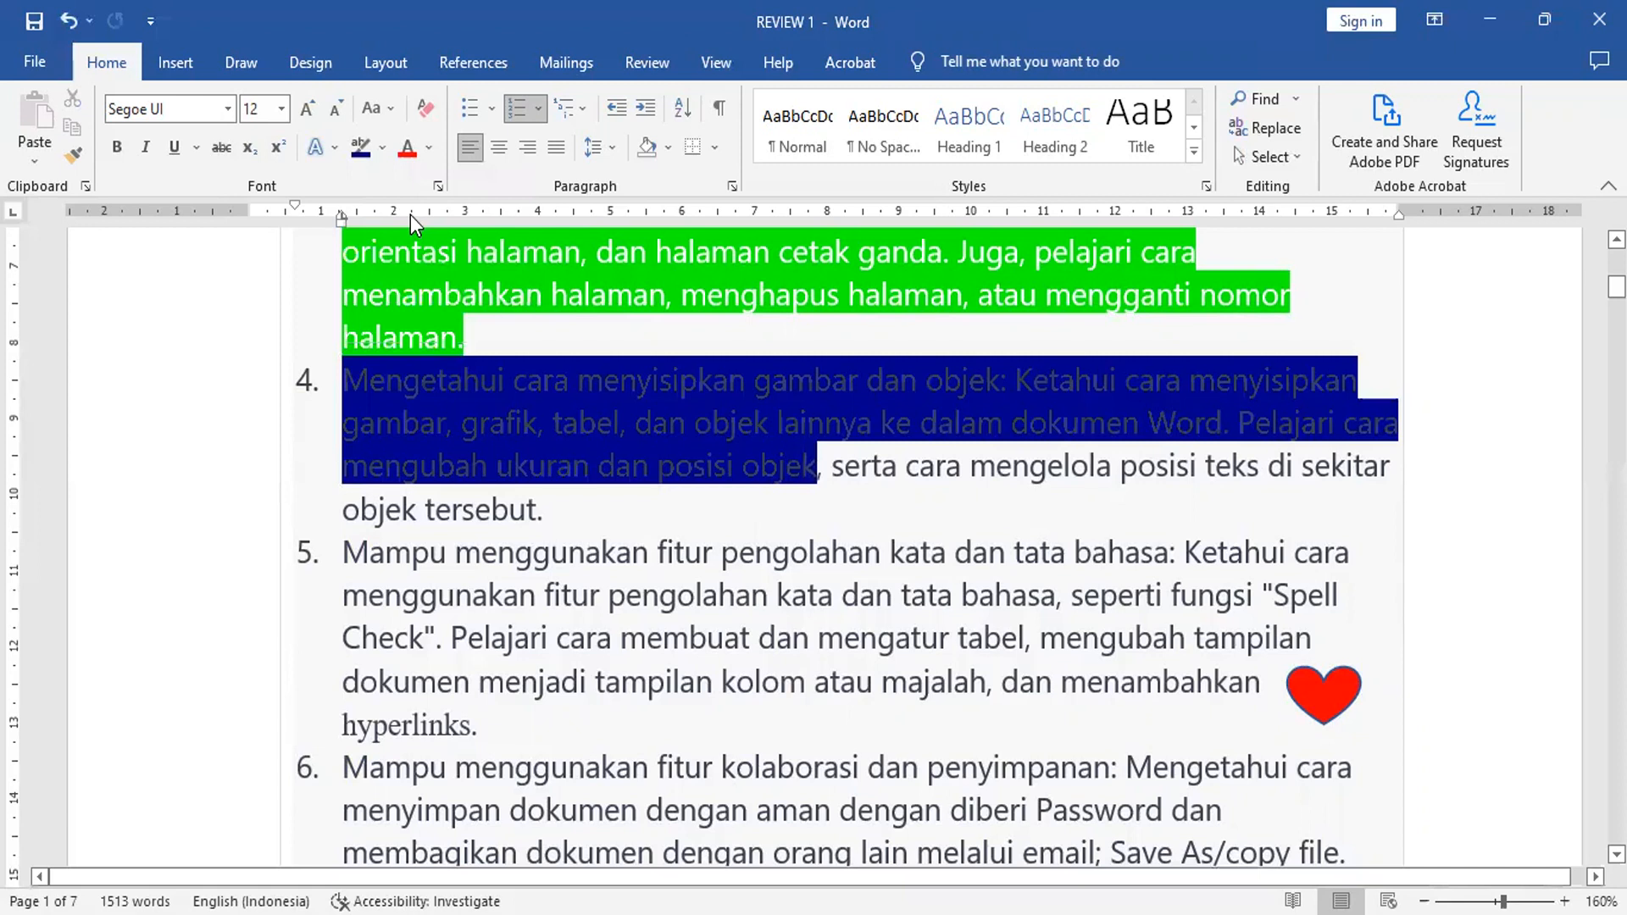
click(431, 150)
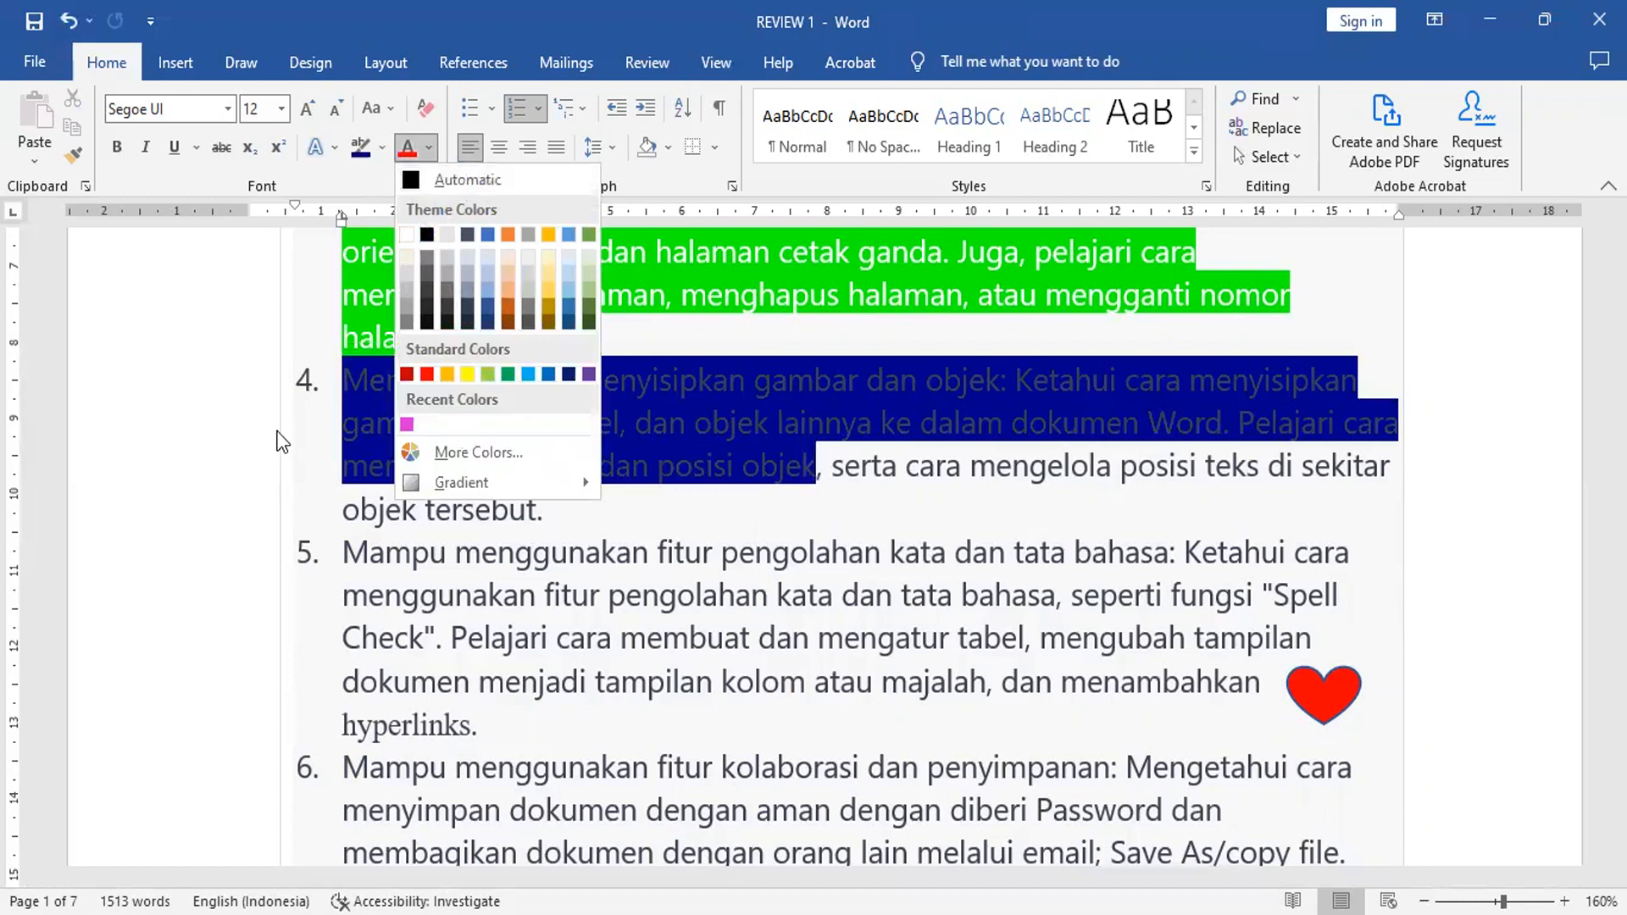
click(151, 438)
click(150, 439)
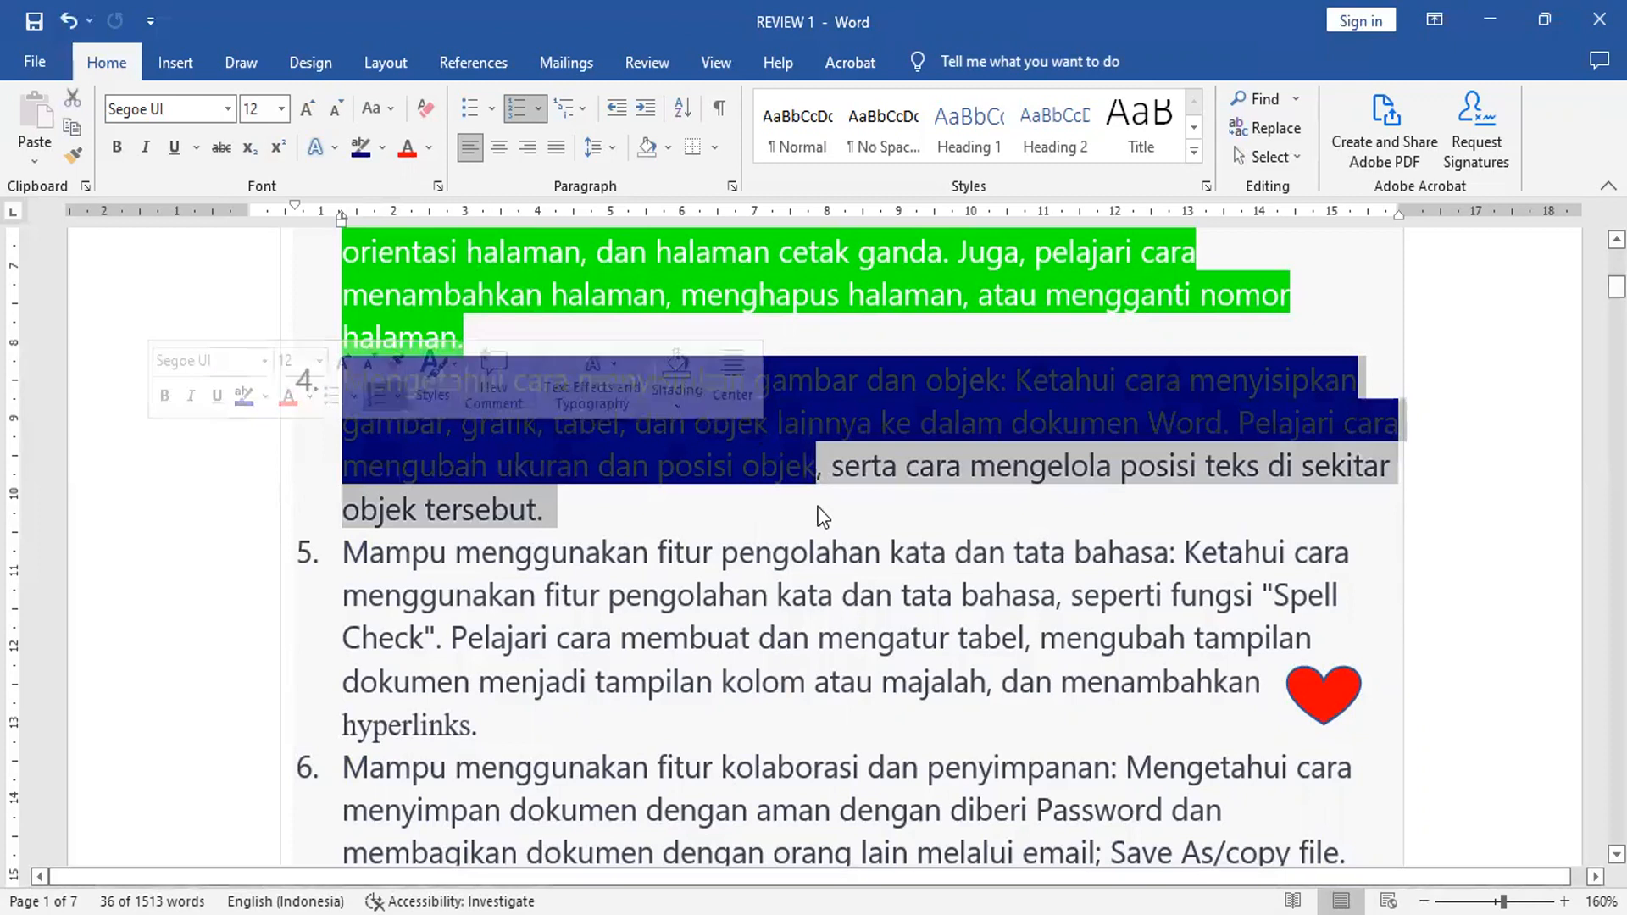
click(729, 432)
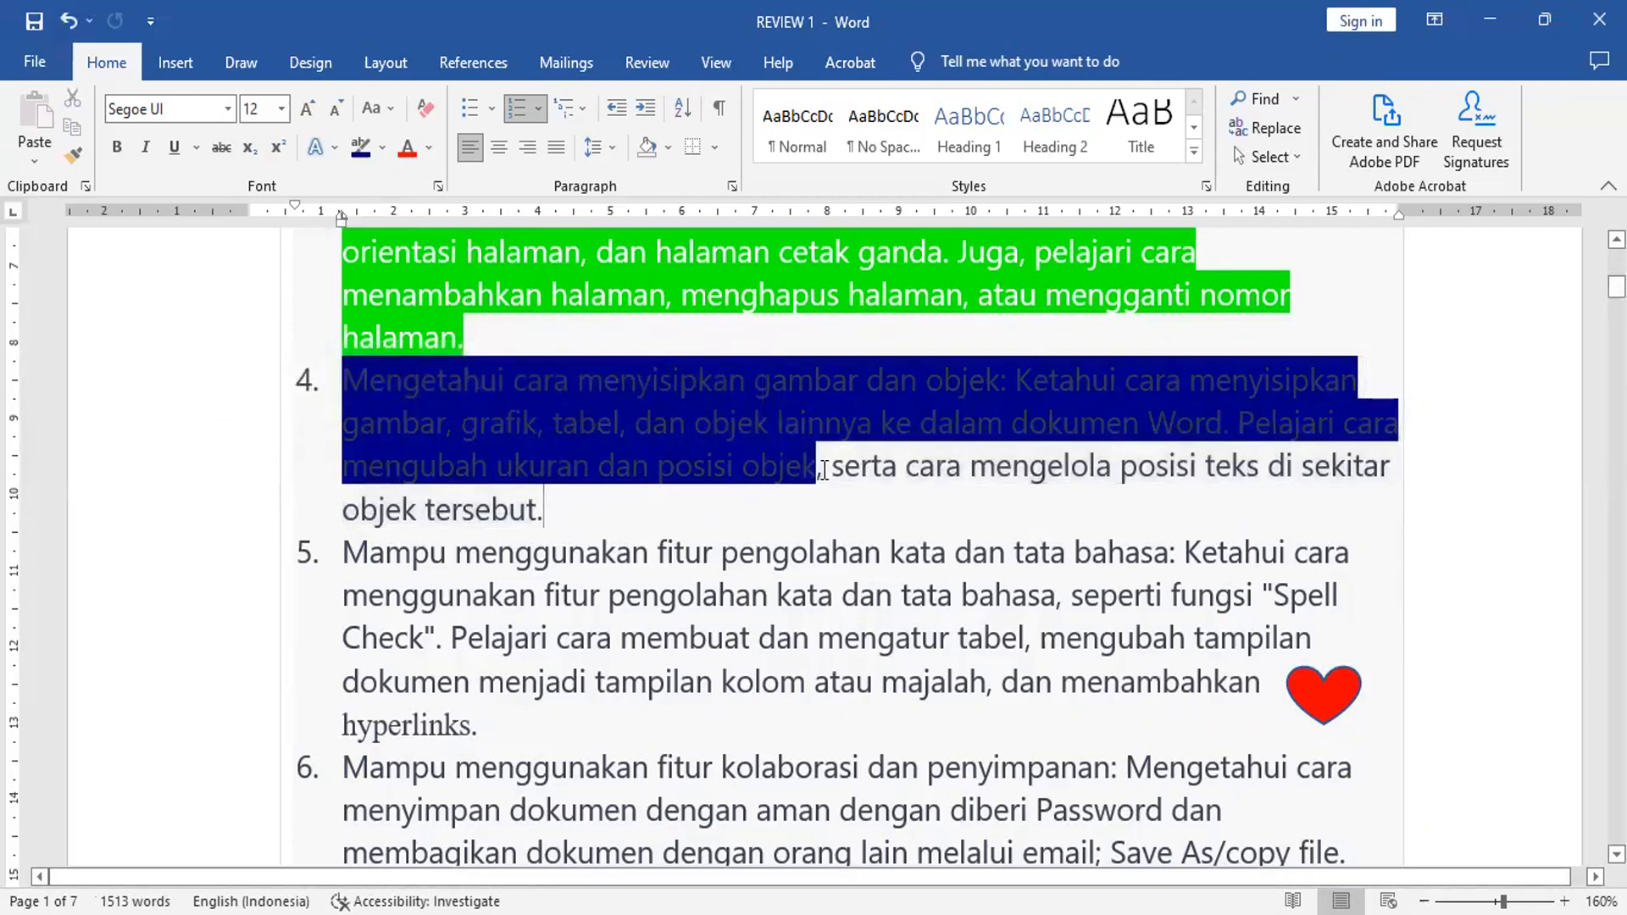
Step: Reselect the dark blue highlighted text in item 4 and set its font colour to white
drag(631, 420, 357, 378)
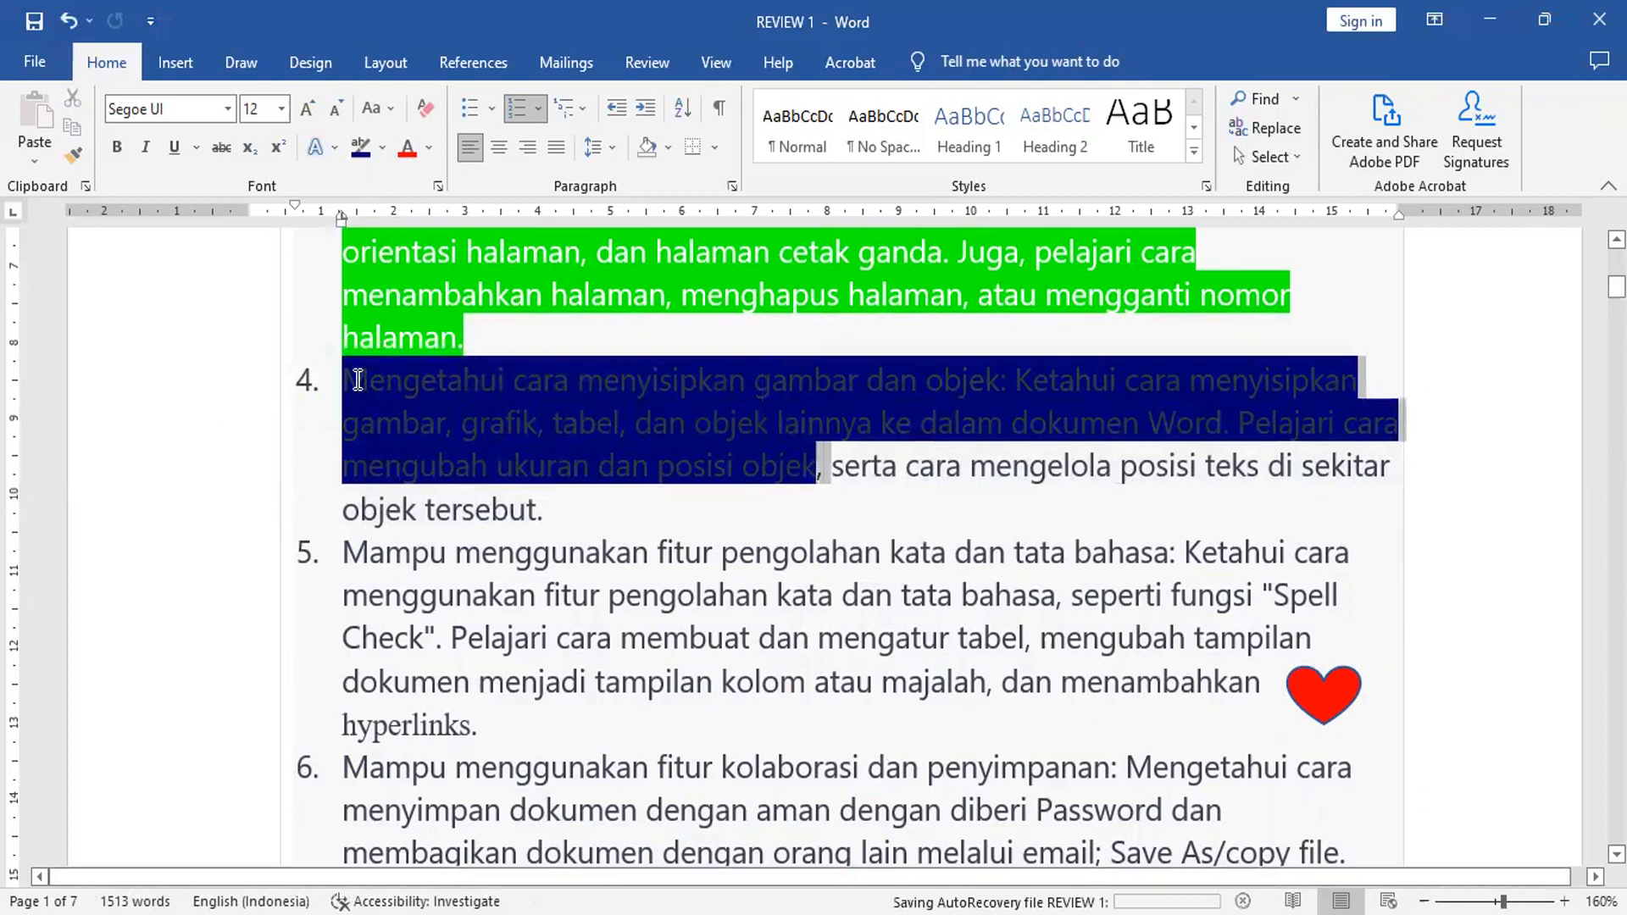
click(429, 144)
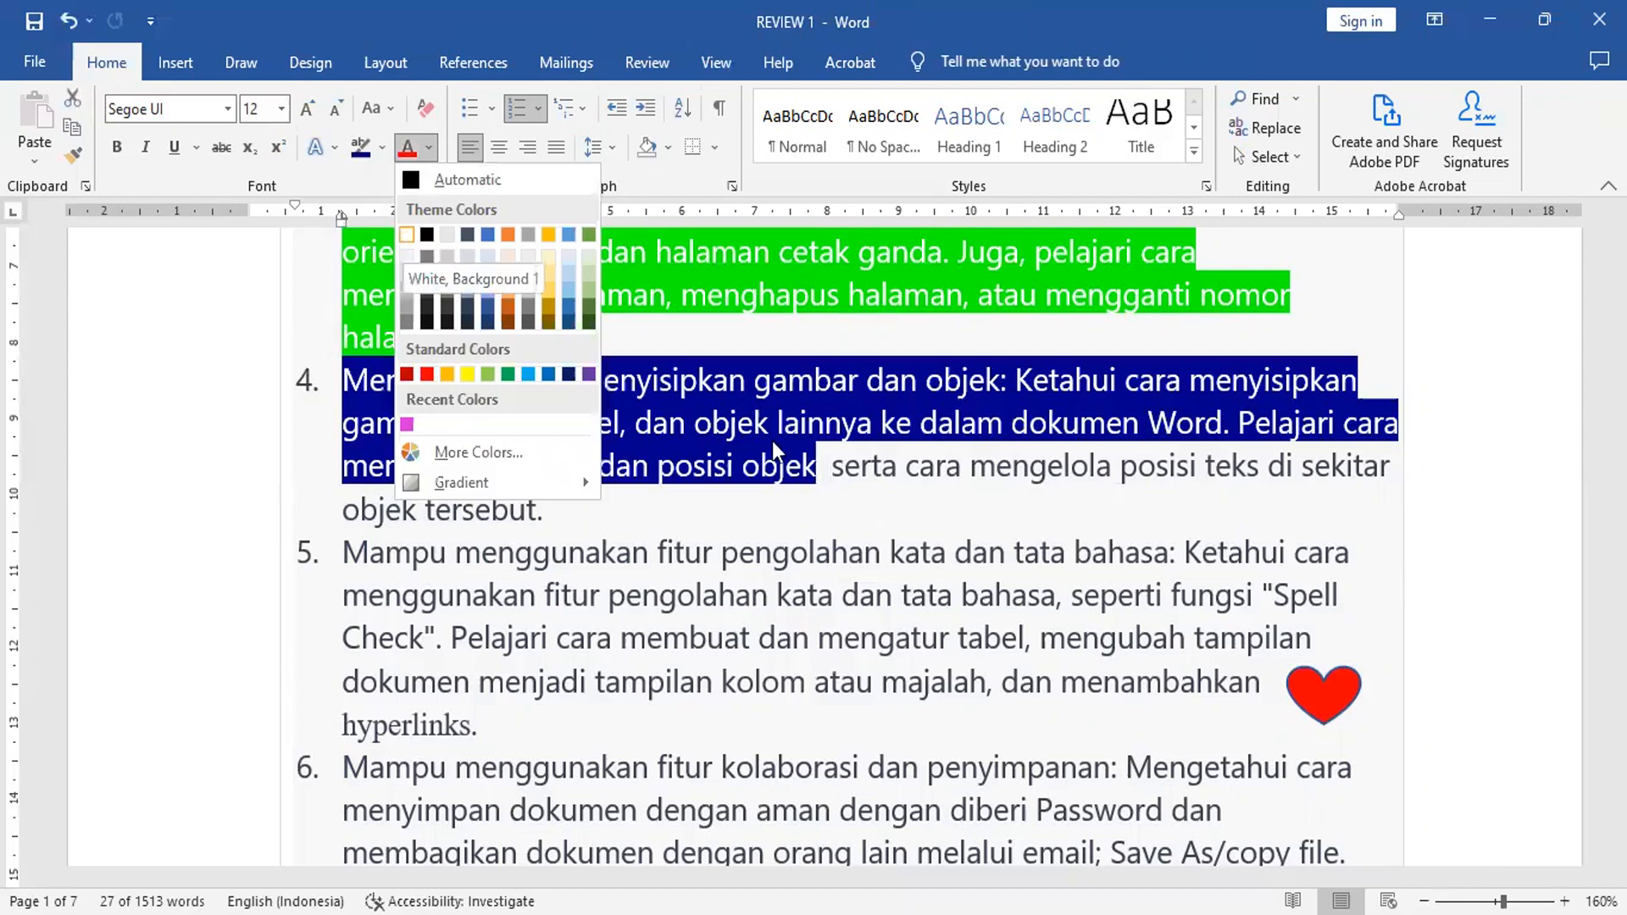
click(406, 236)
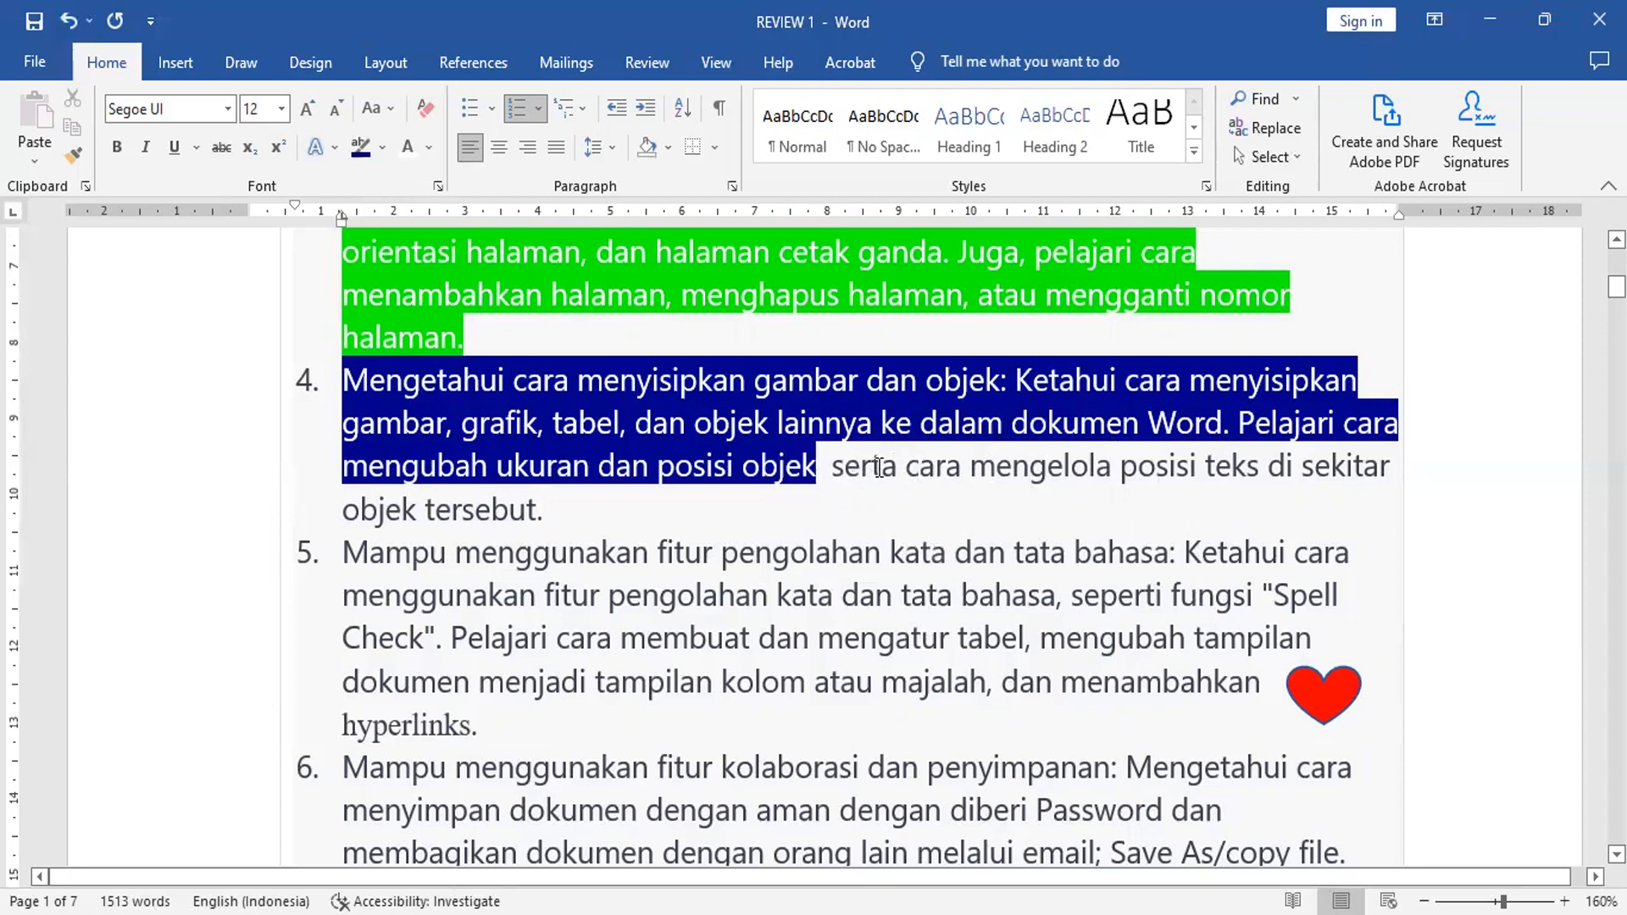
Step: Make the word "serta" in item 4 bold and red
double_click(853, 468)
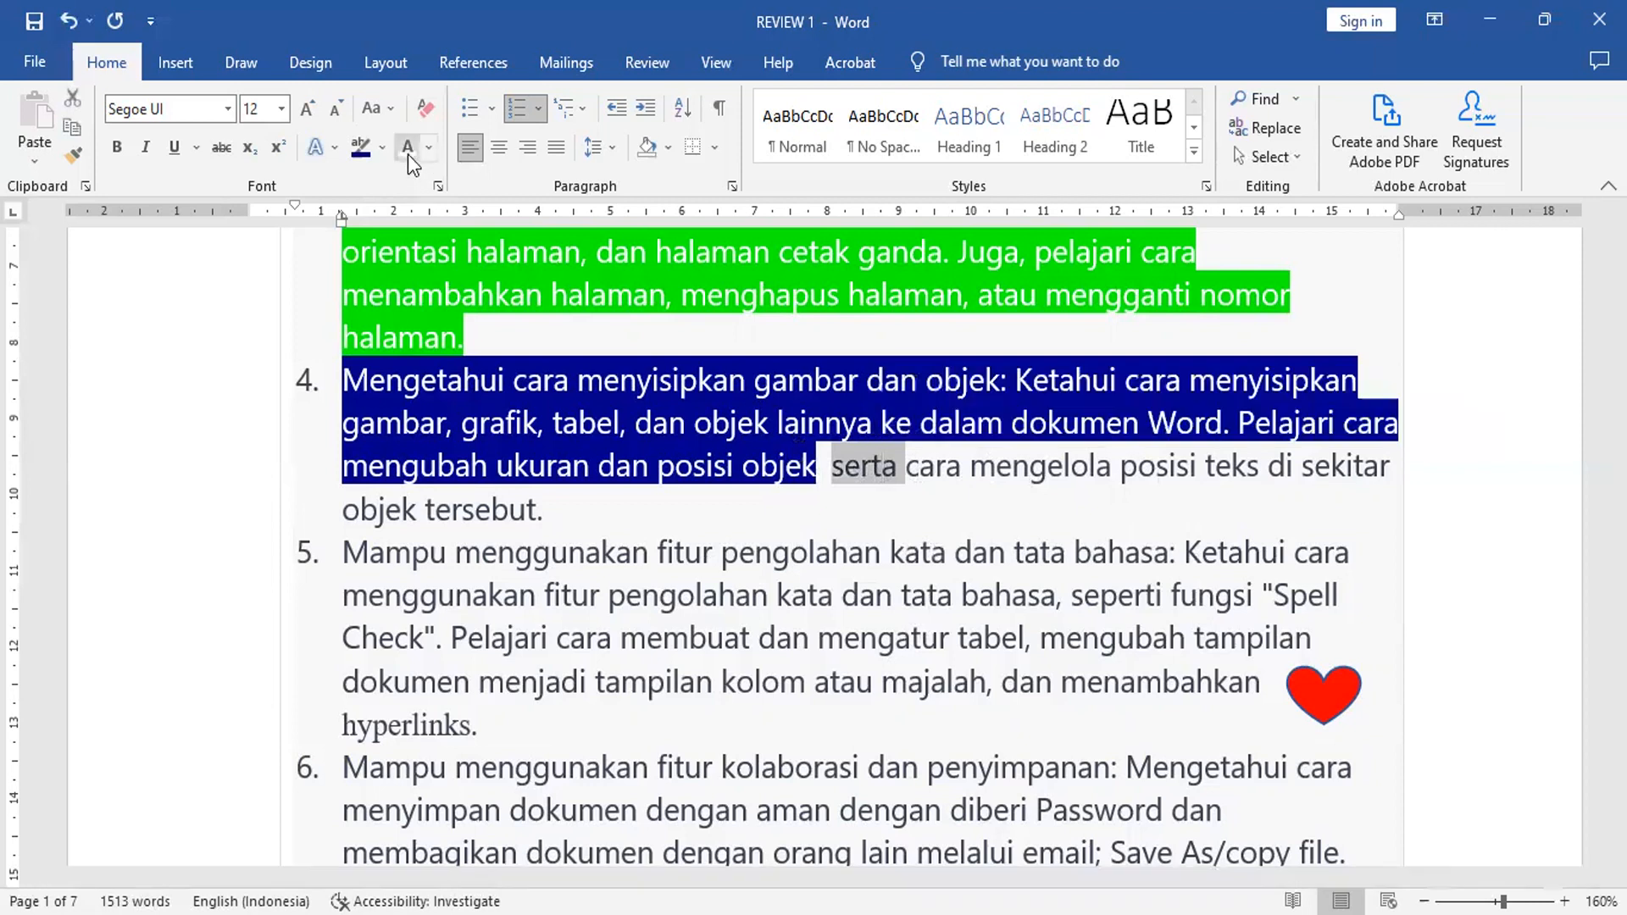
click(120, 147)
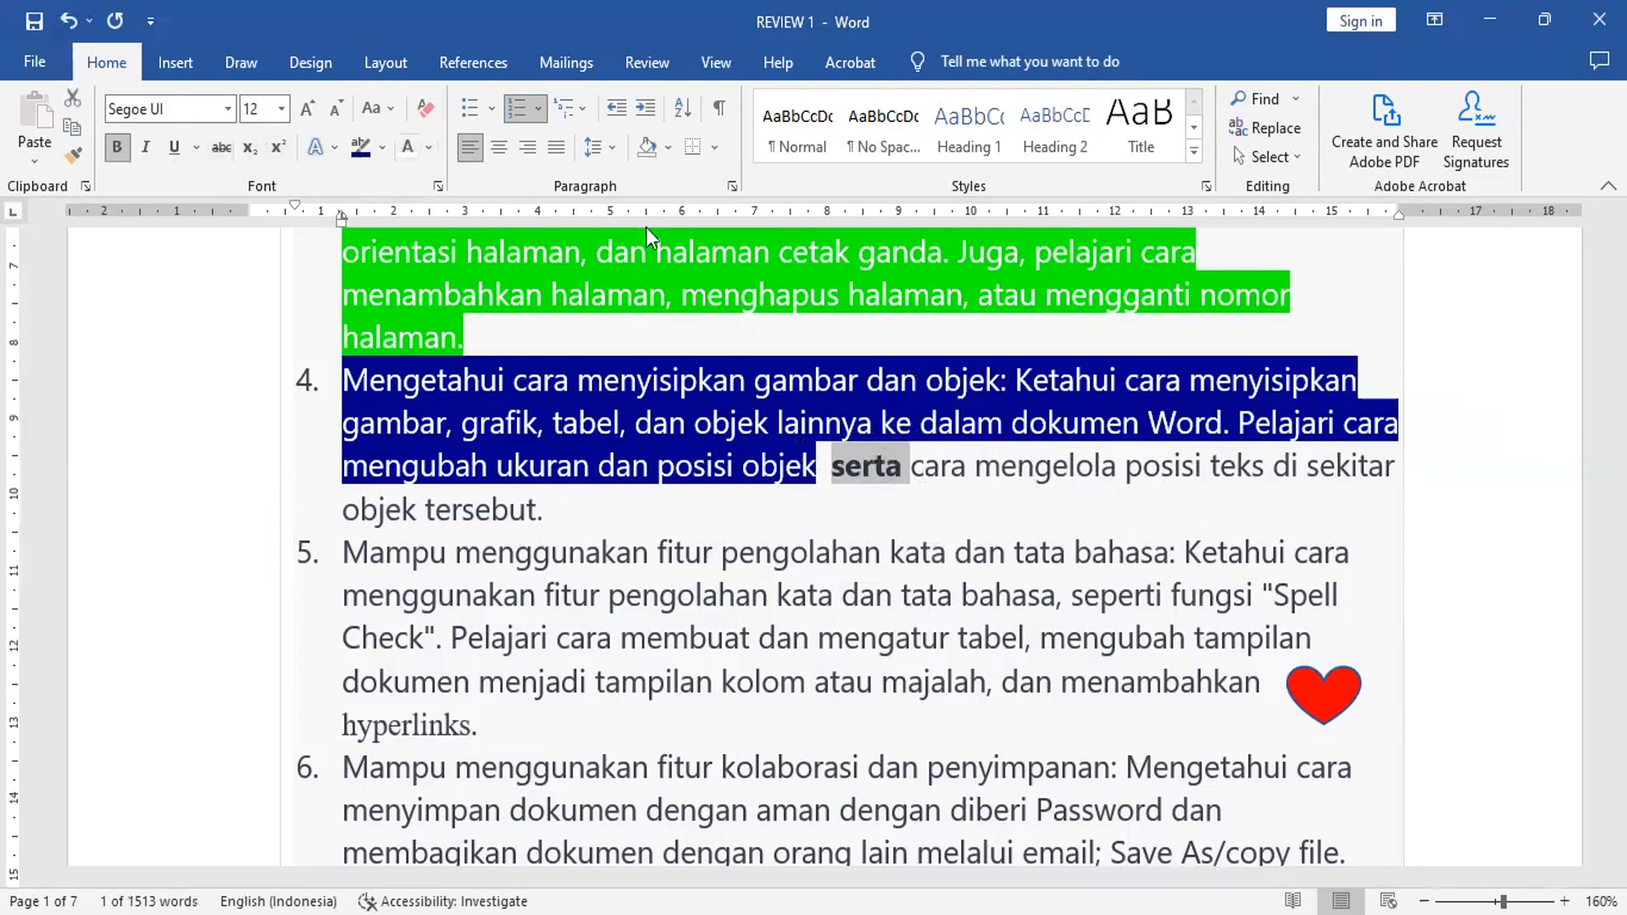
click(429, 143)
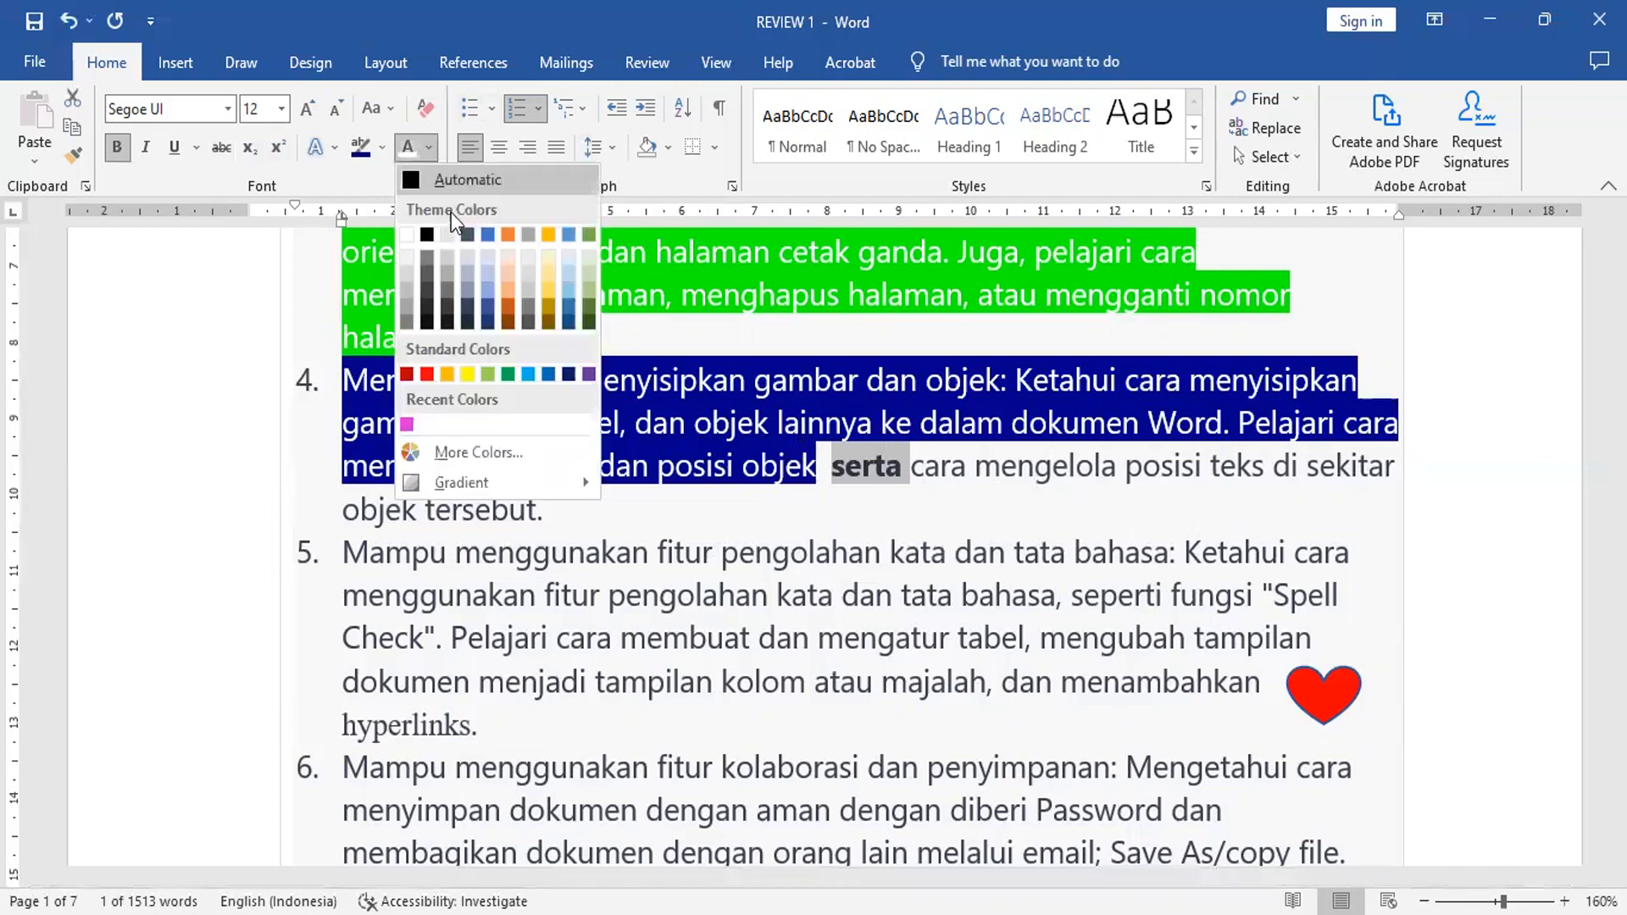
click(426, 373)
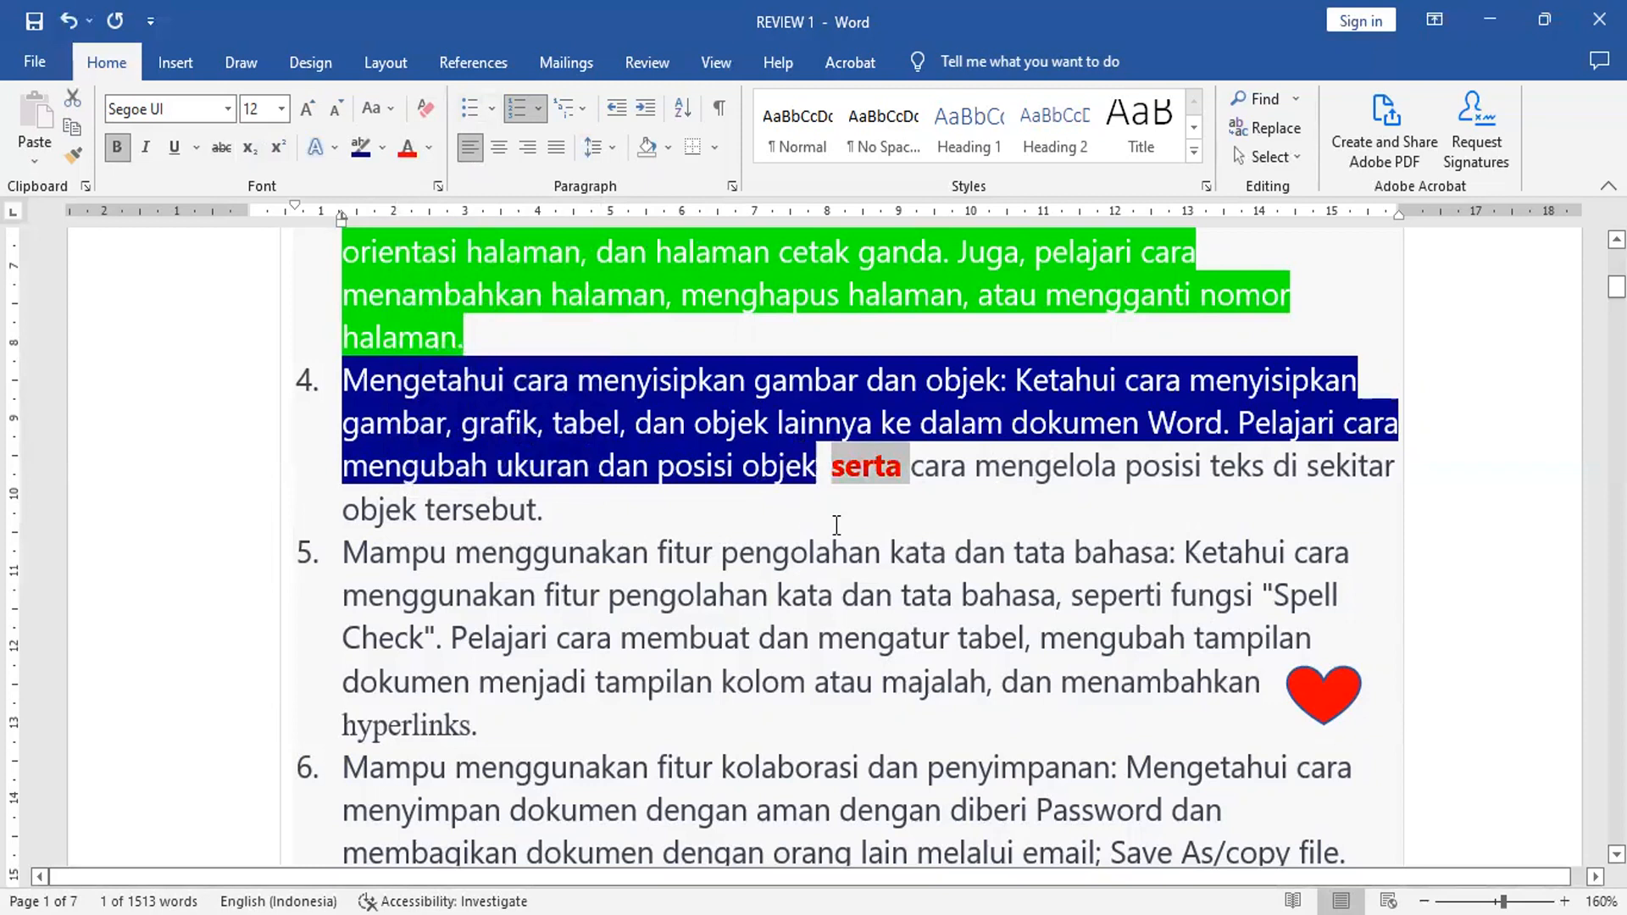
click(818, 508)
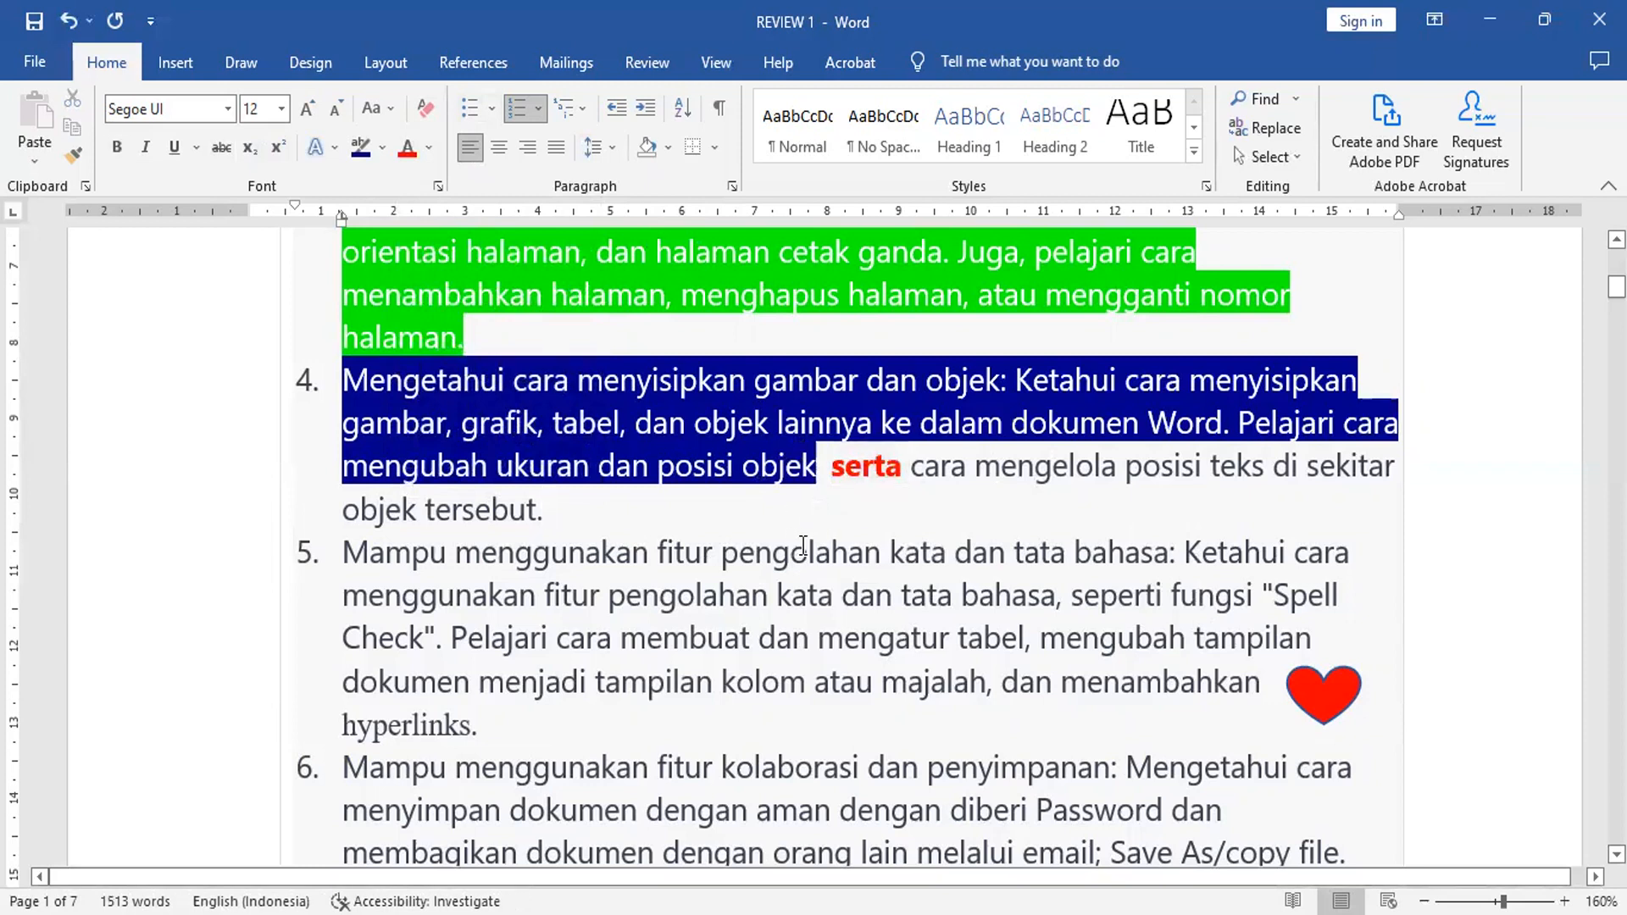